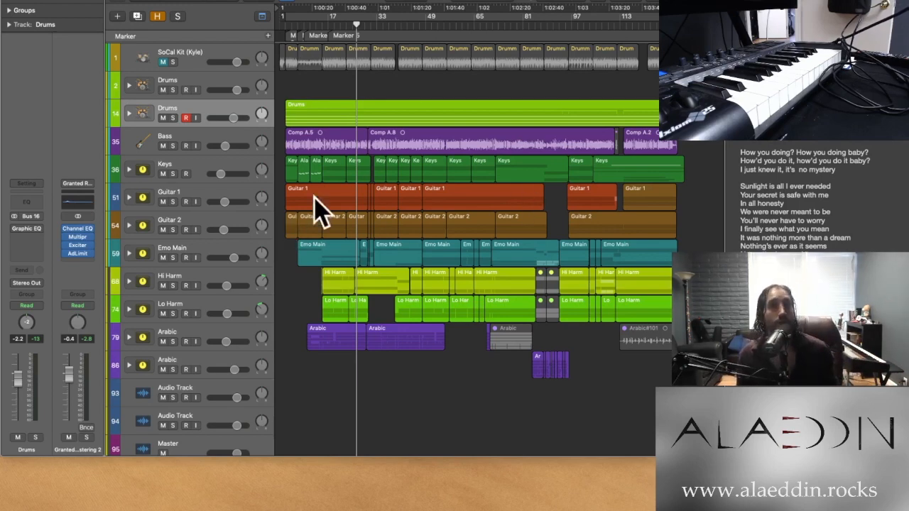
Expand the Guitar 1 track stack to show the two guitar tracks inside it
{"action": "scroll", "coordinate": [325, 191], "scroll_direction": "up", "scroll_amount": 3}
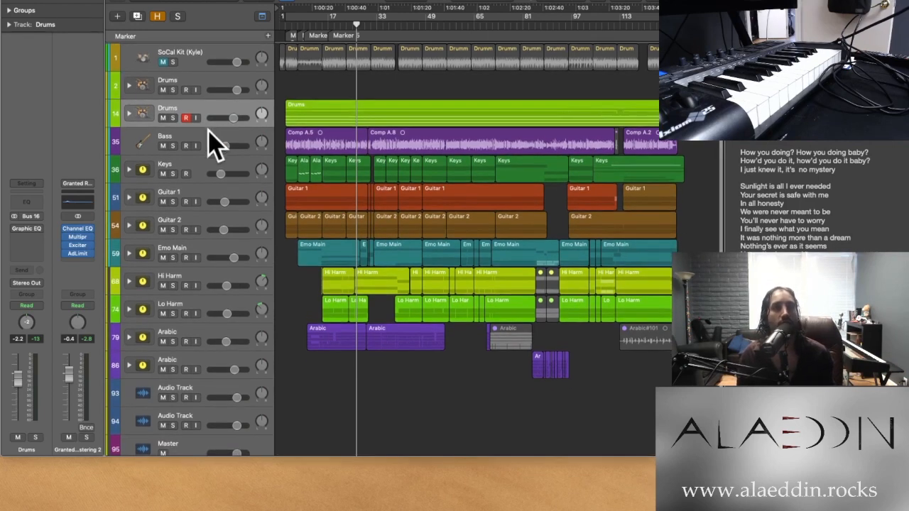
{"action": "left_click", "coordinate": [129, 198]}
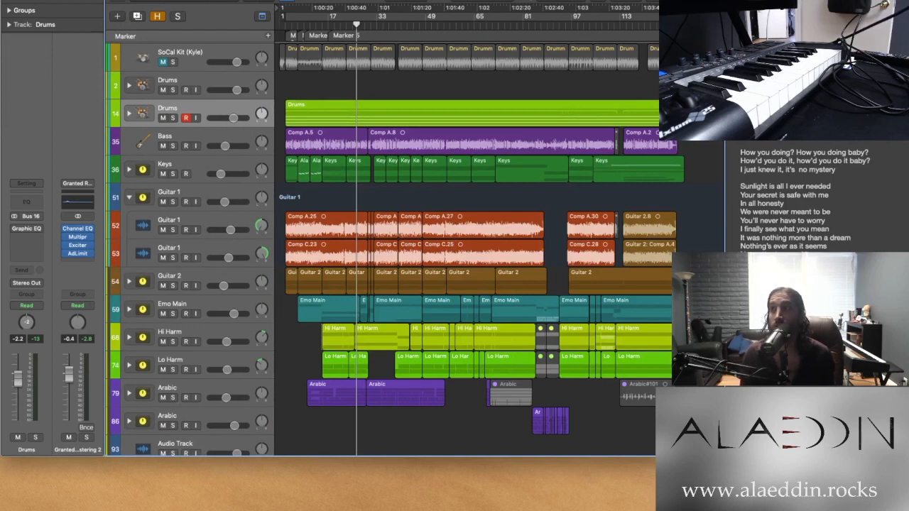
{"action": "scroll", "coordinate": [456, 352], "scroll_direction": "up", "scroll_amount": 2}
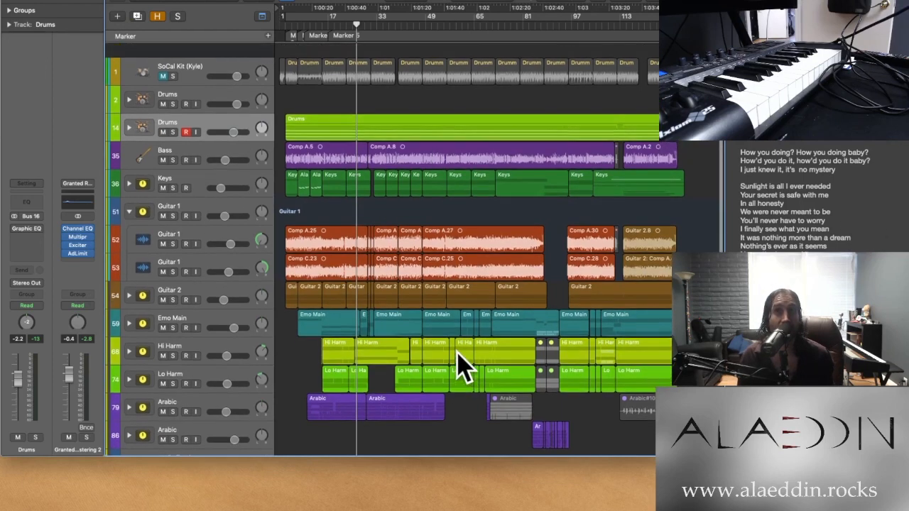
{"action": "scroll", "coordinate": [895, 187], "scroll_direction": "down", "scroll_amount": 3}
{"action": "scroll", "coordinate": [893, 181], "scroll_direction": "up", "scroll_amount": 5}
{"action": "scroll", "coordinate": [893, 183], "scroll_direction": "down", "scroll_amount": 2}
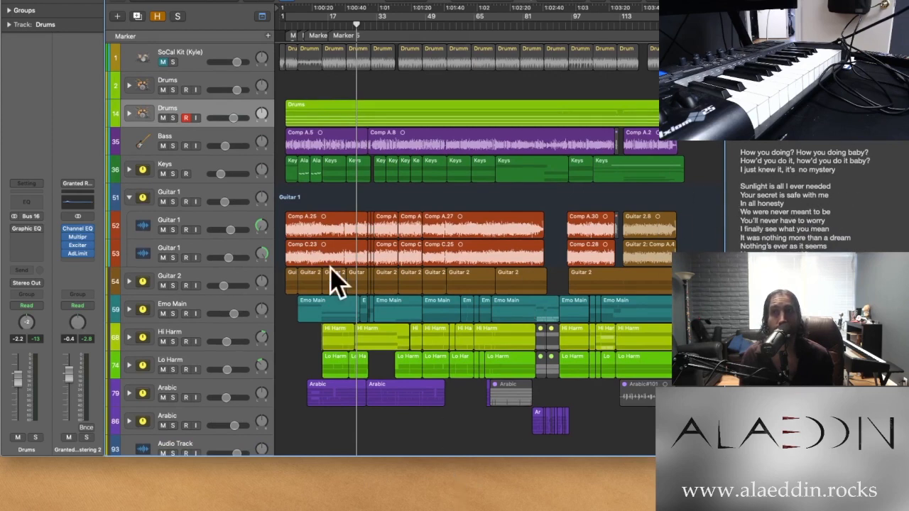
Select the first Guitar 1 subtrack and bypass the CLA Guitar and Channel EQ inserts on its stack's Bus 8 channel
{"action": "left_click", "coordinate": [225, 235]}
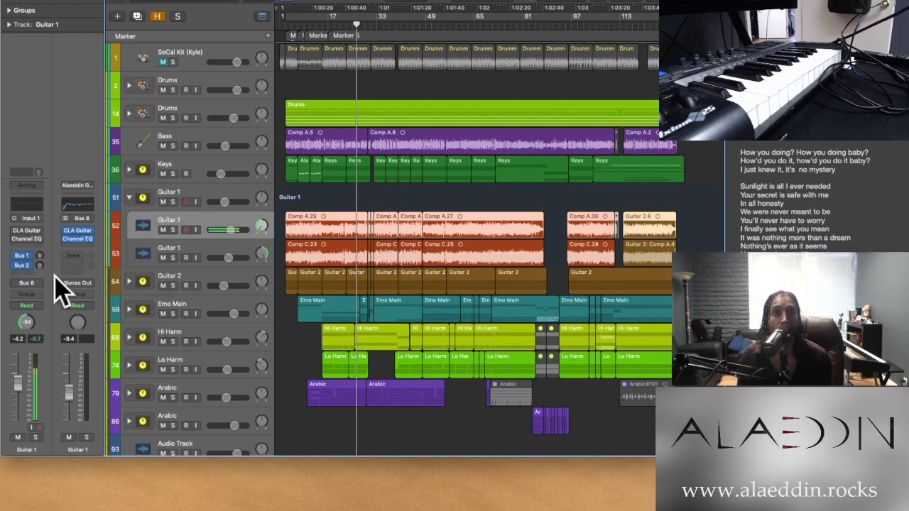
{"action": "left_click_drag", "start_coordinate": [66, 231], "coordinate": [65, 240]}
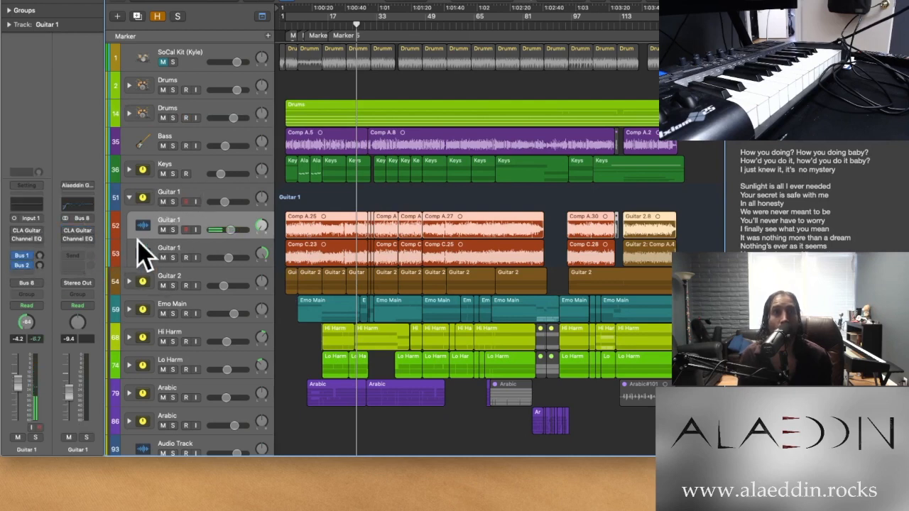
Play the arrangement from bar 3 and solo the Guitar 1 stack
{"action": "scroll", "coordinate": [383, 163], "scroll_direction": "up", "scroll_amount": 6}
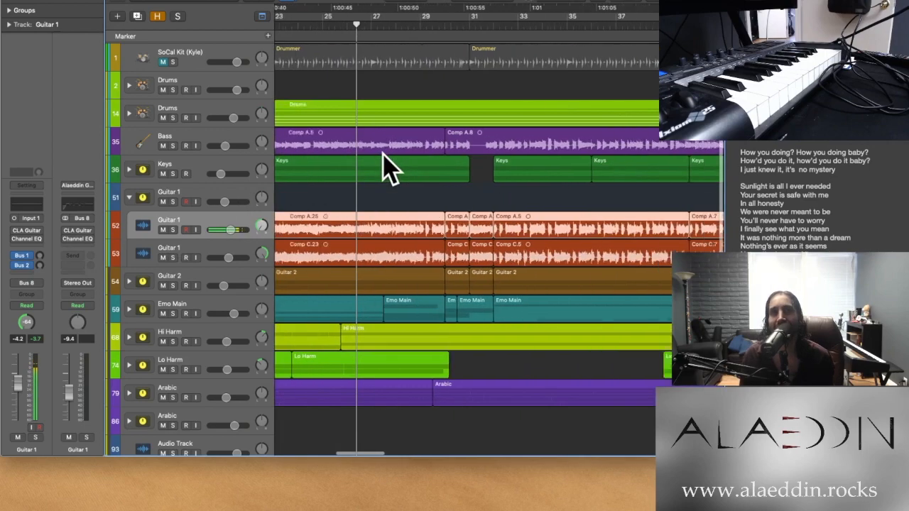
{"action": "left_click", "coordinate": [331, 29]}
{"action": "key", "text": "space"}
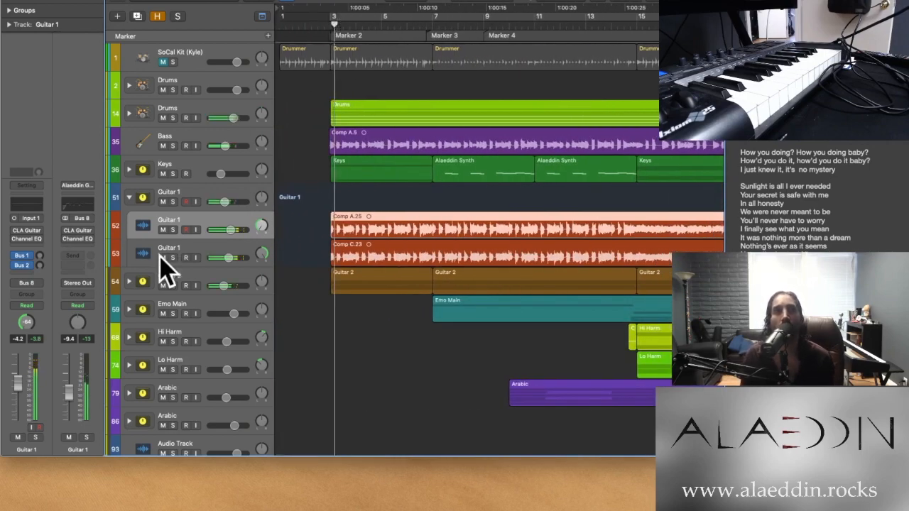
{"action": "left_click", "coordinate": [173, 201]}
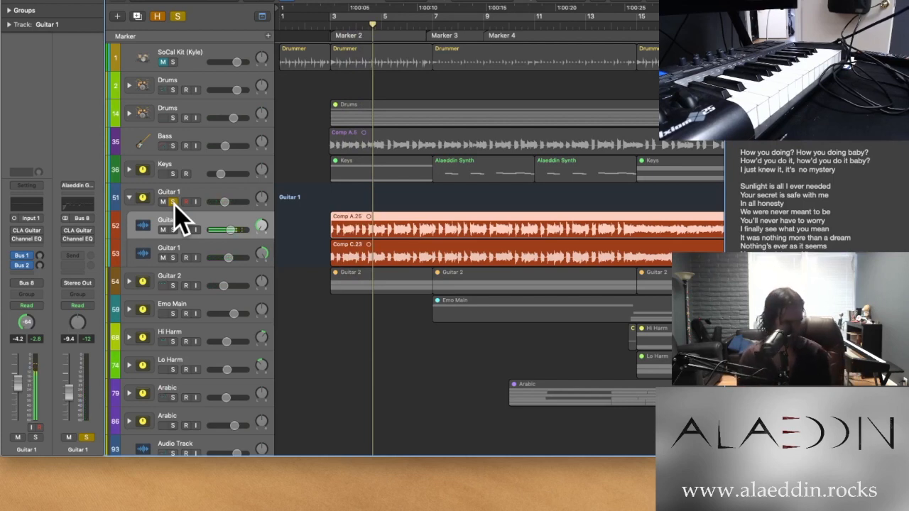
Expand the Guitar 2 stack and audition the soloed Guitar 1 stack from bar 3
{"action": "left_click", "coordinate": [128, 282]}
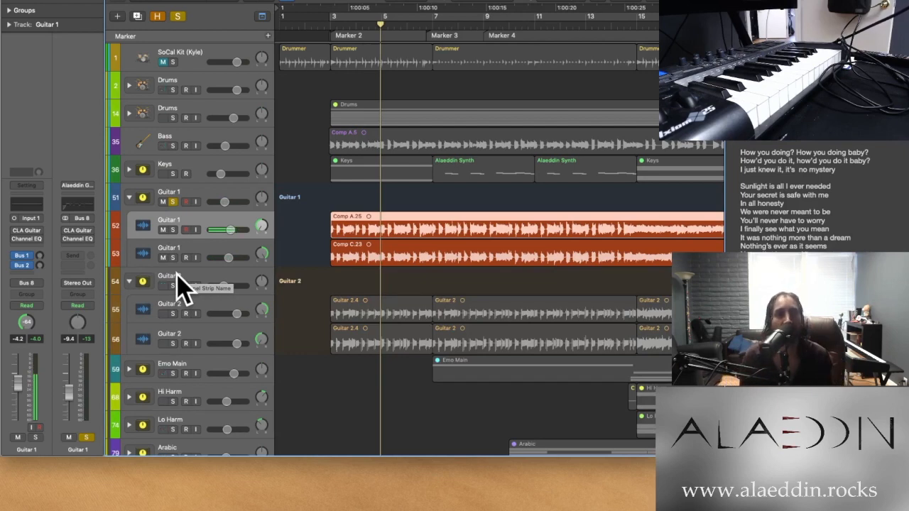
{"action": "left_click", "coordinate": [330, 23]}
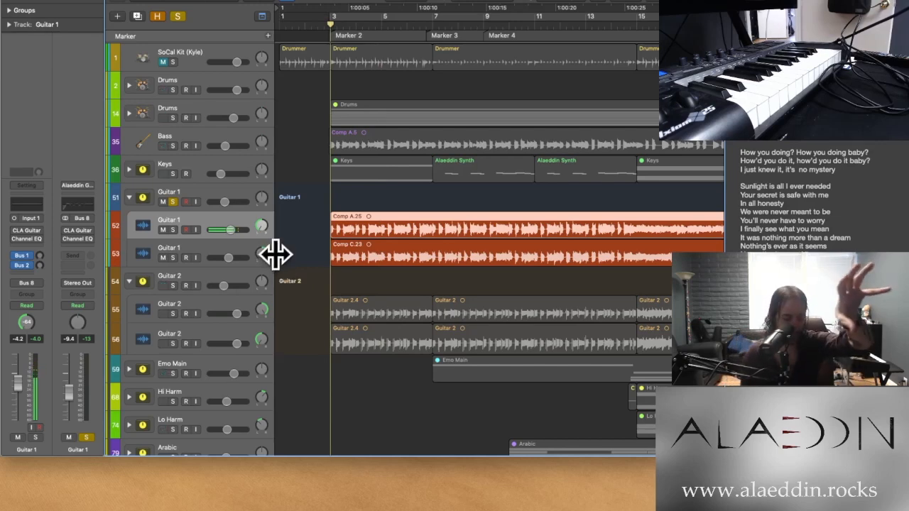
{"action": "key", "text": "space"}
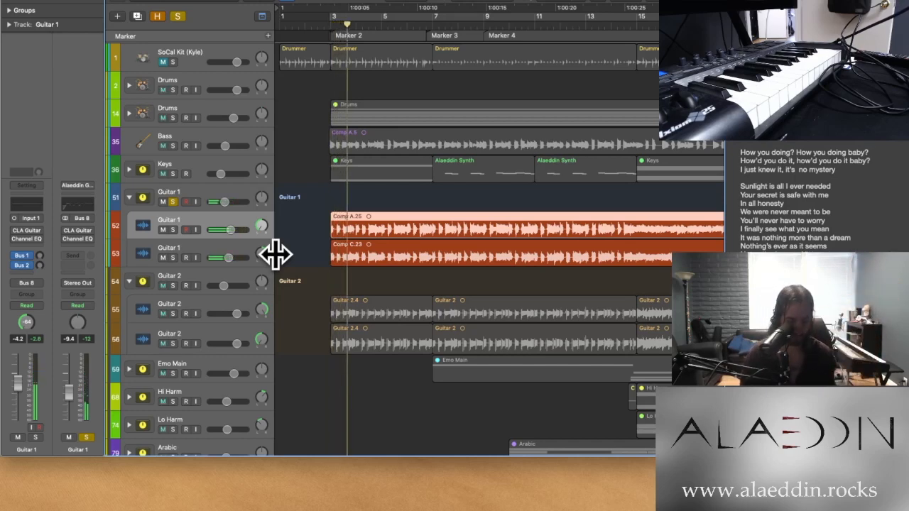
{"action": "key", "text": "space"}
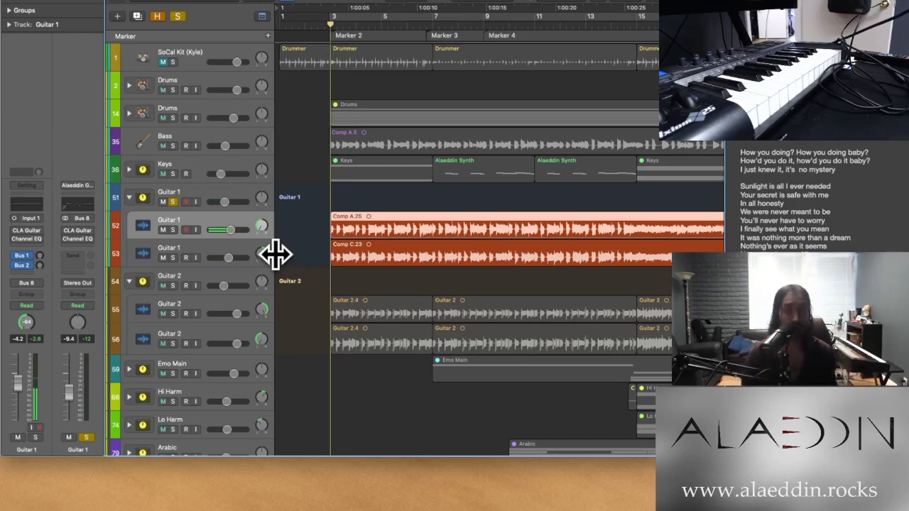
Switch the solo from the Guitar 1 stack to the Guitar 2 stack and select Guitar 2
{"action": "left_click", "coordinate": [172, 285]}
{"action": "left_click", "coordinate": [172, 202]}
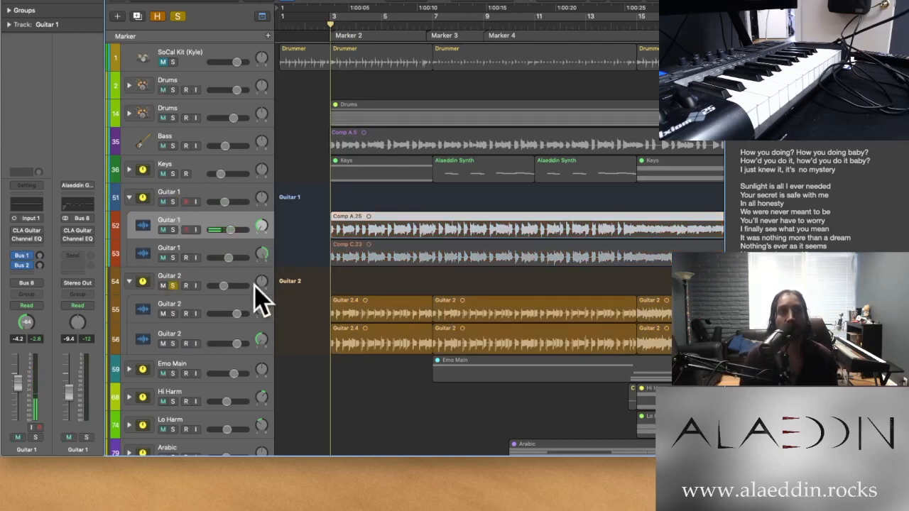
{"action": "left_click", "coordinate": [217, 287]}
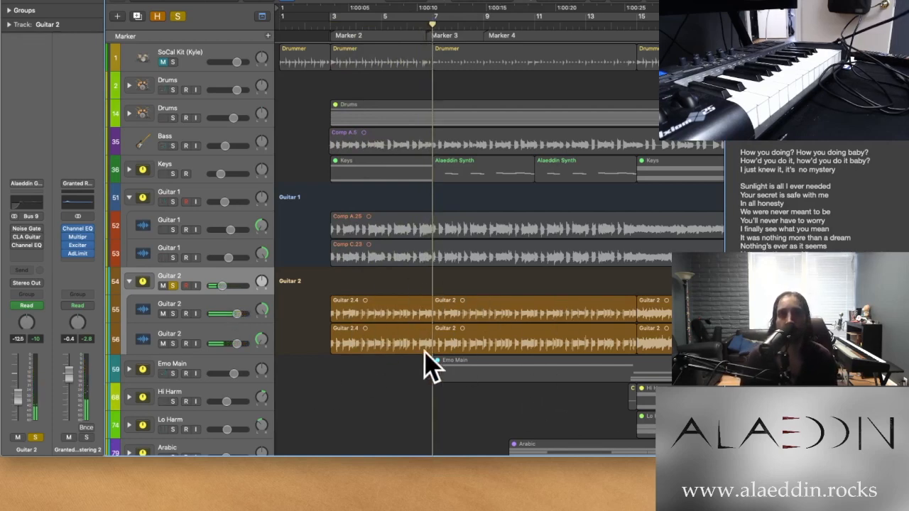
Turn the CLA Guitar and Channel EQ inserts on the Guitar 1 stack back on
{"action": "mouse_move", "coordinate": [12, 227]}
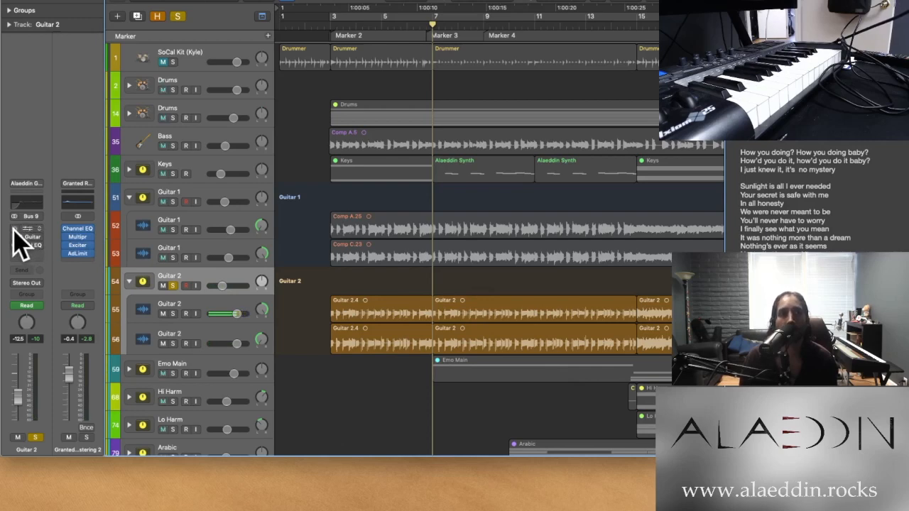
{"action": "left_click", "coordinate": [205, 197]}
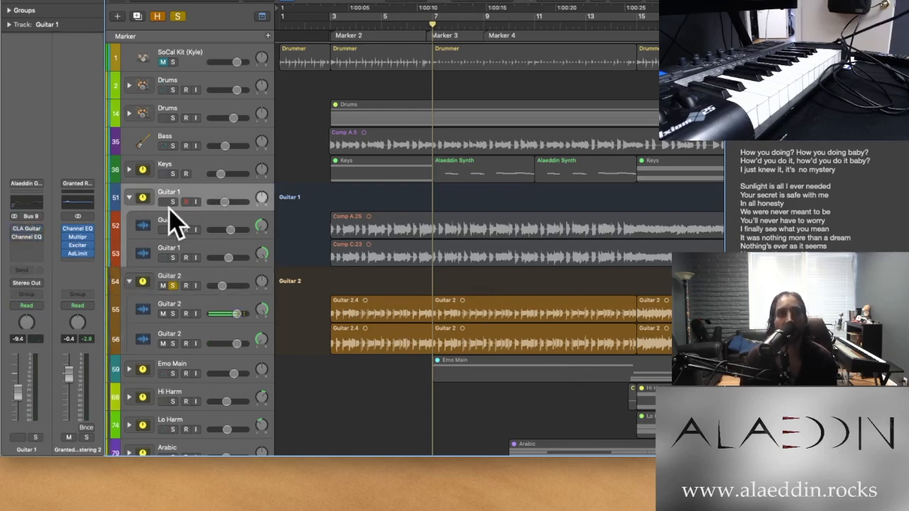
{"action": "mouse_move", "coordinate": [18, 228]}
{"action": "left_click_drag", "start_coordinate": [14, 228], "coordinate": [13, 237]}
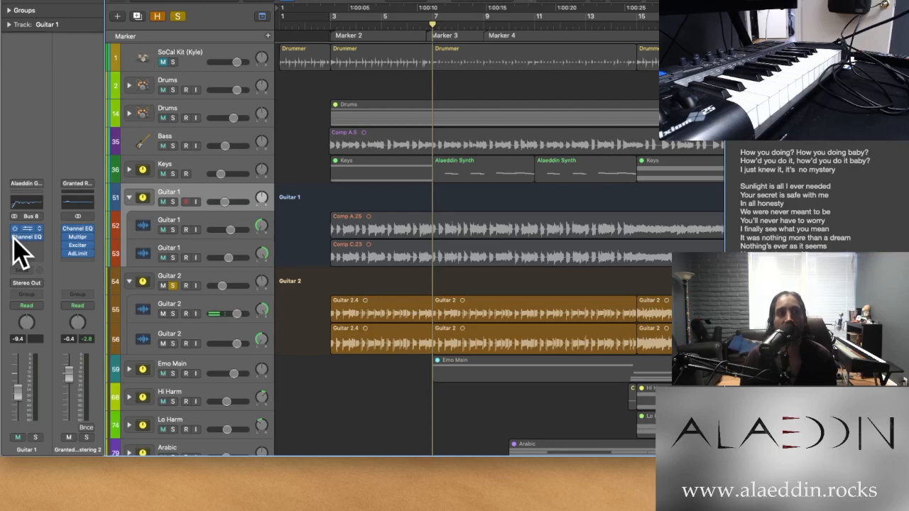
Solo the Guitar 1 stack together with Guitar 2 and play both from bar 3
{"action": "left_click", "coordinate": [173, 202]}
{"action": "left_click", "coordinate": [327, 24]}
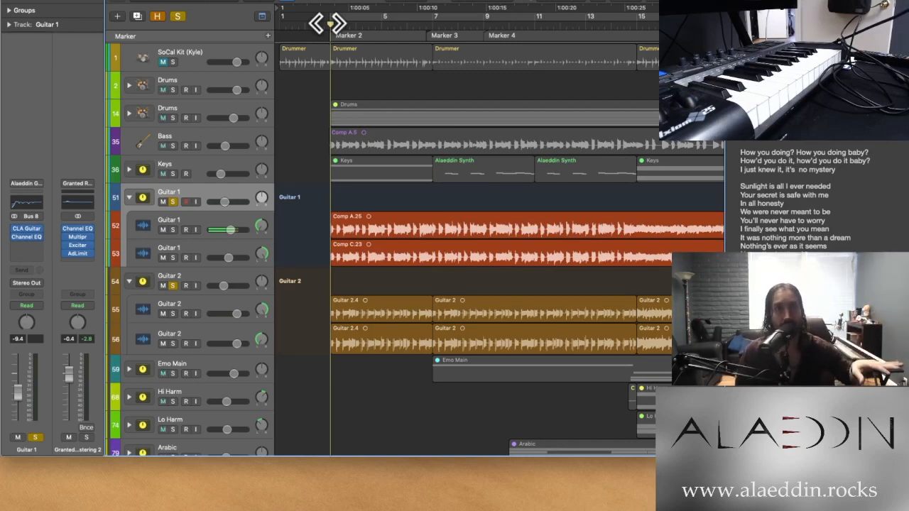
{"action": "key", "text": "super+Right"}
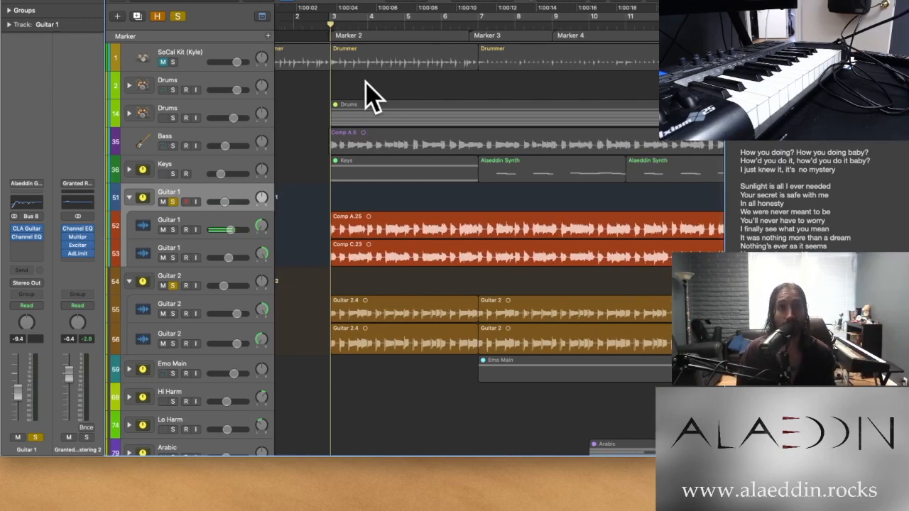
{"action": "key", "text": "space"}
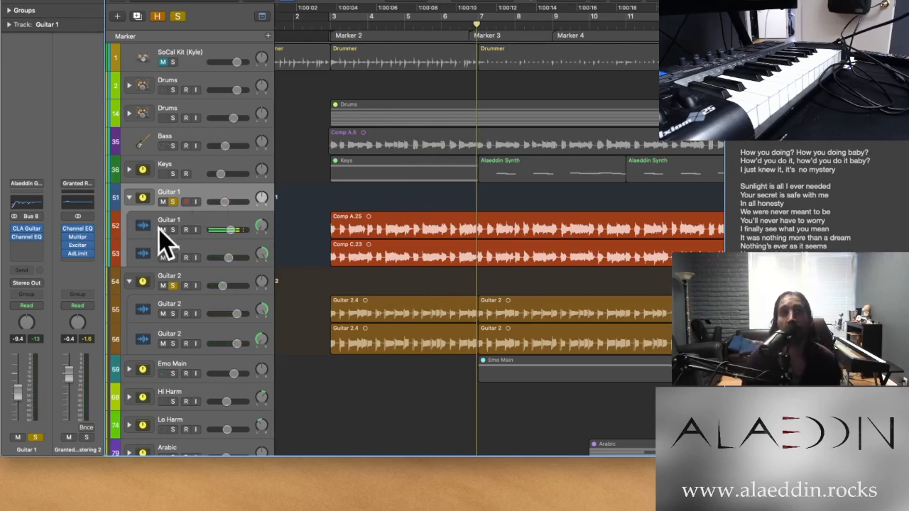
Toggle the Keys stack's solo on and off to compare the guitars with and without it, returning playback to bar 3
{"action": "left_click", "coordinate": [173, 174]}
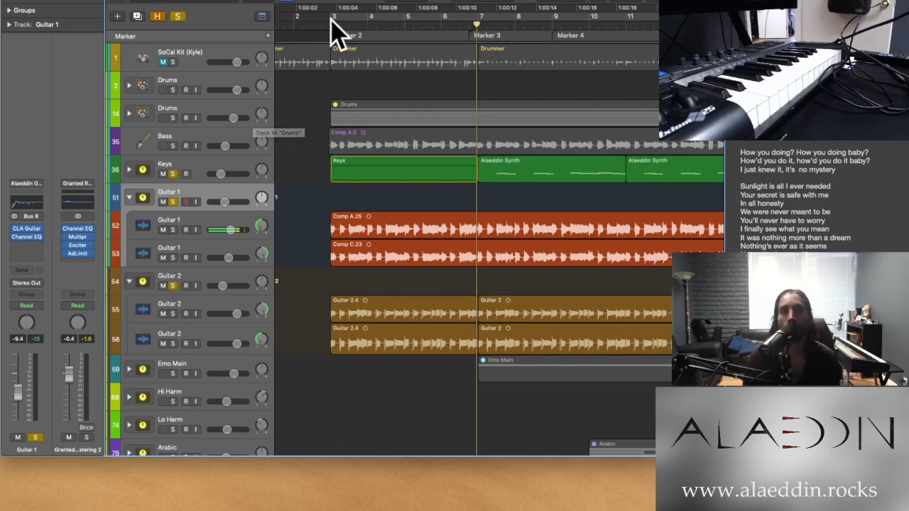
{"action": "left_click", "coordinate": [174, 174]}
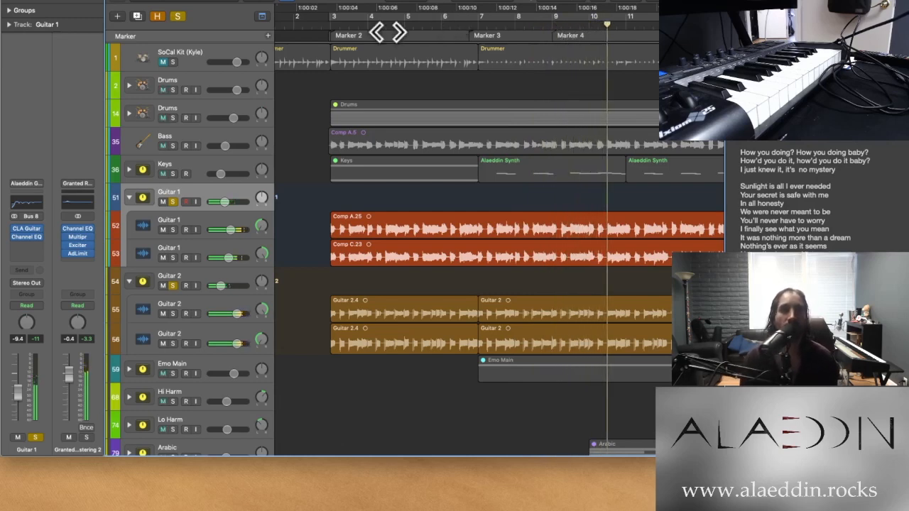
{"action": "left_click", "coordinate": [332, 26]}
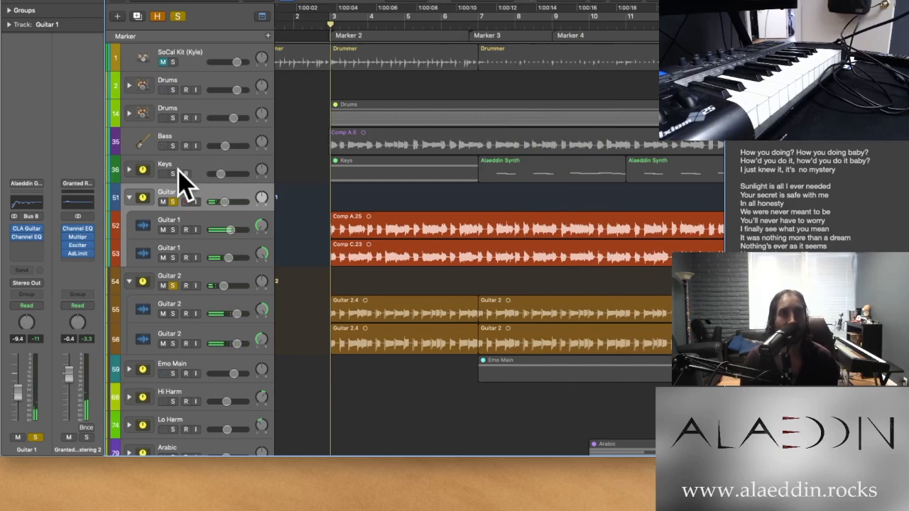
Expand the Keys stack to inspect its Alaeddin Synth tracks during playback from bar 3, and collapse it again
{"action": "left_click", "coordinate": [130, 171]}
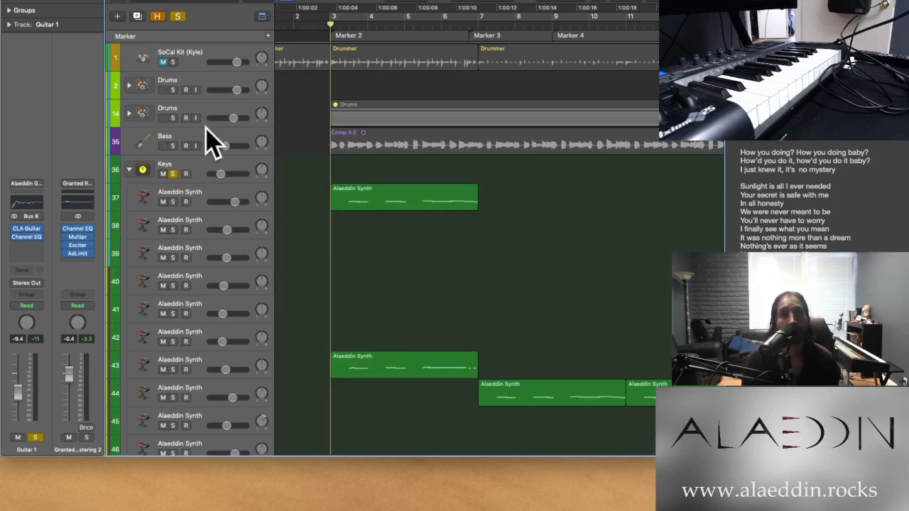
{"action": "key", "text": "space"}
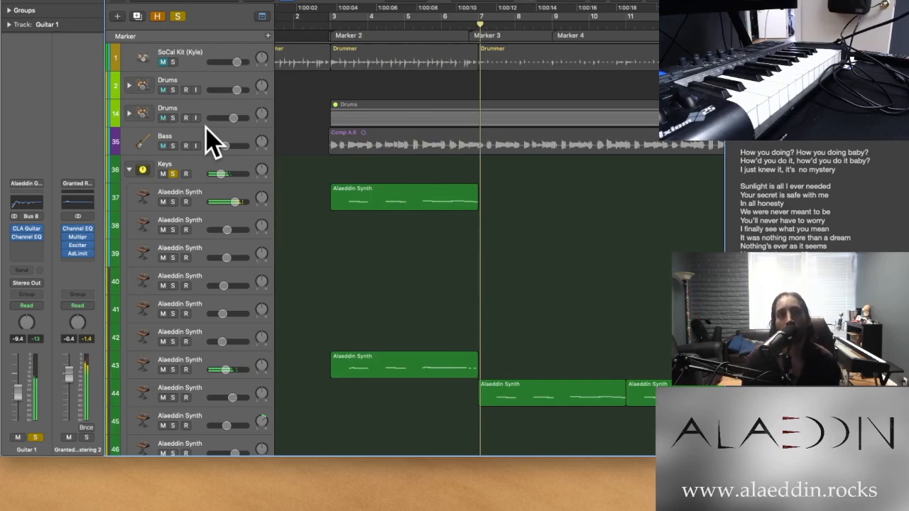
{"action": "left_click", "coordinate": [130, 172]}
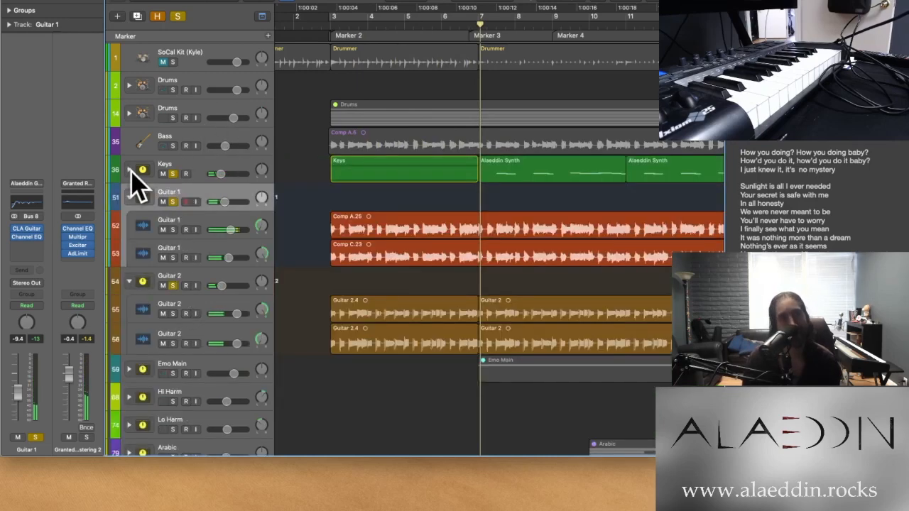
Add the Bass track to the soloed Keys and guitar stacks and play them together from bar 3
{"action": "scroll", "coordinate": [276, 265], "scroll_direction": "down", "scroll_amount": 2}
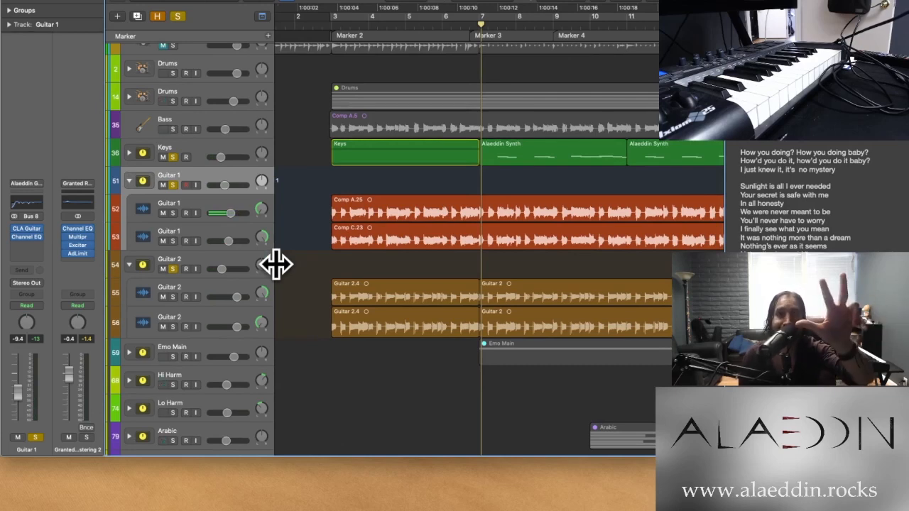
{"action": "left_click", "coordinate": [174, 129]}
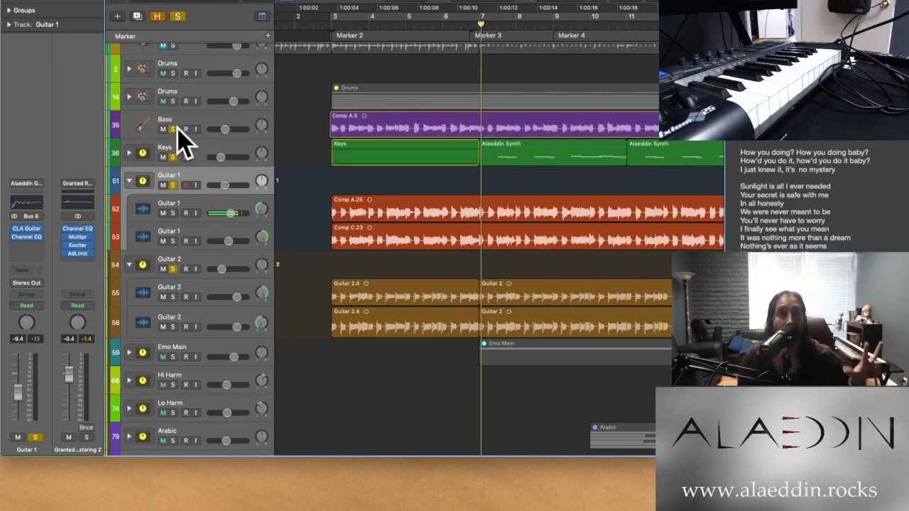
{"action": "left_click", "coordinate": [332, 26]}
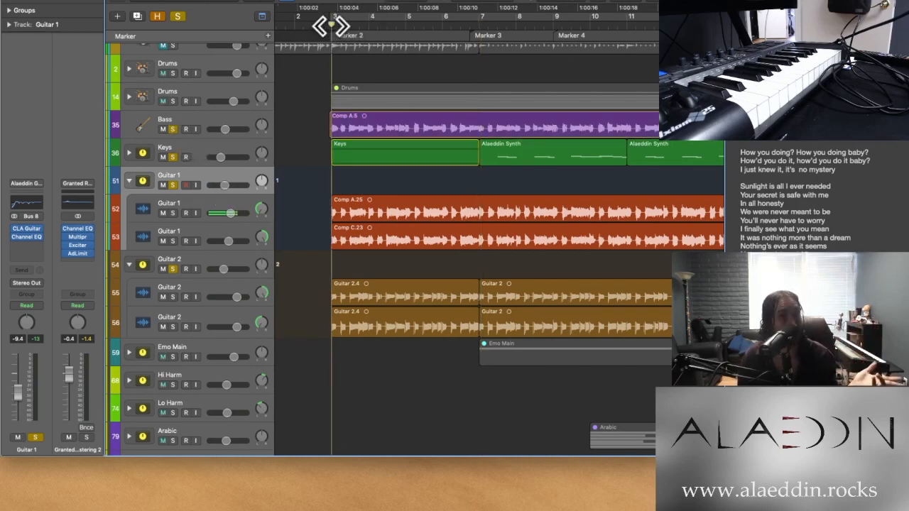
{"action": "key", "text": "super+Right"}
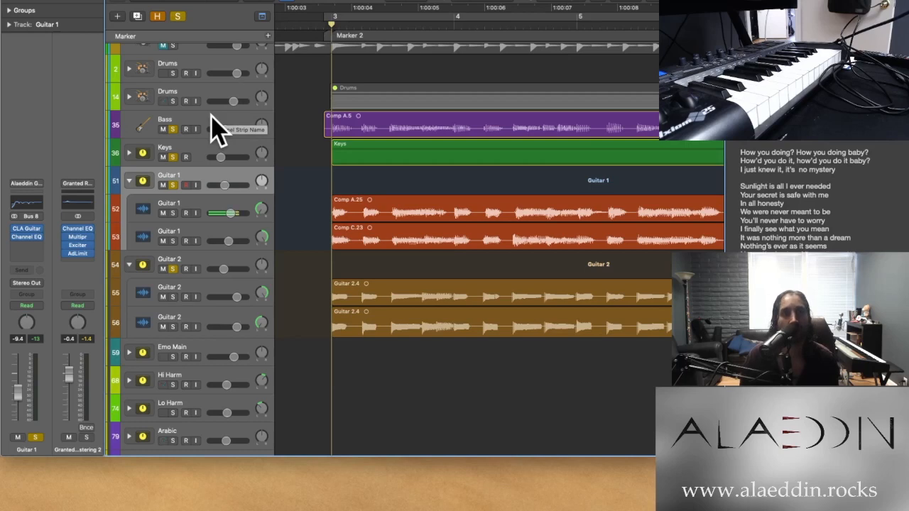
{"action": "key", "text": "space"}
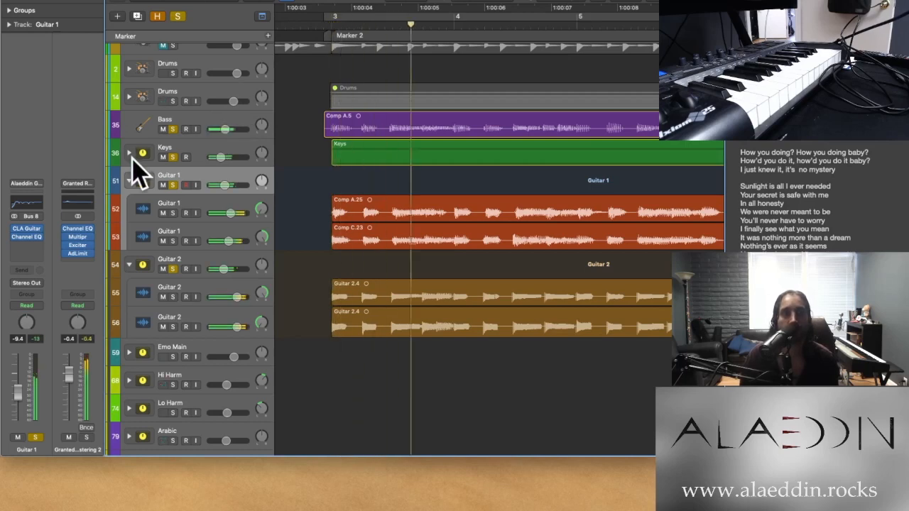
Unsolo Keys, Guitar 1 and Guitar 2 to hear the Bass alone, and reposition the playhead just before Marker 3
{"action": "left_click_drag", "start_coordinate": [173, 157], "coordinate": [175, 266]}
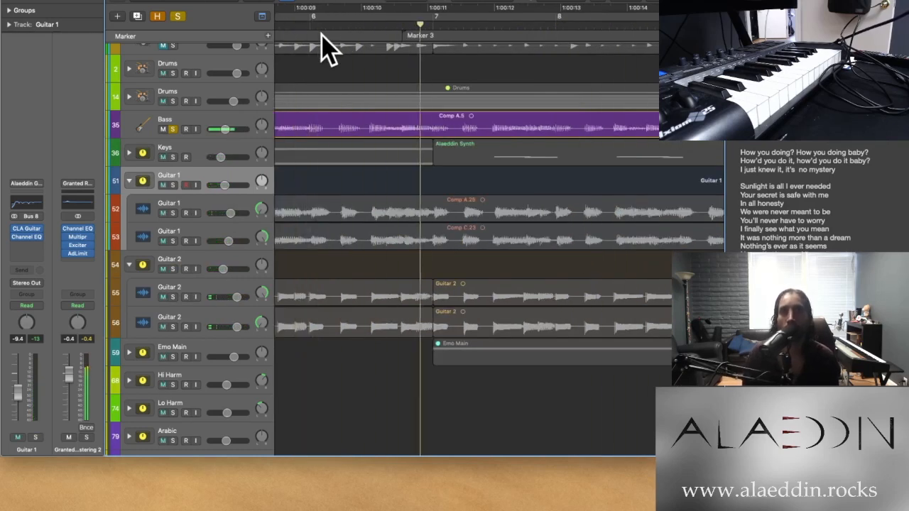
{"action": "key", "text": "super+Left"}
{"action": "key", "text": "super+Left"}
{"action": "key", "text": "super+Left"}
{"action": "key", "text": "super+Left"}
{"action": "key", "text": "super+Left"}
{"action": "key", "text": "super+Left"}
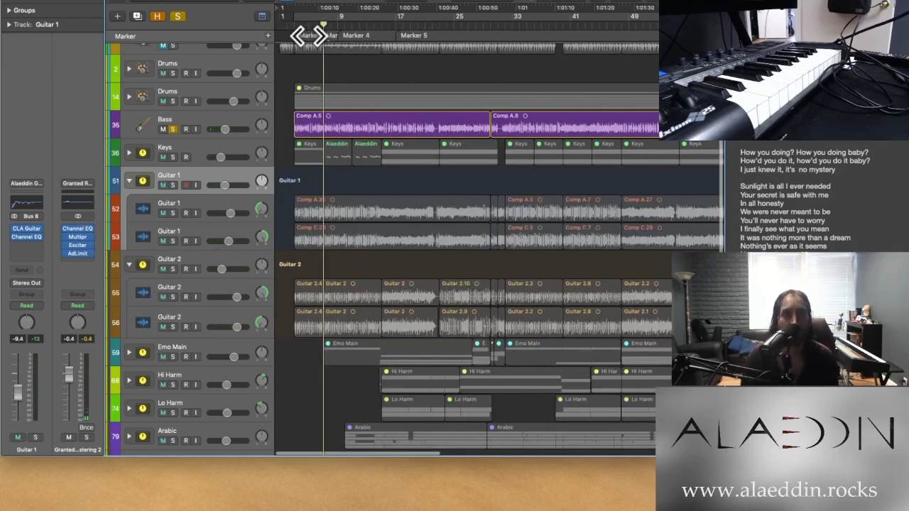
{"action": "left_click", "coordinate": [317, 23]}
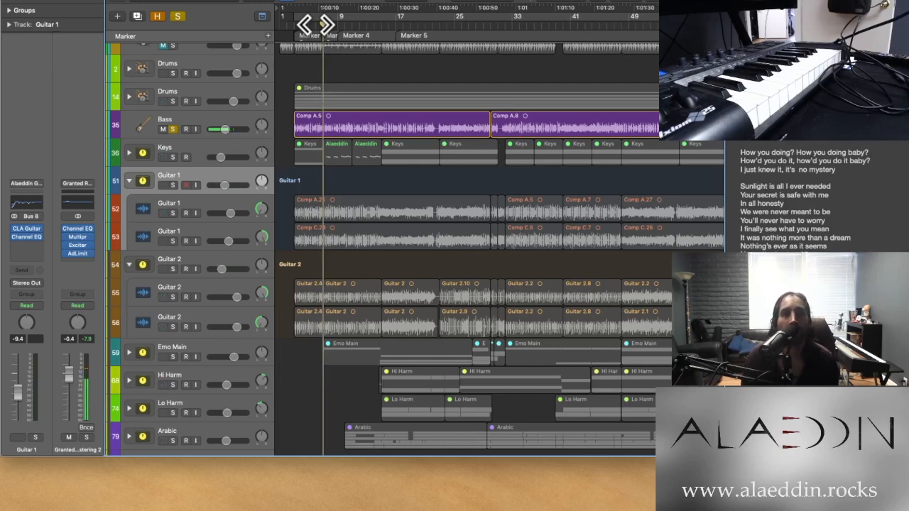
Solo the first Arabic stack along with the Bass, play both from around Marker 4, and unsolo the stack again
{"action": "scroll", "coordinate": [341, 178], "scroll_direction": "down", "scroll_amount": 3}
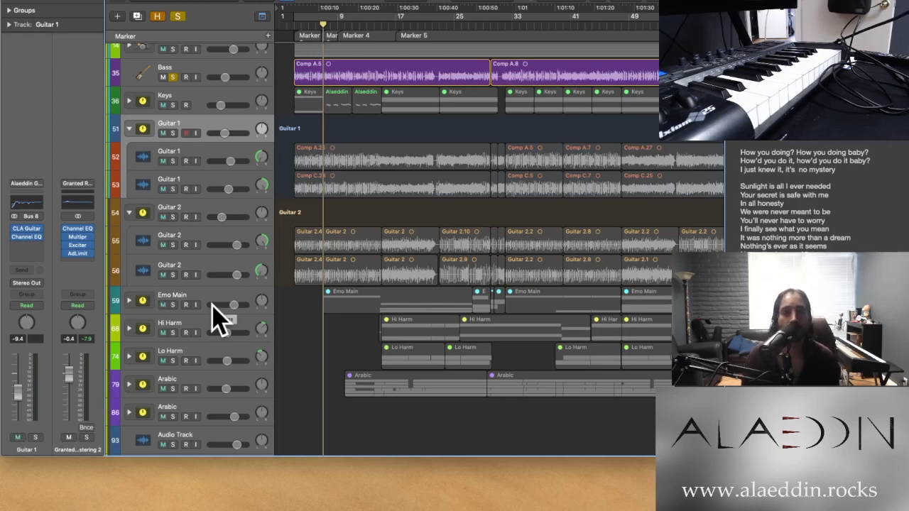
{"action": "left_click", "coordinate": [173, 390]}
{"action": "left_click", "coordinate": [352, 26]}
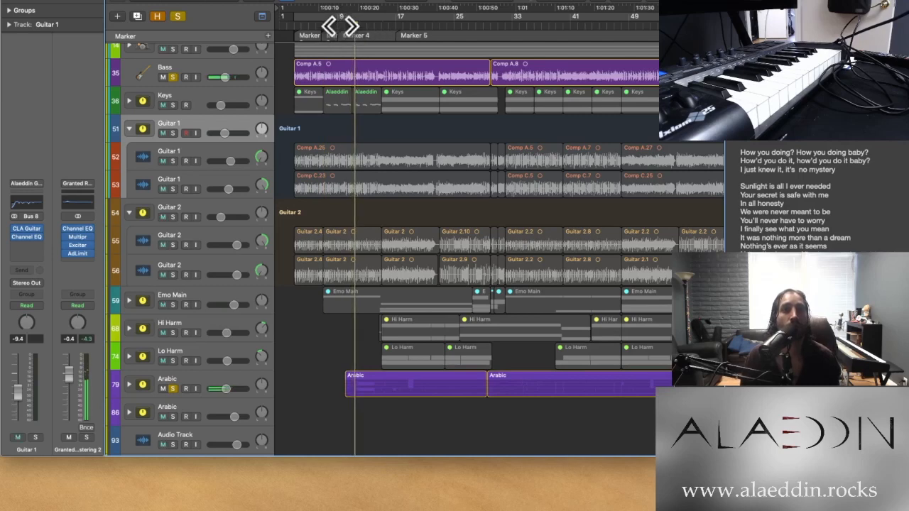
{"action": "left_click", "coordinate": [339, 26]}
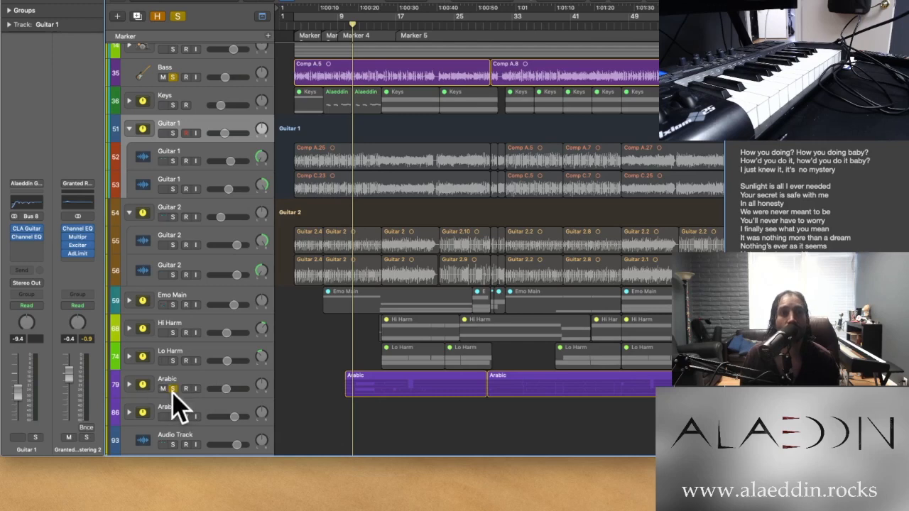
Solo Keys, Guitar 1 and Guitar 2 together with the Bass, and collapse both guitar stacks
{"action": "scroll", "coordinate": [185, 320], "scroll_direction": "up", "scroll_amount": 5}
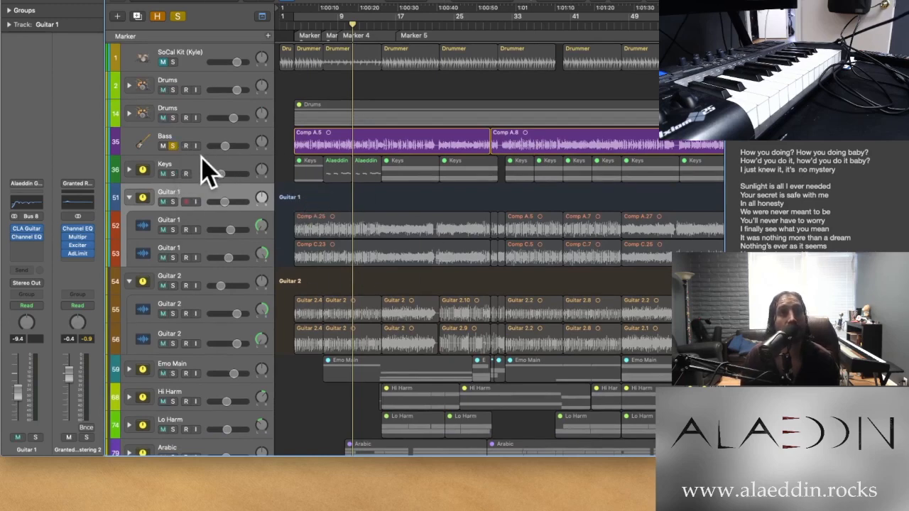
{"action": "left_click", "coordinate": [172, 146]}
{"action": "left_click_drag", "start_coordinate": [173, 148], "coordinate": [178, 189]}
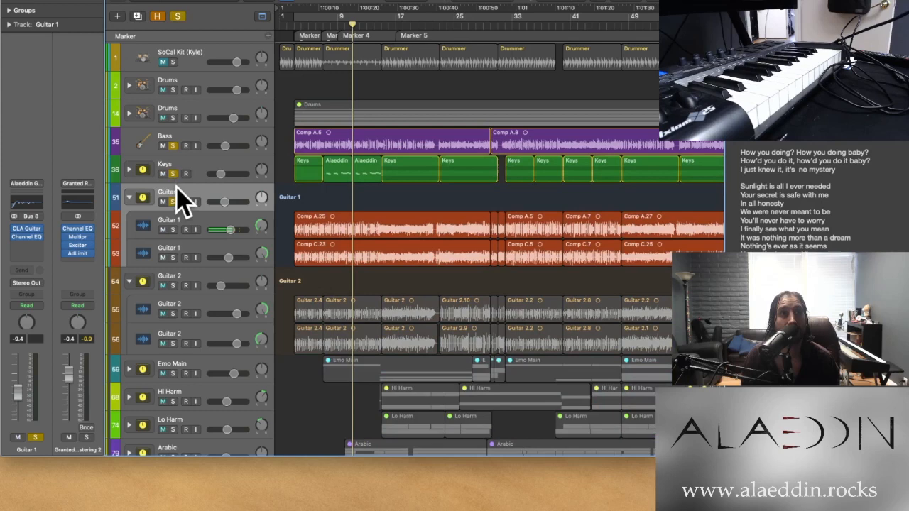
{"action": "left_click", "coordinate": [172, 285]}
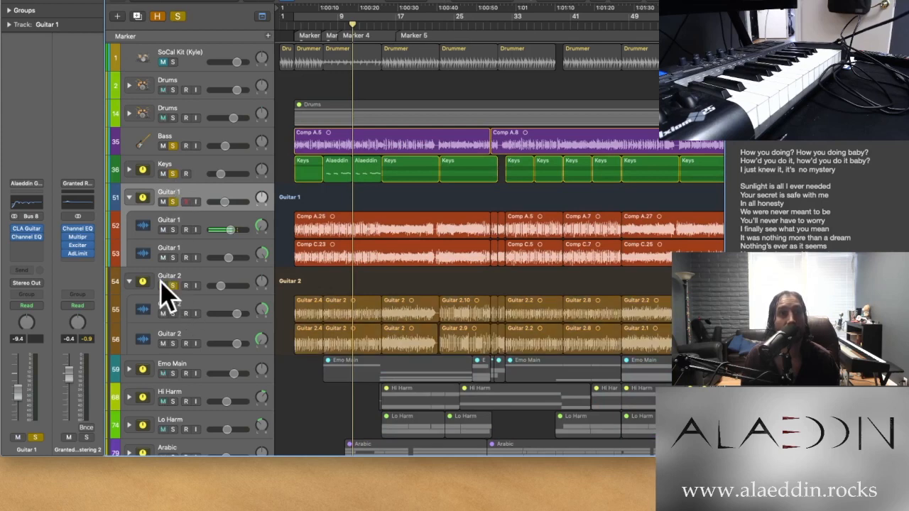
{"action": "left_click", "coordinate": [128, 281]}
{"action": "left_click", "coordinate": [129, 198]}
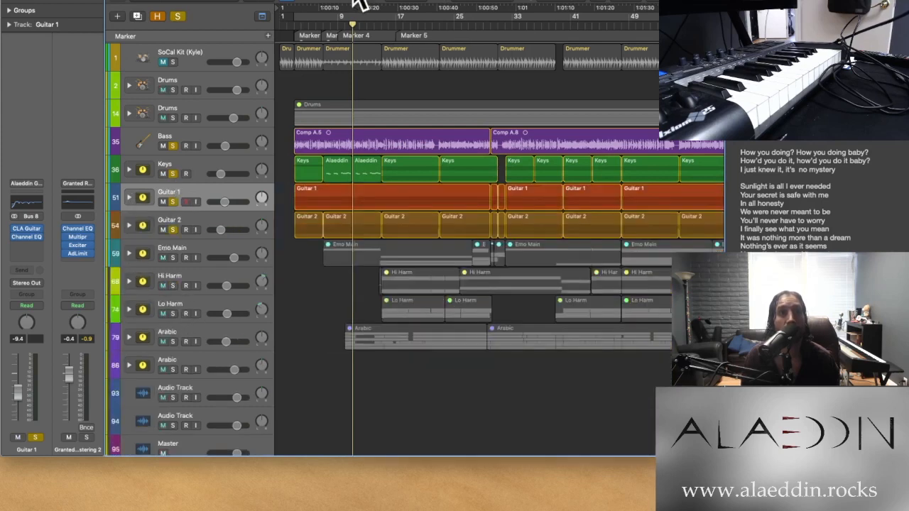
Play the soloed Bass, Keys and guitars from bar 3, and replay them with SoCal Kit (Kyle) soloed as well
{"action": "left_click", "coordinate": [294, 24]}
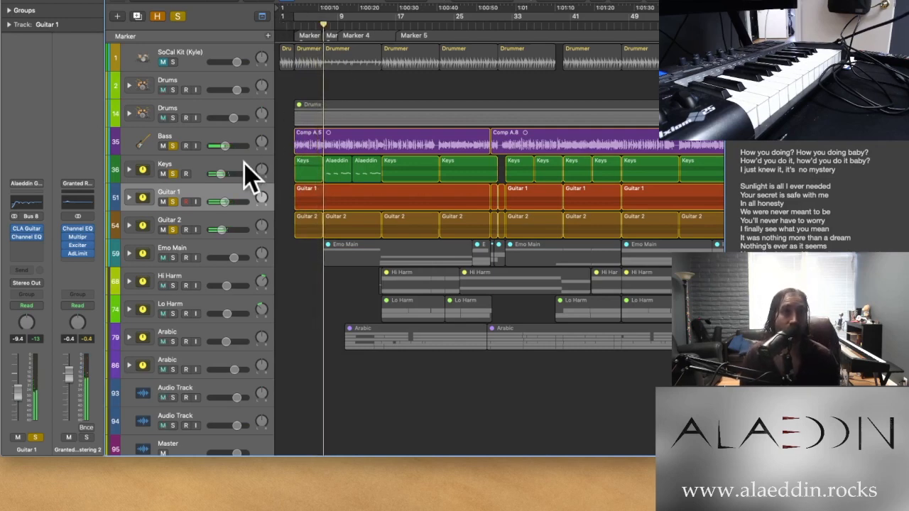
{"action": "left_click", "coordinate": [172, 62]}
{"action": "left_click", "coordinate": [295, 24]}
{"action": "key", "text": "space"}
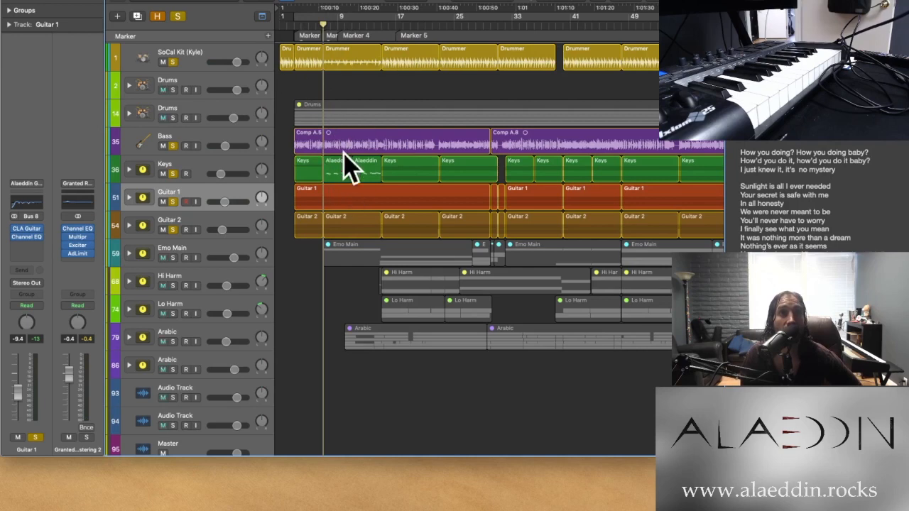
Clear all solos, expand the second Drums stack (track 14), and mute the SoCal Kit (Kyle) track
{"action": "left_click", "coordinate": [178, 17]}
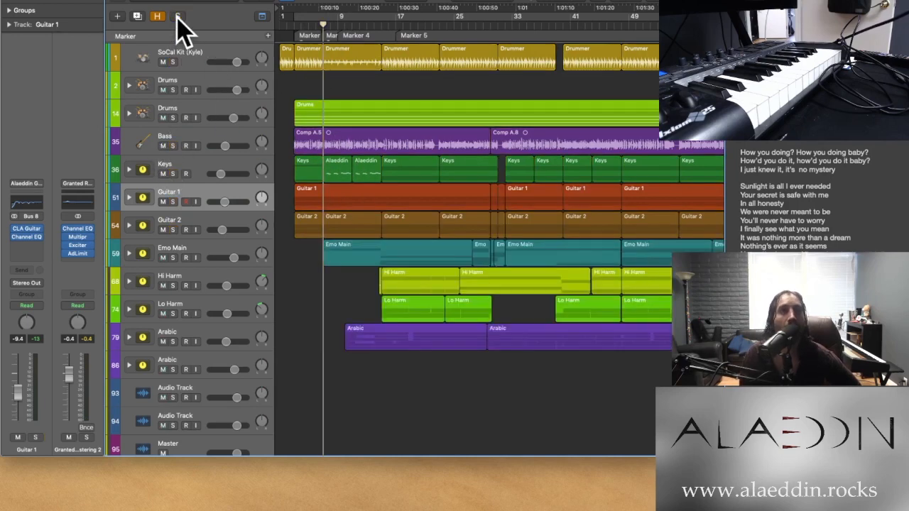
{"action": "left_click", "coordinate": [129, 114]}
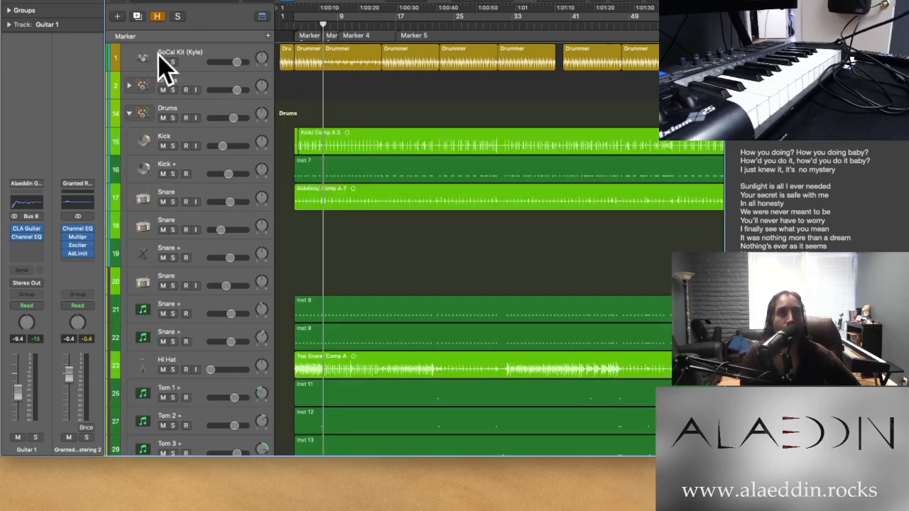
{"action": "key", "text": "super+Left"}
{"action": "key", "text": "super+Left"}
{"action": "key", "text": "super+Left"}
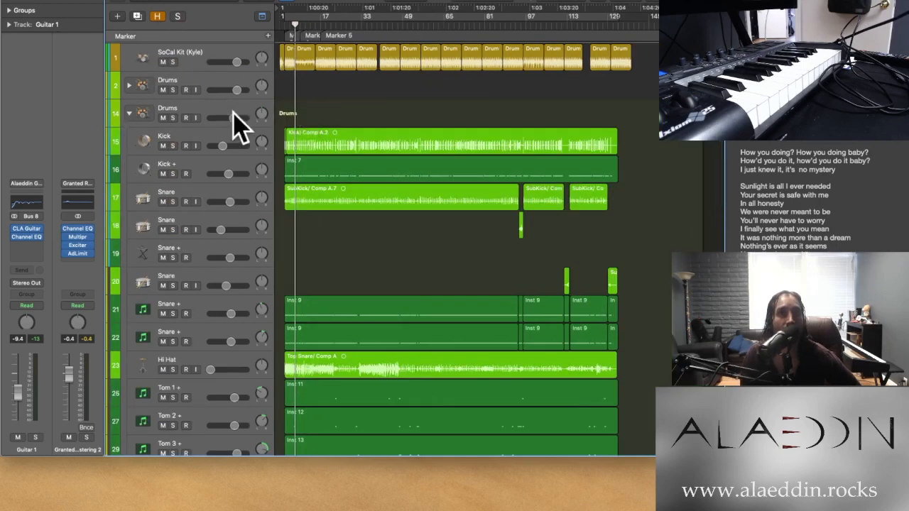
{"action": "left_click", "coordinate": [162, 62]}
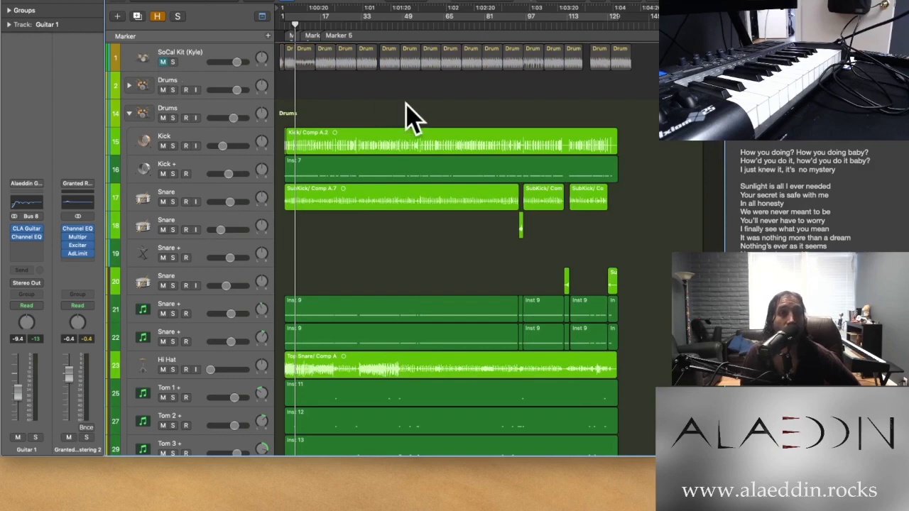
Examine the recorded and triggered drum regions in the expanded Drums stack, both close up and across the whole song
{"action": "key", "text": "super+Right"}
{"action": "key", "text": "super+Right"}
{"action": "key", "text": "super+Right"}
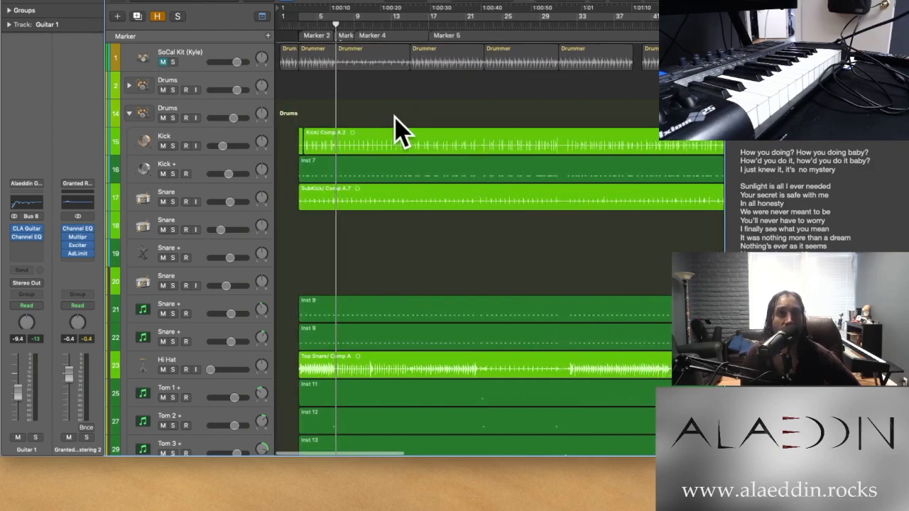
{"action": "scroll", "coordinate": [365, 254], "scroll_direction": "down", "scroll_amount": 5}
{"action": "key", "text": "super+Right"}
{"action": "key", "text": "super+Right"}
{"action": "key", "text": "super+Left"}
{"action": "key", "text": "super+Left"}
{"action": "key", "text": "super+Left"}
{"action": "key", "text": "super+Left"}
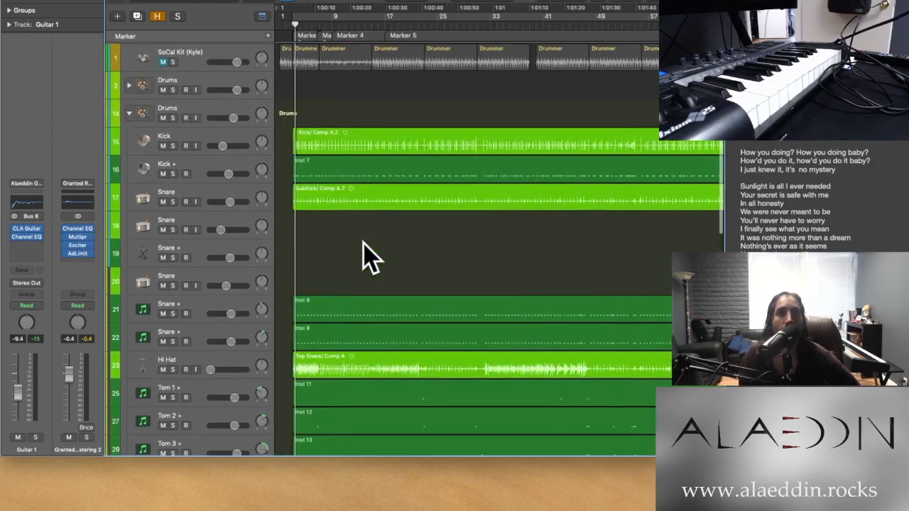
{"action": "scroll", "coordinate": [263, 142], "scroll_direction": "up", "scroll_amount": 2}
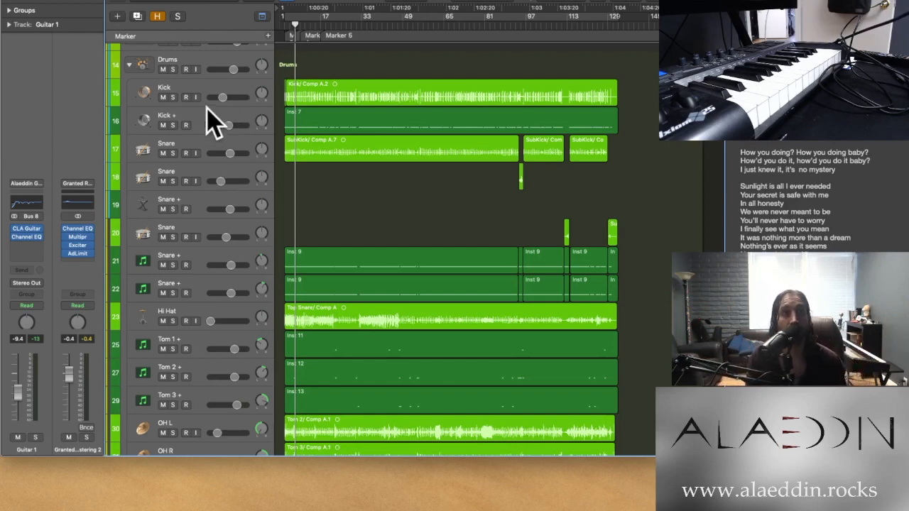
Inspect the channel strip plug-ins of the Kick and first Snare tracks, and look over the drum regions around bar 7
{"action": "left_click", "coordinate": [198, 86]}
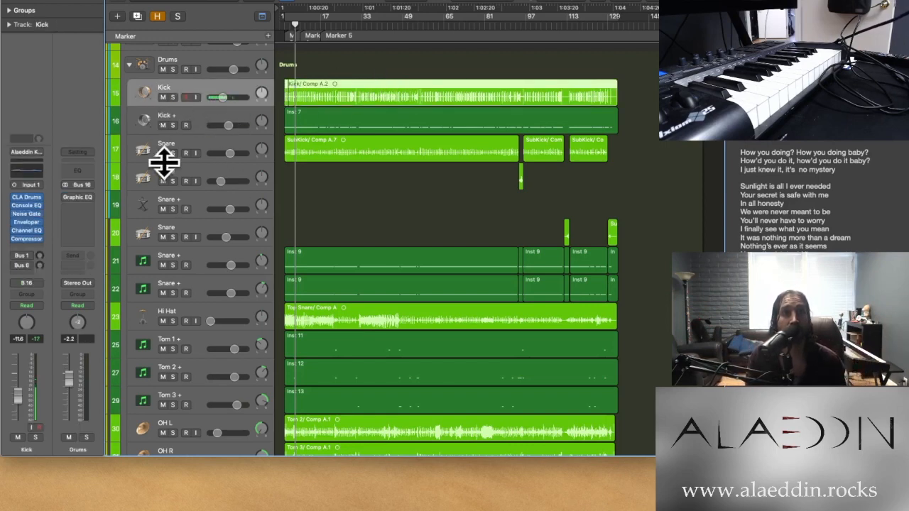
{"action": "left_click", "coordinate": [211, 147]}
{"action": "scroll", "coordinate": [228, 277], "scroll_direction": "down", "scroll_amount": 3}
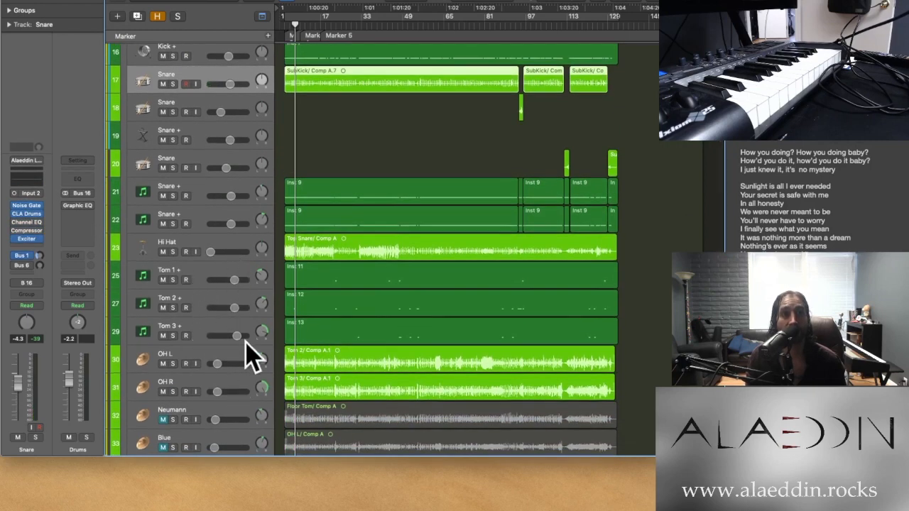
{"action": "scroll", "coordinate": [357, 207], "scroll_direction": "up", "scroll_amount": 5}
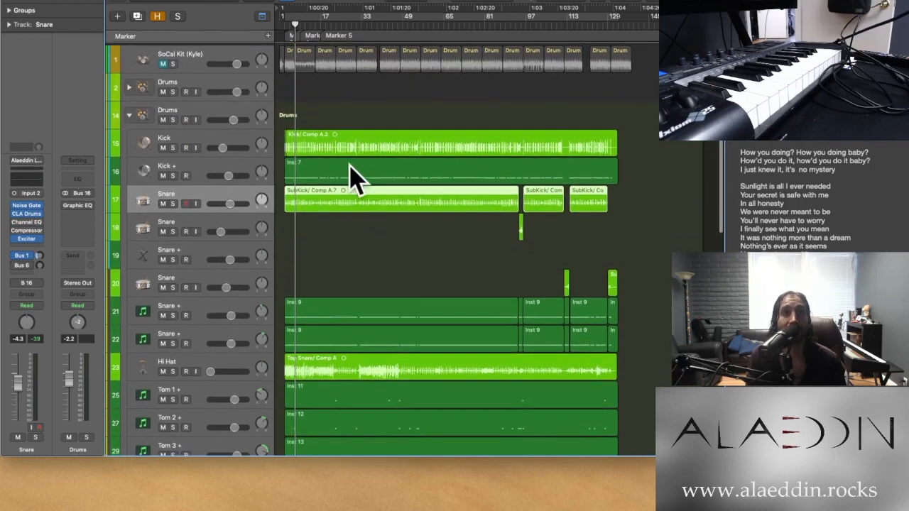
{"action": "key", "text": "super+Right"}
{"action": "key", "text": "super+Right"}
{"action": "key", "text": "super+Right"}
{"action": "key", "text": "super+Right"}
{"action": "key", "text": "super+Right"}
{"action": "key", "text": "super+Right"}
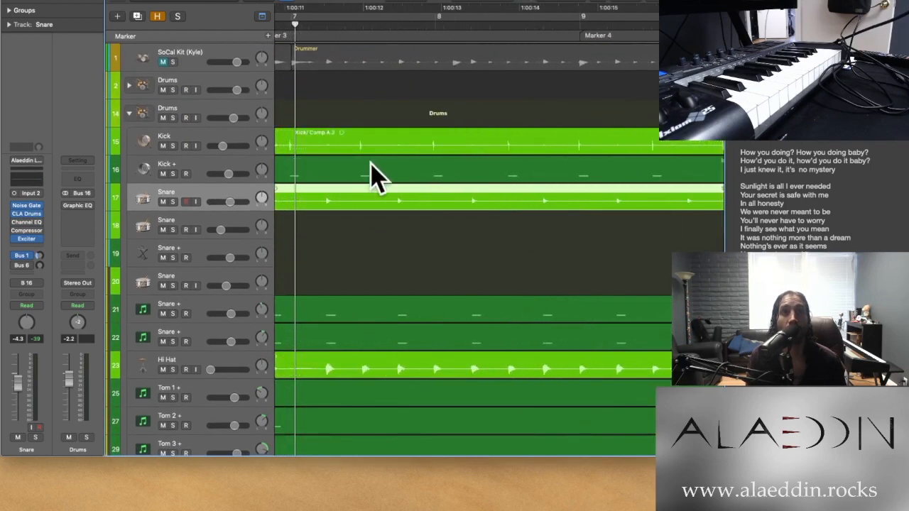
Solo the Kick track and compare its playback with all its plug-ins bypassed and with them re-enabled
{"action": "left_click", "coordinate": [218, 146]}
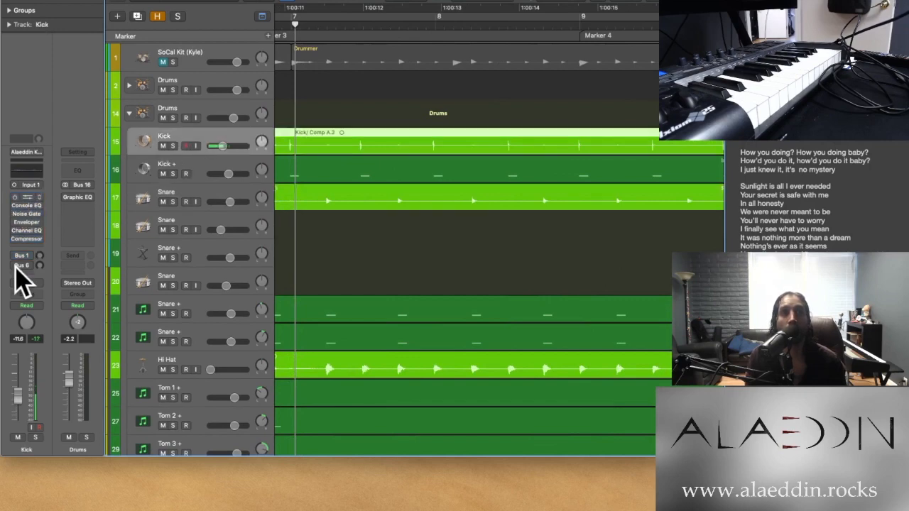
{"action": "left_click", "coordinate": [172, 146]}
{"action": "key", "text": "space"}
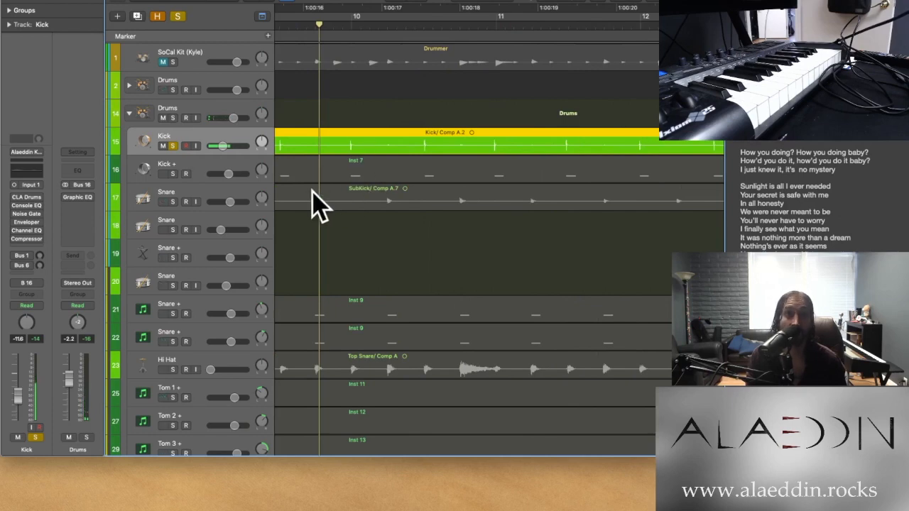
{"action": "left_click_drag", "start_coordinate": [13, 198], "coordinate": [14, 239]}
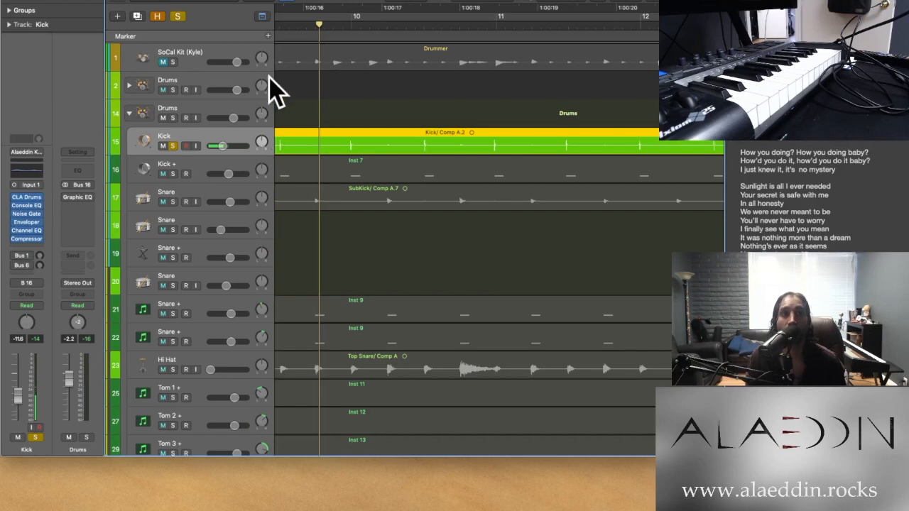
{"action": "key", "text": "space"}
{"action": "key", "text": "space"}
Examine the Kick, Kick + and Snare regions across the song, and leave all regions deselected
{"action": "key", "text": "super+Left"}
{"action": "key", "text": "super+Left"}
{"action": "key", "text": "super+Left"}
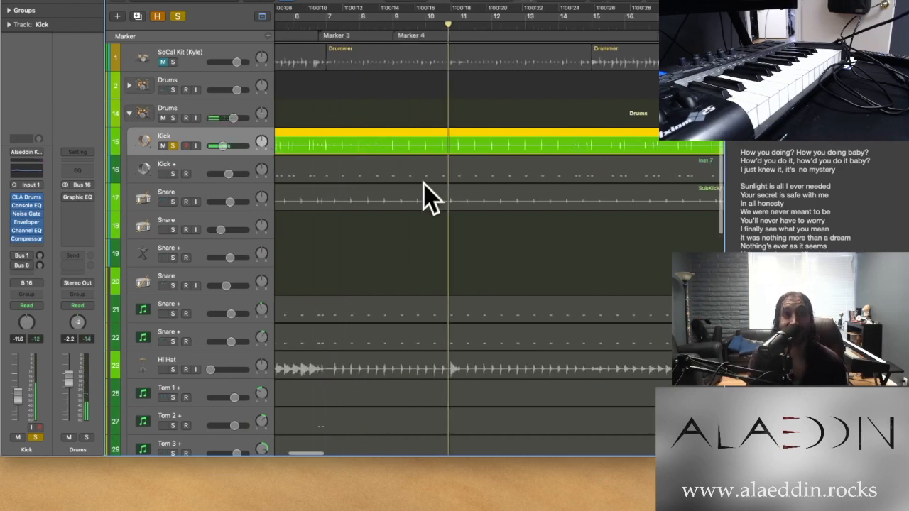
{"action": "right_click", "coordinate": [425, 185]}
{"action": "left_click", "coordinate": [396, 193]}
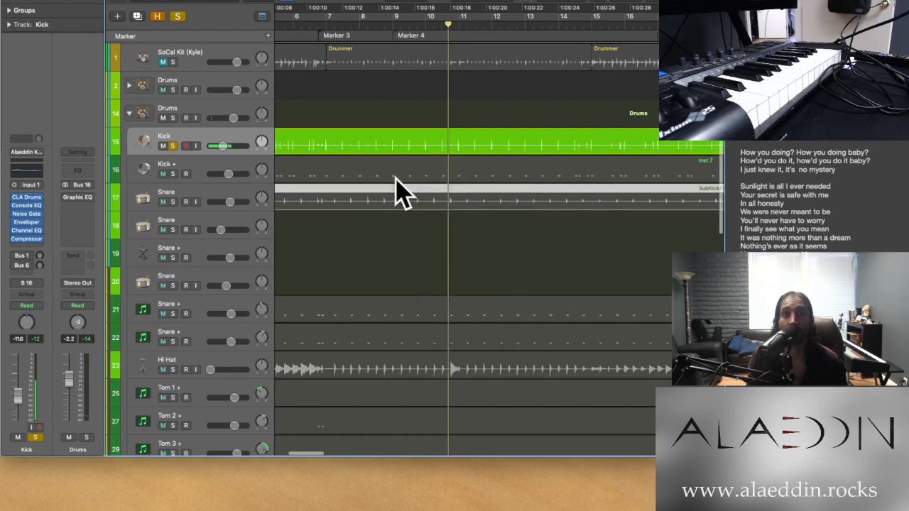
{"action": "right_click", "coordinate": [393, 179]}
{"action": "left_click", "coordinate": [368, 258]}
{"action": "key", "text": "super+Left"}
{"action": "key", "text": "super+Left"}
{"action": "key", "text": "super+Left"}
{"action": "key", "text": "super+Left"}
{"action": "key", "text": "super+Left"}
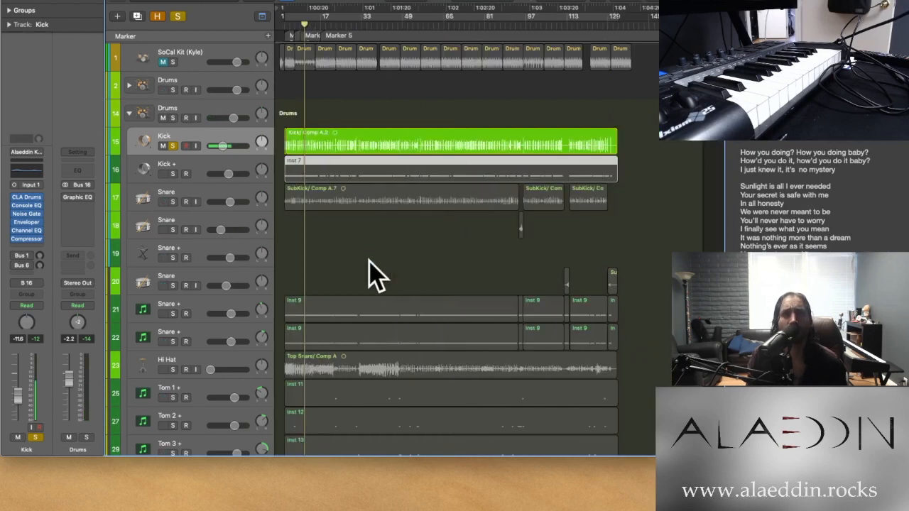
{"action": "left_click", "coordinate": [369, 260]}
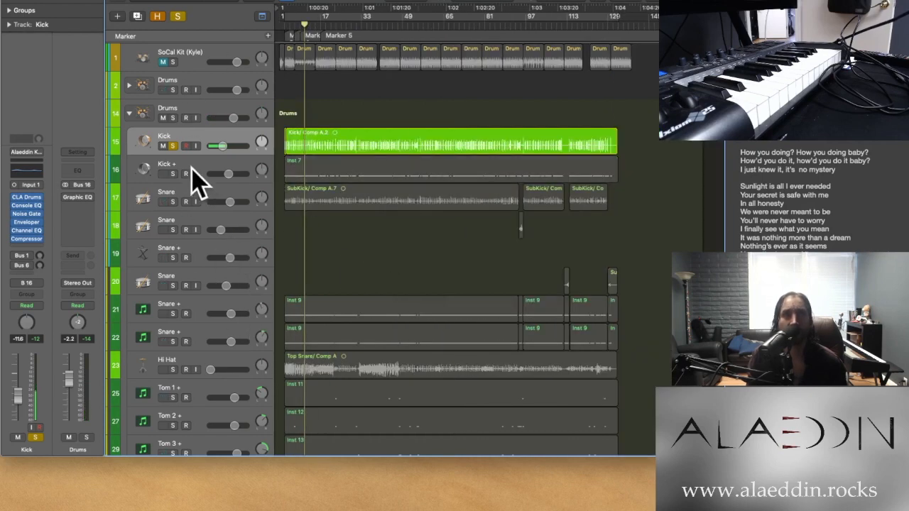
Clear the Kick solo, examine the first Snare track's hits up to around bars 44 to 47, and solo that track
{"action": "left_click", "coordinate": [177, 17]}
{"action": "left_click", "coordinate": [222, 198]}
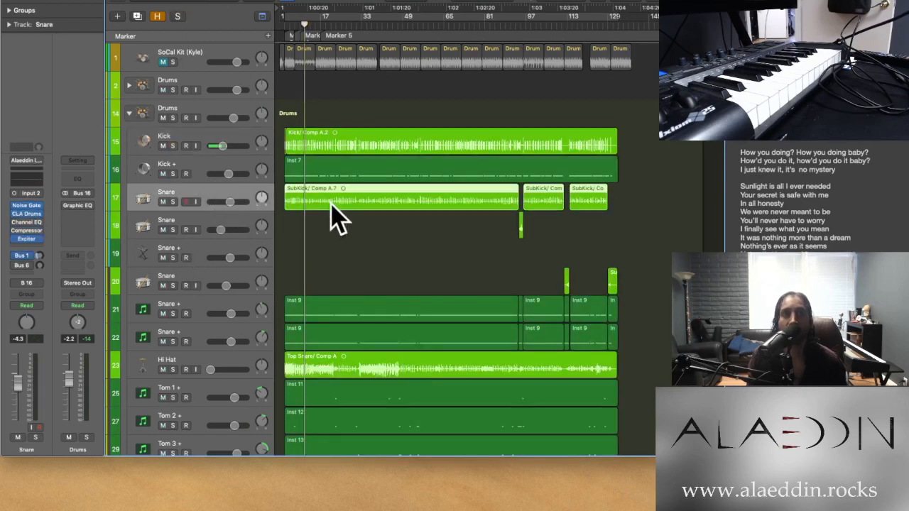
{"action": "scroll", "coordinate": [305, 235], "scroll_direction": "up", "scroll_amount": 10}
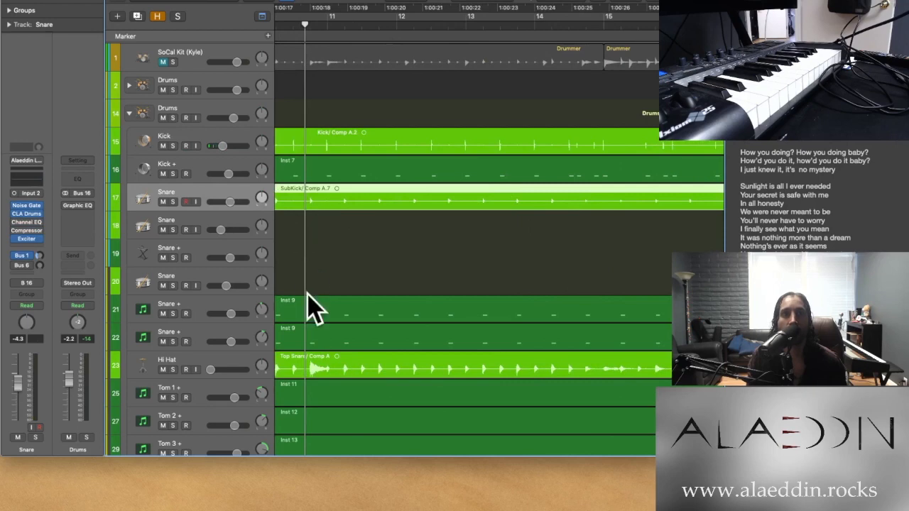
{"action": "scroll", "coordinate": [331, 270], "scroll_direction": "down", "scroll_amount": 10}
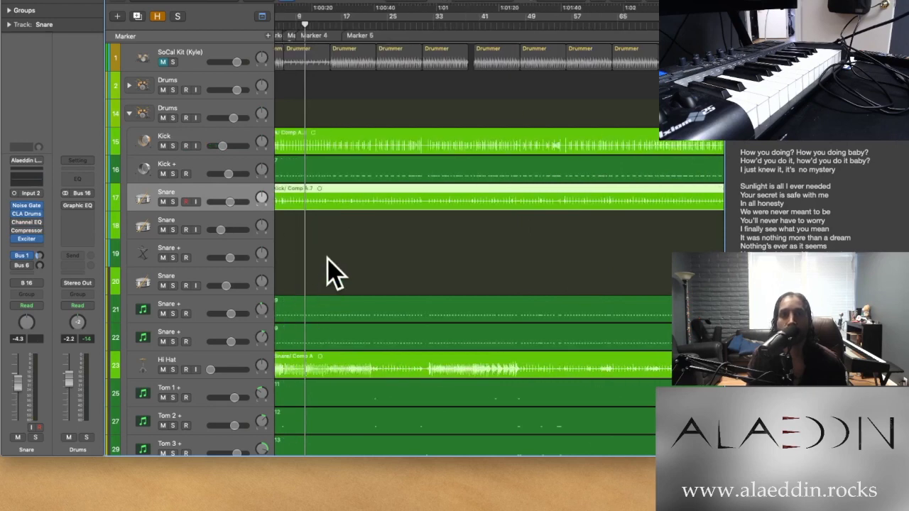
{"action": "scroll", "coordinate": [394, 366], "scroll_direction": "up", "scroll_amount": 10}
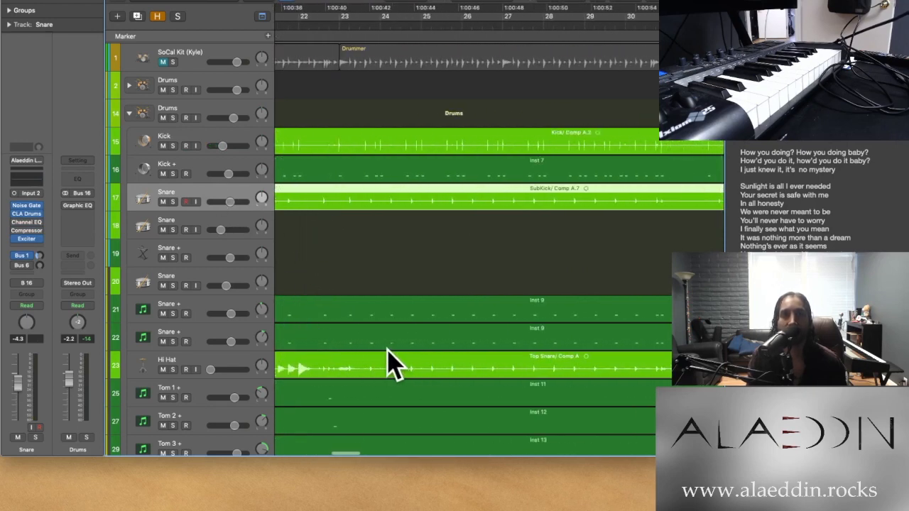
{"action": "scroll", "coordinate": [390, 362], "scroll_direction": "right", "scroll_amount": 3}
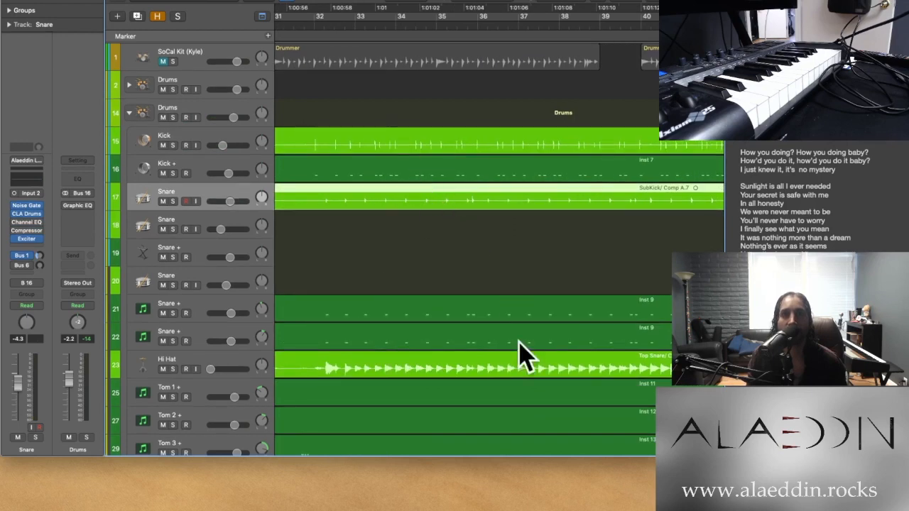
{"action": "scroll", "coordinate": [618, 284], "scroll_direction": "right", "scroll_amount": 10}
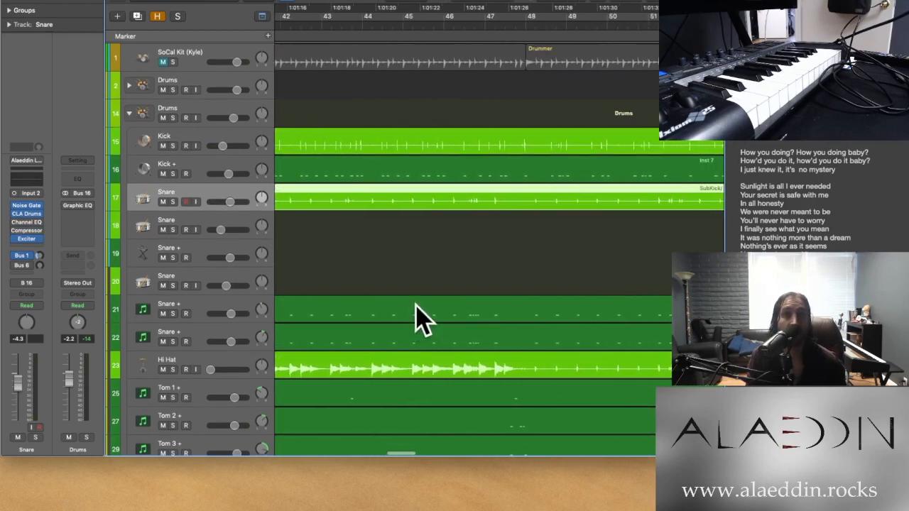
{"action": "scroll", "coordinate": [412, 295], "scroll_direction": "left", "scroll_amount": 2}
{"action": "scroll", "coordinate": [546, 206], "scroll_direction": "up", "scroll_amount": 5}
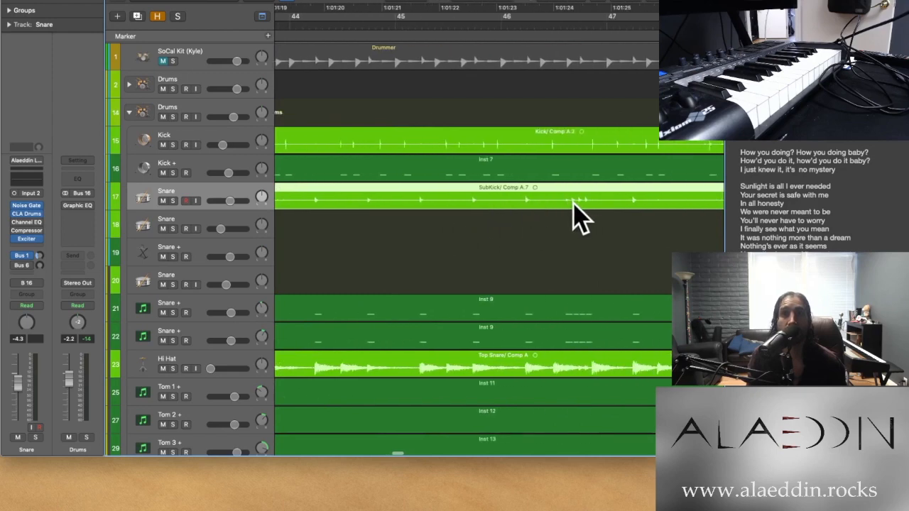
{"action": "left_click", "coordinate": [173, 202]}
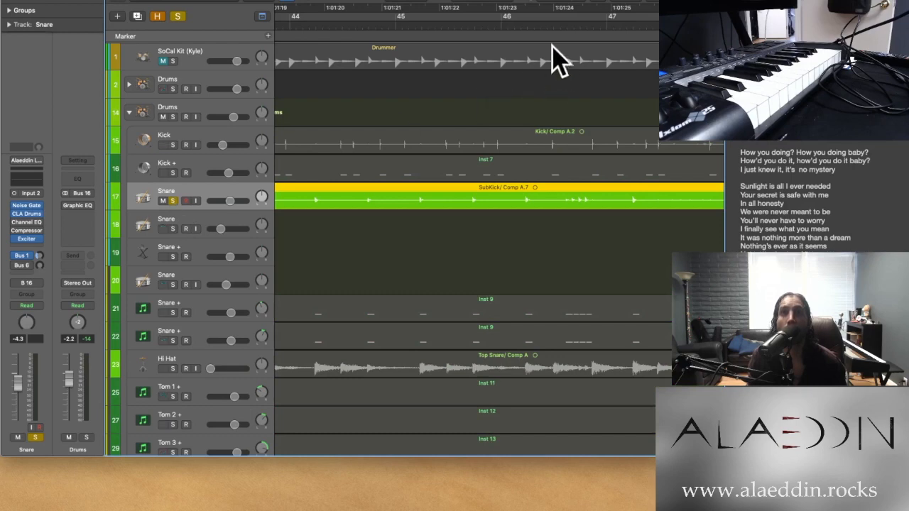
Audition the soloed first Snare track's fill from between bars 46 and 47, and clear its solo
{"action": "left_click", "coordinate": [554, 27]}
{"action": "key", "text": "space"}
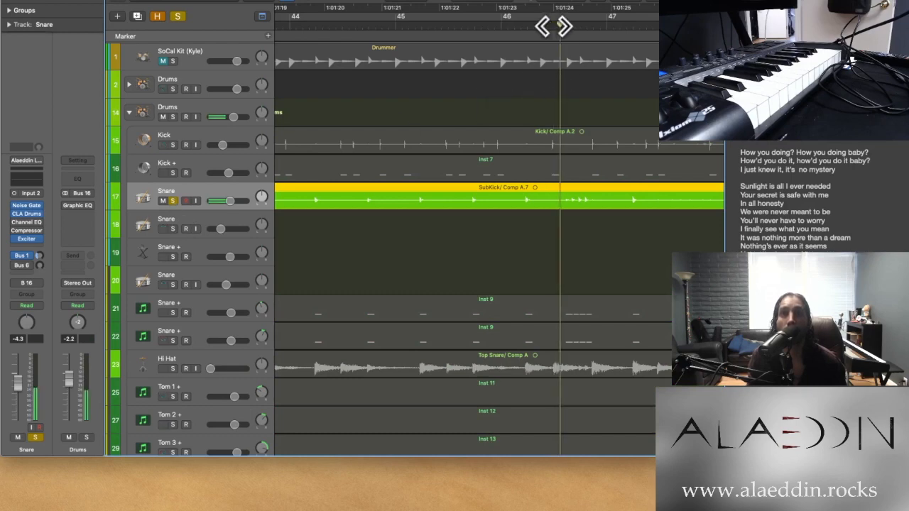
{"action": "key", "text": "space"}
{"action": "left_click", "coordinate": [554, 27]}
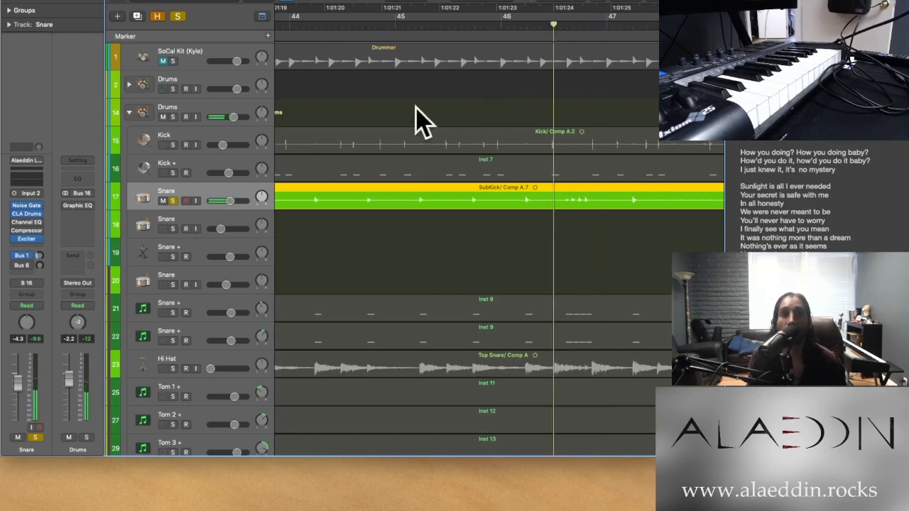
{"action": "left_click", "coordinate": [173, 201]}
Look over the MIDI notes of the first Snare + track, and select the Inst 9 regions of both lower Snare + tracks across the song
{"action": "double_click", "coordinate": [578, 306]}
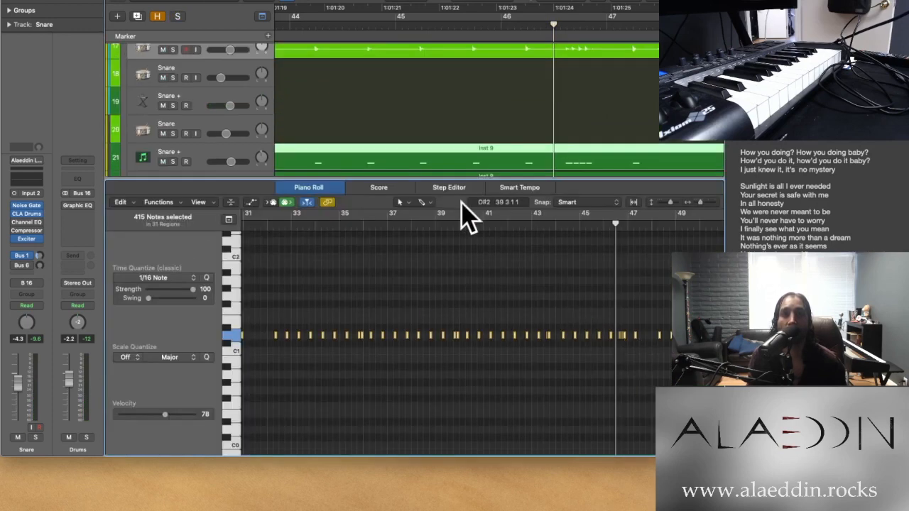
{"action": "key", "text": "e"}
{"action": "key", "text": "z"}
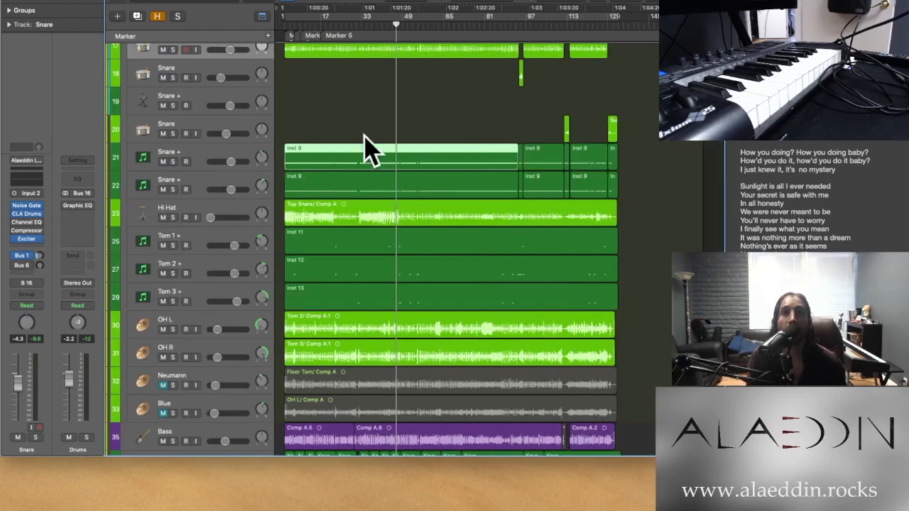
{"action": "left_click_drag", "start_coordinate": [638, 164], "coordinate": [387, 186]}
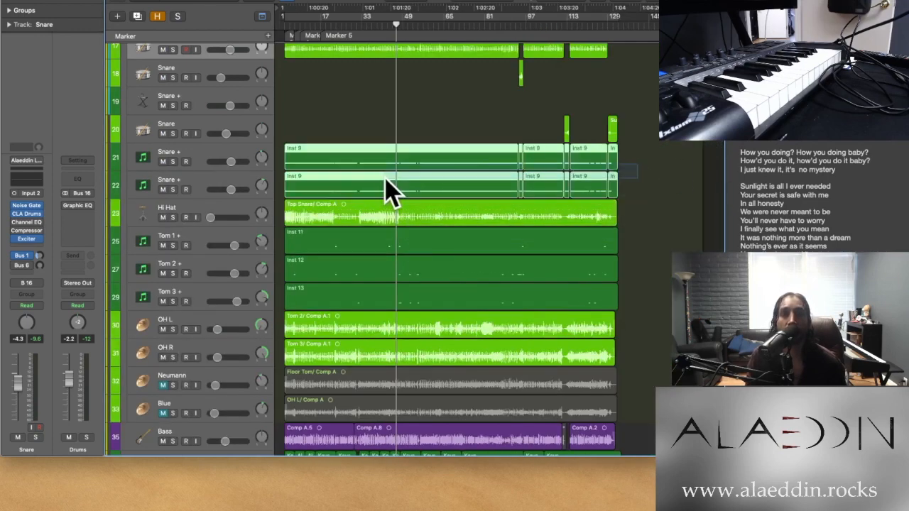
{"action": "scroll", "coordinate": [197, 162], "scroll_direction": "up", "scroll_amount": 2}
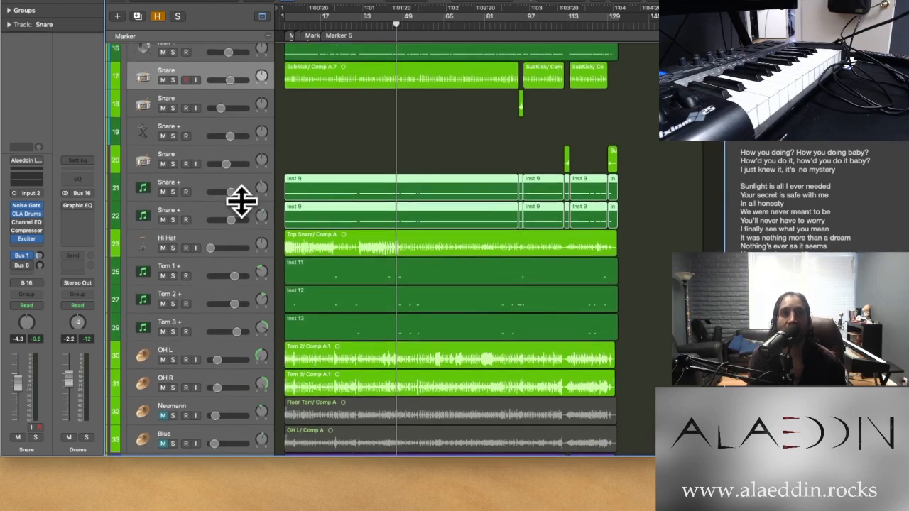
Solo the first Snare track with the two Snare + tracks that hold Inst 9 regions, and play them from around bar 39
{"action": "left_click", "coordinate": [211, 196]}
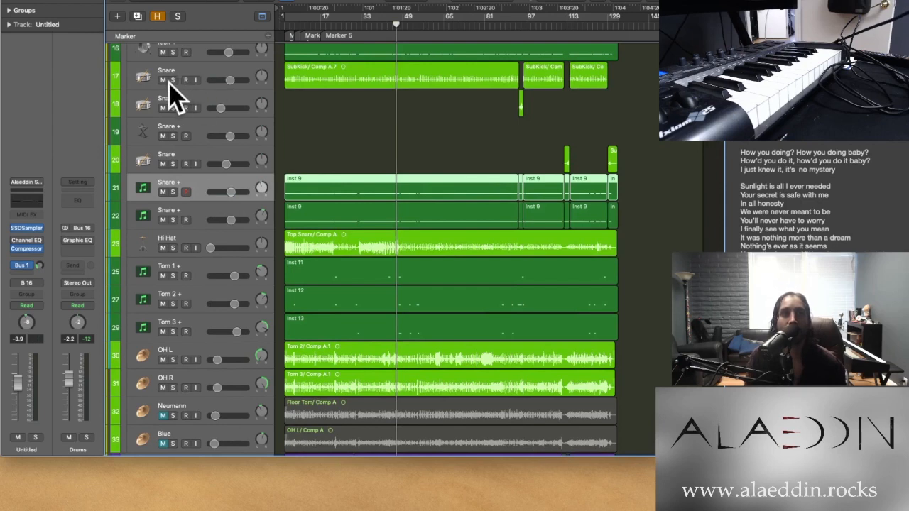
{"action": "left_click", "coordinate": [171, 80]}
{"action": "left_click", "coordinate": [172, 192]}
{"action": "left_click", "coordinate": [175, 215]}
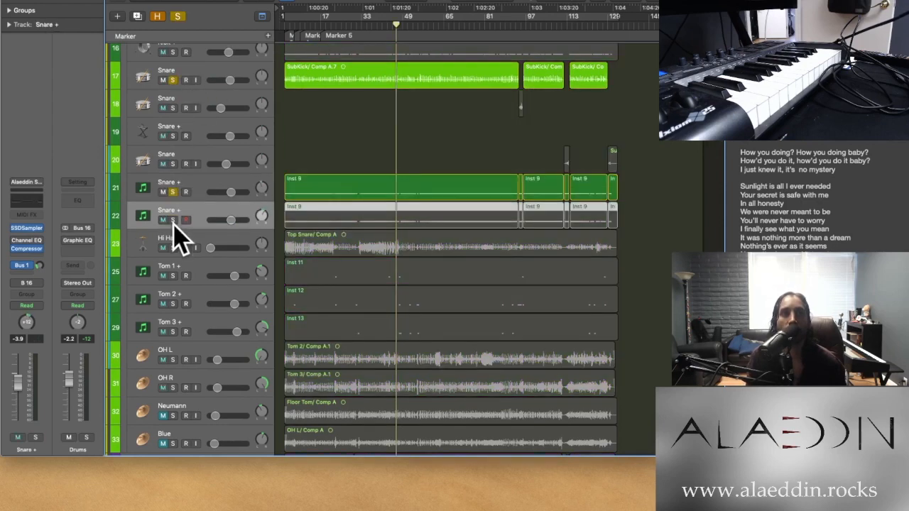
{"action": "left_click", "coordinate": [172, 220]}
{"action": "left_click", "coordinate": [380, 23]}
{"action": "key", "text": "space"}
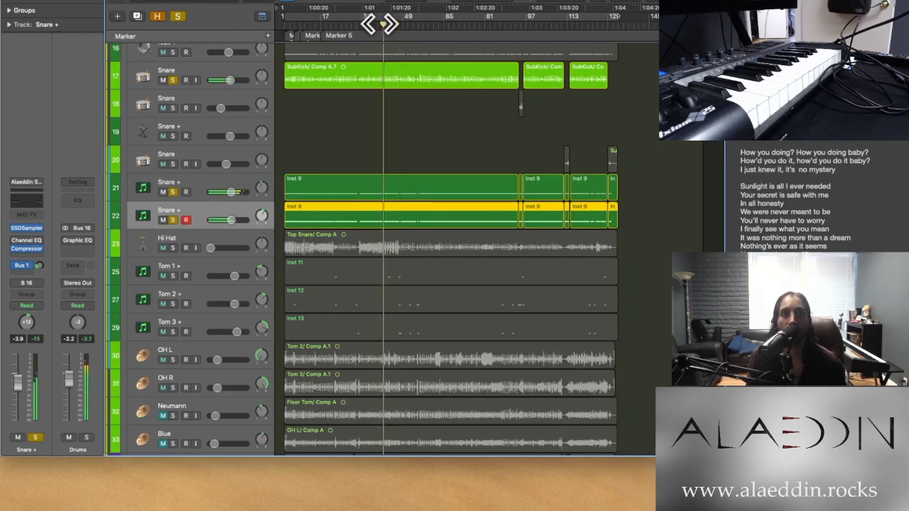
Add the Kick and Kick + tracks to the soloed snares during playback
{"action": "scroll", "coordinate": [258, 163], "scroll_direction": "up", "scroll_amount": 4}
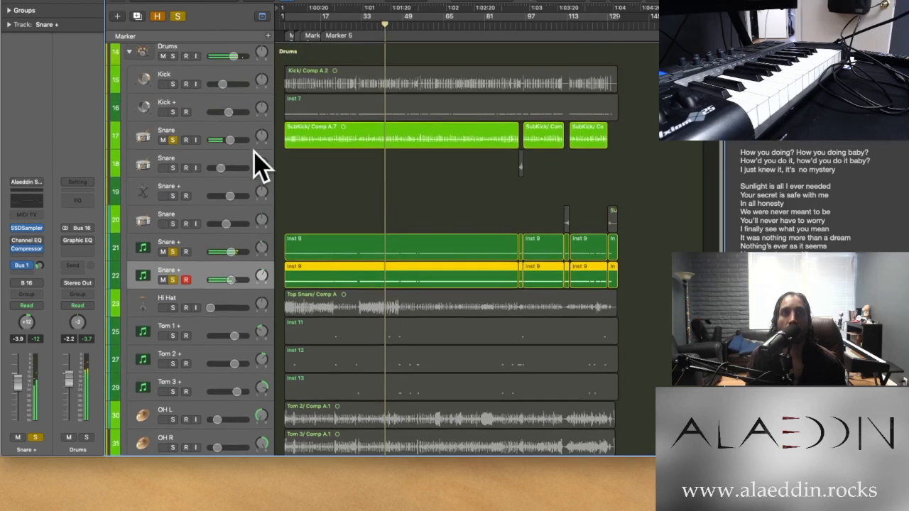
{"action": "left_click_drag", "start_coordinate": [173, 126], "coordinate": [172, 152]}
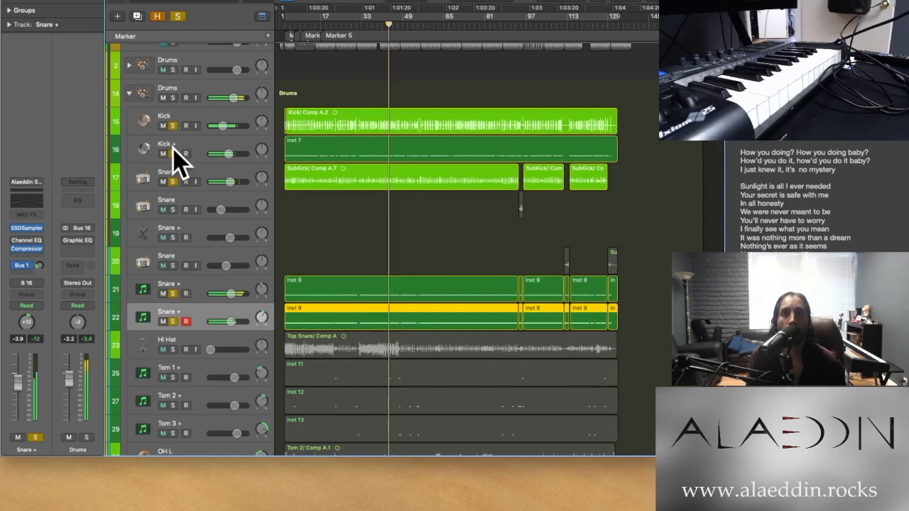
{"action": "scroll", "coordinate": [166, 406], "scroll_direction": "down", "scroll_amount": 5}
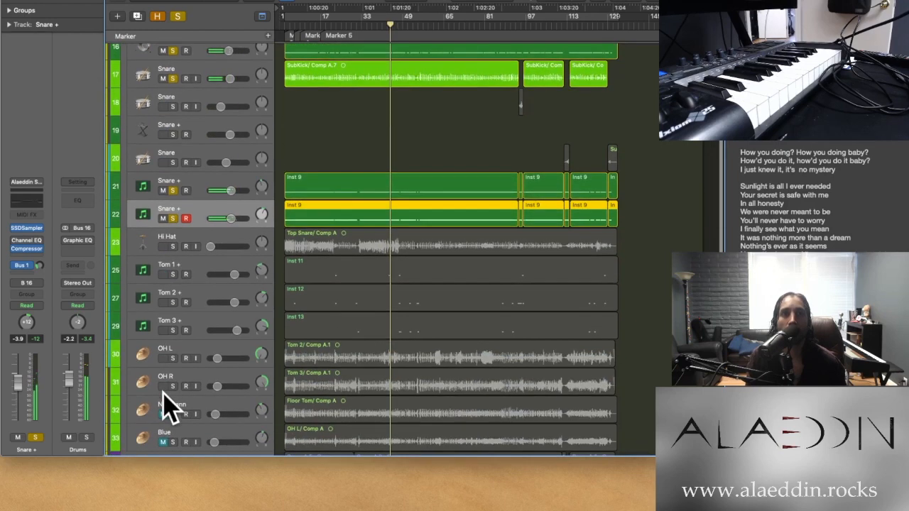
Solo the Tom 1 +, Tom 2 + and Tom 3 + tracks as well, and play the fill from around bar 47
{"action": "left_click", "coordinate": [213, 274]}
{"action": "left_click_drag", "start_coordinate": [173, 274], "coordinate": [175, 324]}
{"action": "scroll", "coordinate": [358, 240], "scroll_direction": "up", "scroll_amount": 10}
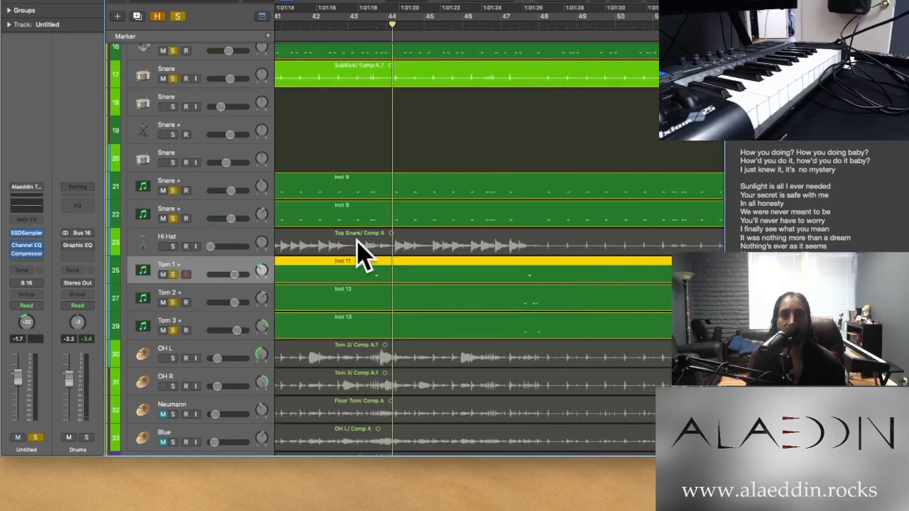
{"action": "scroll", "coordinate": [360, 248], "scroll_direction": "right", "scroll_amount": 5}
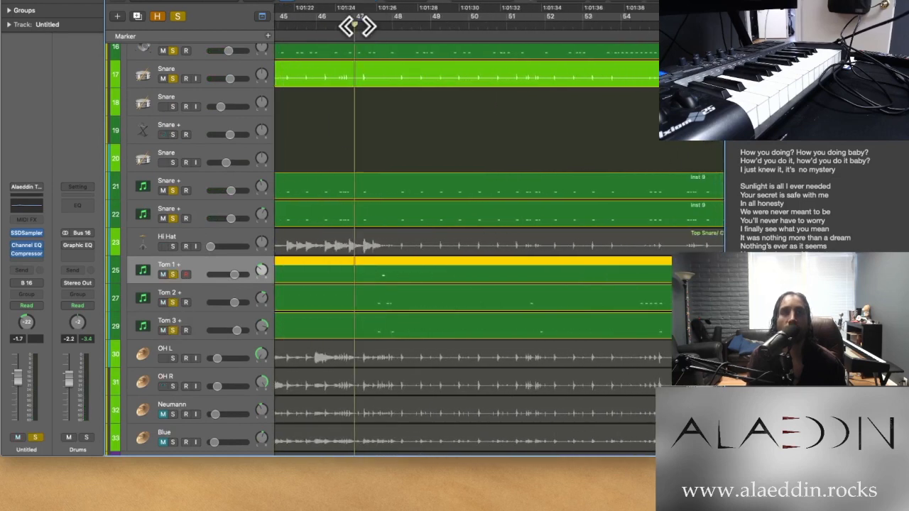
{"action": "key", "text": "space"}
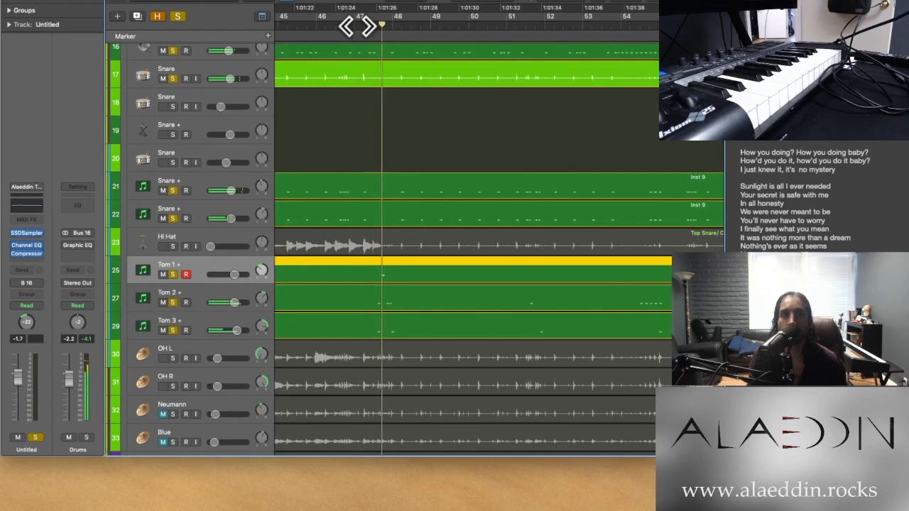
Solo the OH L and OH R overheads too, inspect their channel strips, and play the drums from the beginning of the song
{"action": "scroll", "coordinate": [268, 216], "scroll_direction": "down", "scroll_amount": 10}
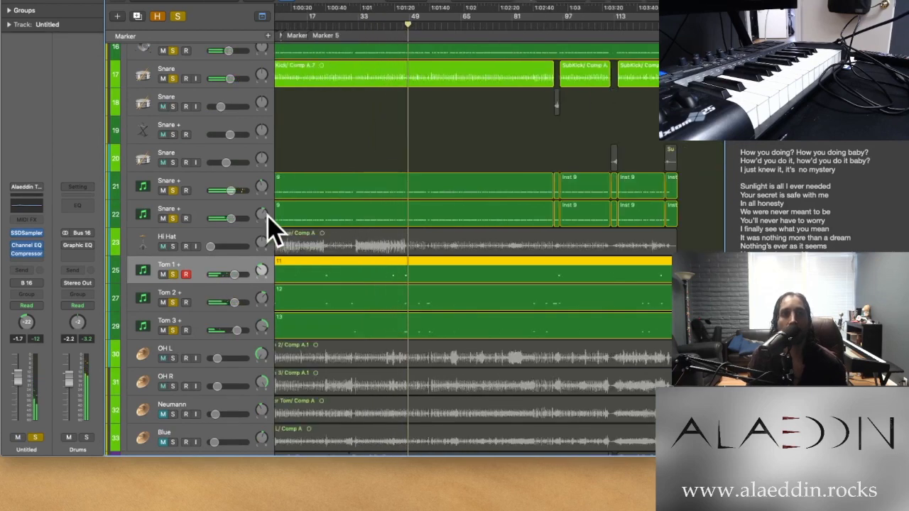
{"action": "left_click_drag", "start_coordinate": [173, 364], "coordinate": [175, 377]}
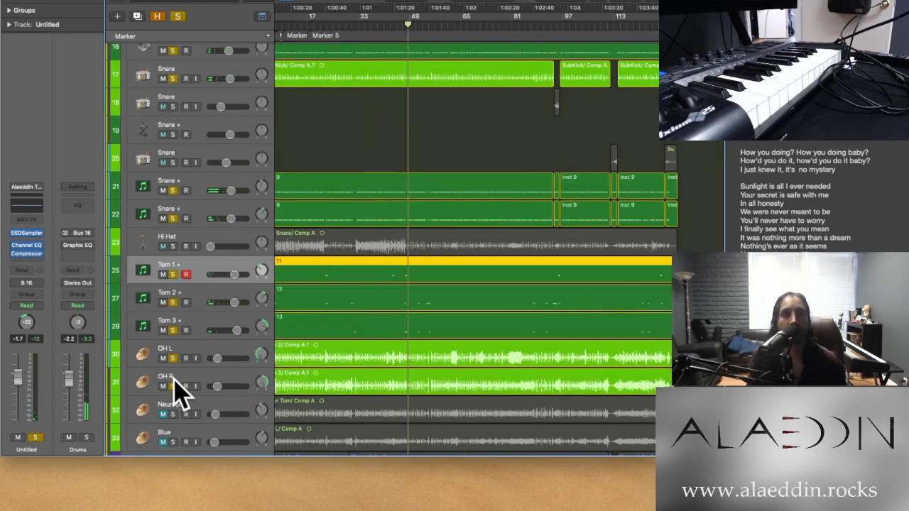
{"action": "left_click", "coordinate": [227, 345]}
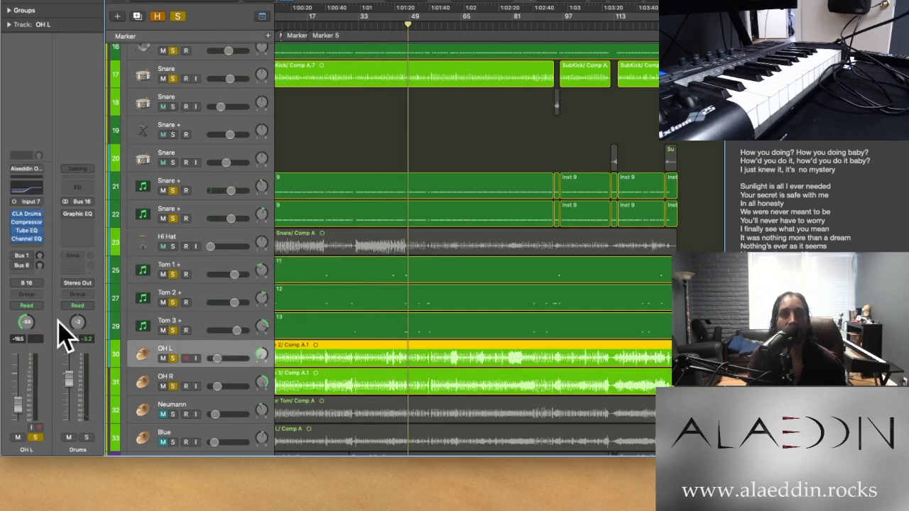
{"action": "left_click", "coordinate": [226, 377]}
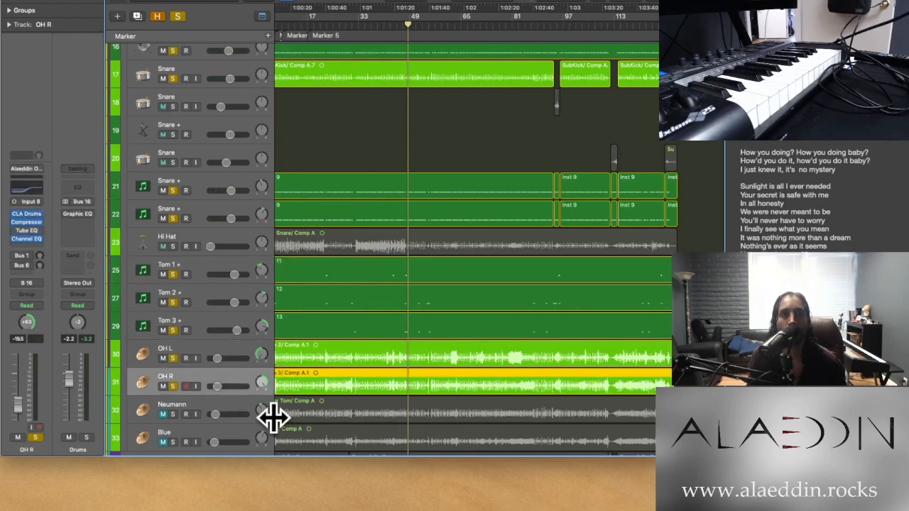
{"action": "key", "text": "super+Left"}
{"action": "key", "text": "Return"}
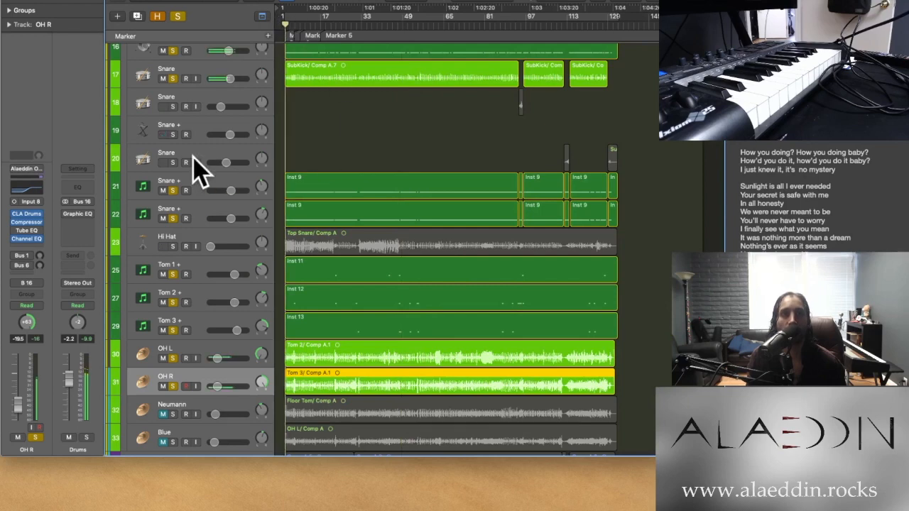
Solo the whole expanded Drums stack to hear all of its tracks together
{"action": "scroll", "coordinate": [192, 163], "scroll_direction": "up", "scroll_amount": 5}
{"action": "left_click", "coordinate": [173, 118]}
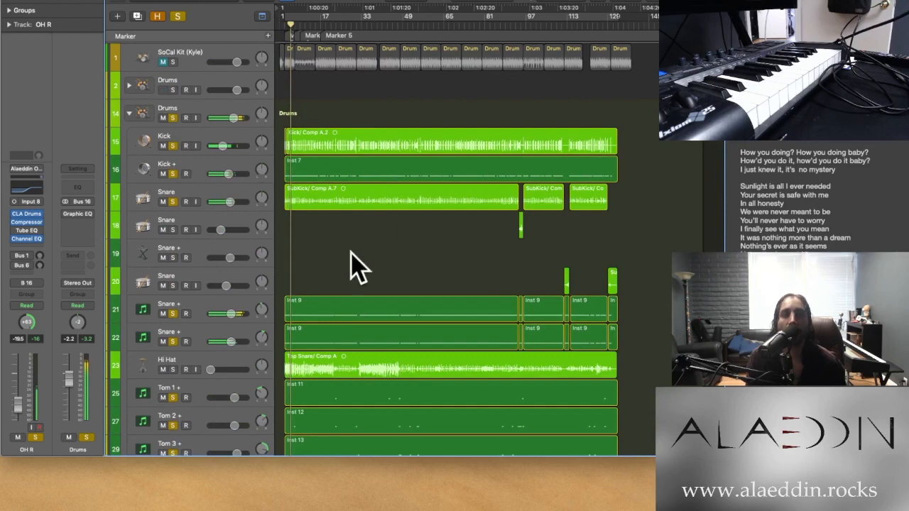
{"action": "scroll", "coordinate": [229, 322], "scroll_direction": "down", "scroll_amount": 1}
{"action": "scroll", "coordinate": [229, 322], "scroll_direction": "down", "scroll_amount": 3}
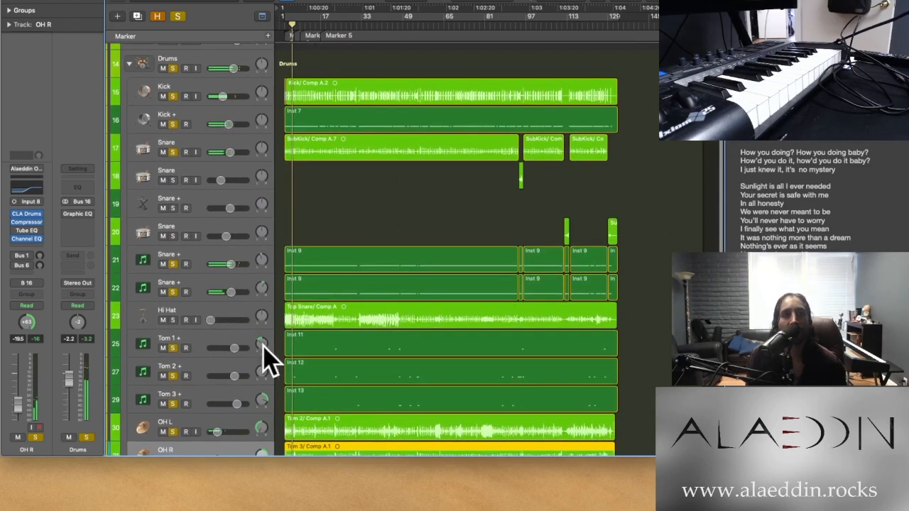
Inspect the channel strip plug-ins of the Tom 1 +, Tom 2 + and Tom 3 + tracks
{"action": "left_click", "coordinate": [208, 343]}
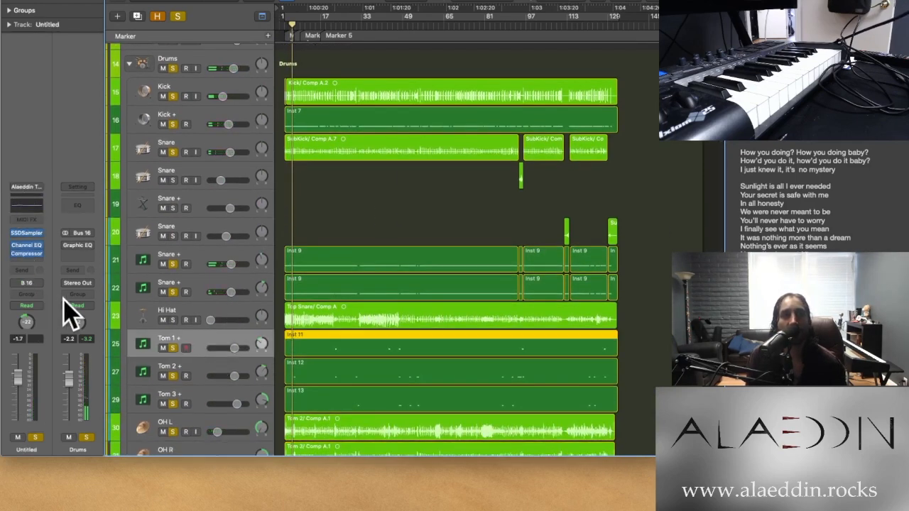
{"action": "left_click", "coordinate": [217, 371]}
{"action": "left_click", "coordinate": [211, 402]}
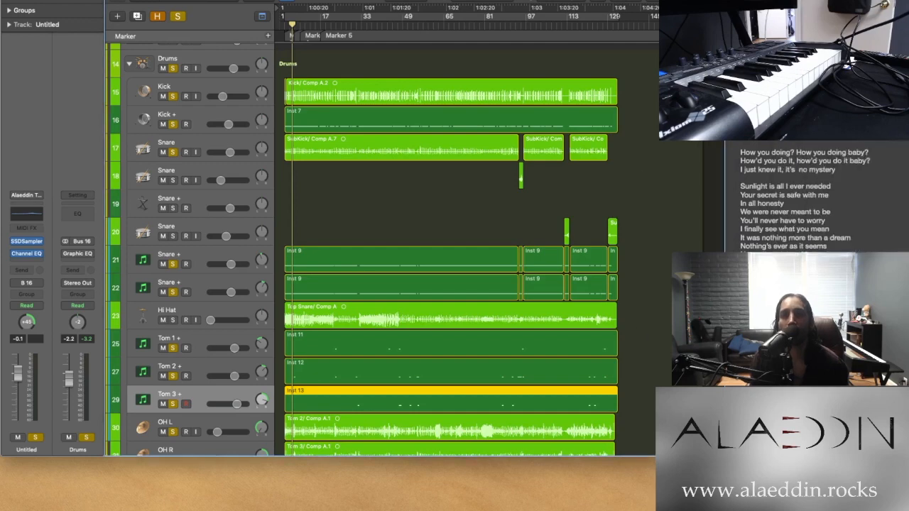
Examine the layered drum tracks around bars 6 to 10, and leave the Drums stack collapsed
{"action": "scroll", "coordinate": [348, 135], "scroll_direction": "up", "scroll_amount": 3}
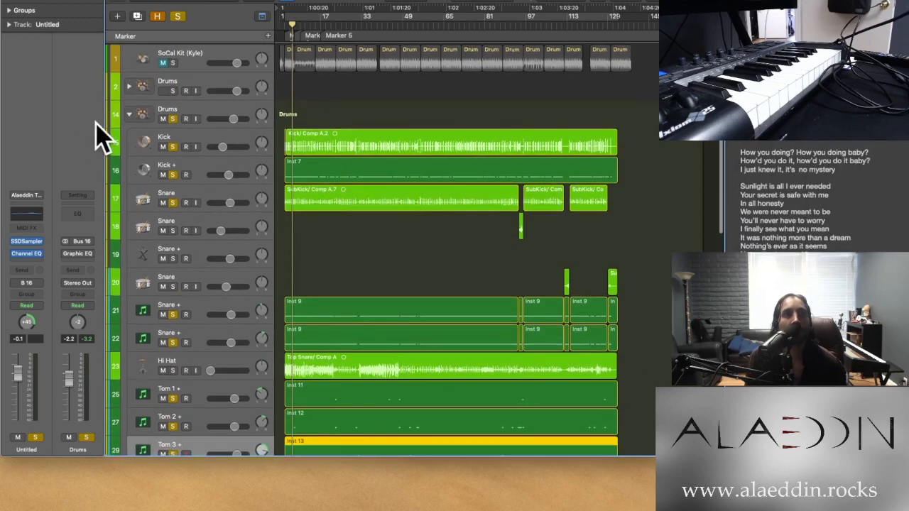
{"action": "left_click", "coordinate": [130, 114]}
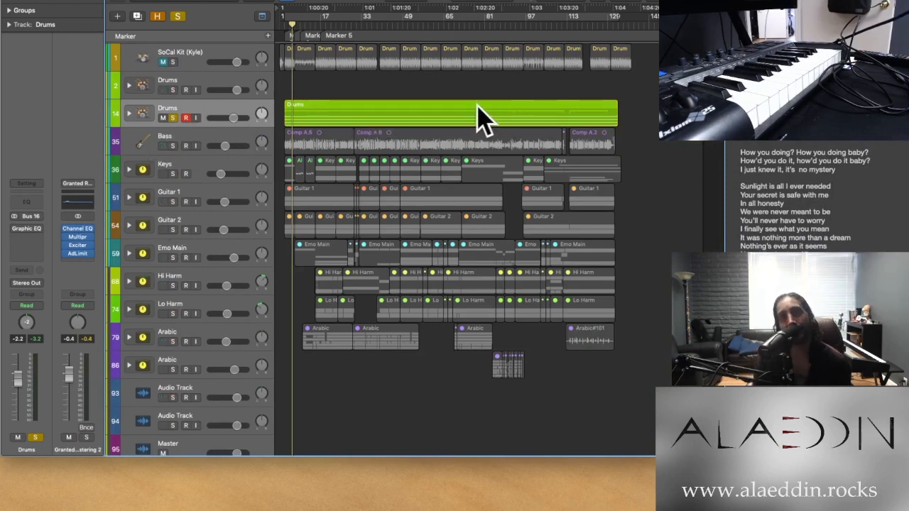
{"action": "left_click", "coordinate": [129, 113]}
{"action": "key", "text": "super+Right"}
{"action": "key", "text": "super+Right"}
{"action": "key", "text": "super+Right"}
{"action": "key", "text": "super+Right"}
{"action": "key", "text": "super+Right"}
{"action": "key", "text": "super+Right"}
{"action": "key", "text": "super+Right"}
{"action": "key", "text": "super+Right"}
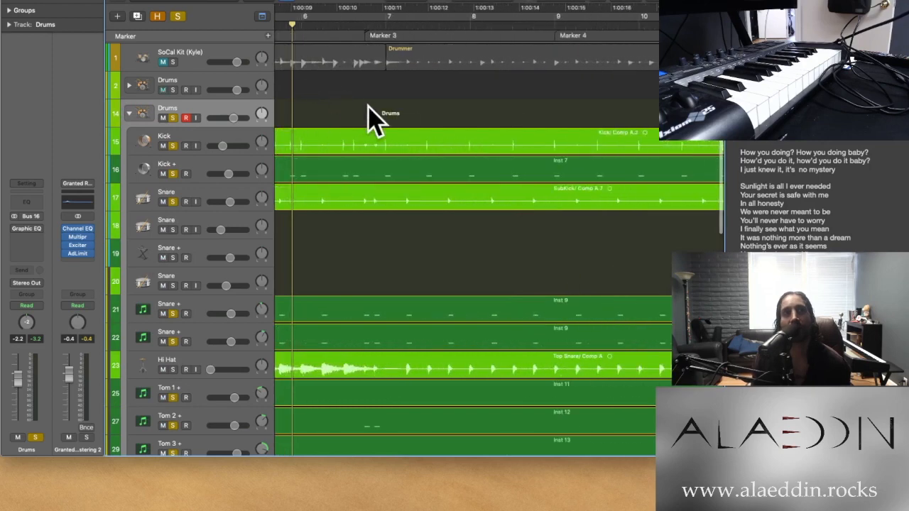
{"action": "key", "text": "super+Left"}
{"action": "key", "text": "super+Left"}
{"action": "key", "text": "super+Left"}
{"action": "key", "text": "super+Left"}
{"action": "key", "text": "super+Left"}
{"action": "key", "text": "super+Left"}
{"action": "key", "text": "super+Left"}
{"action": "key", "text": "super+Left"}
{"action": "left_click", "coordinate": [130, 114]}
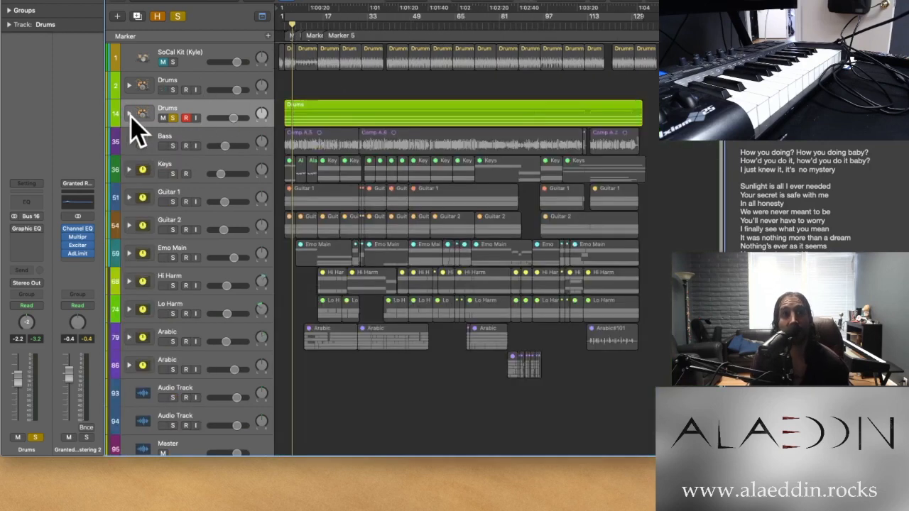
Try the Bass track soloed alongside the Drums stack, and clear both solos
{"action": "left_click", "coordinate": [175, 148]}
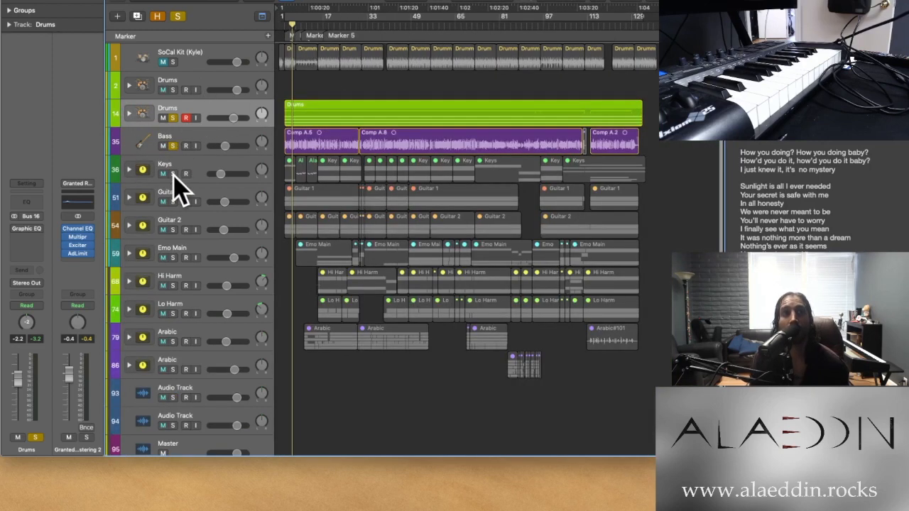
{"action": "left_click", "coordinate": [175, 183], "text": "shift"}
{"action": "left_click", "coordinate": [173, 172], "text": "shift"}
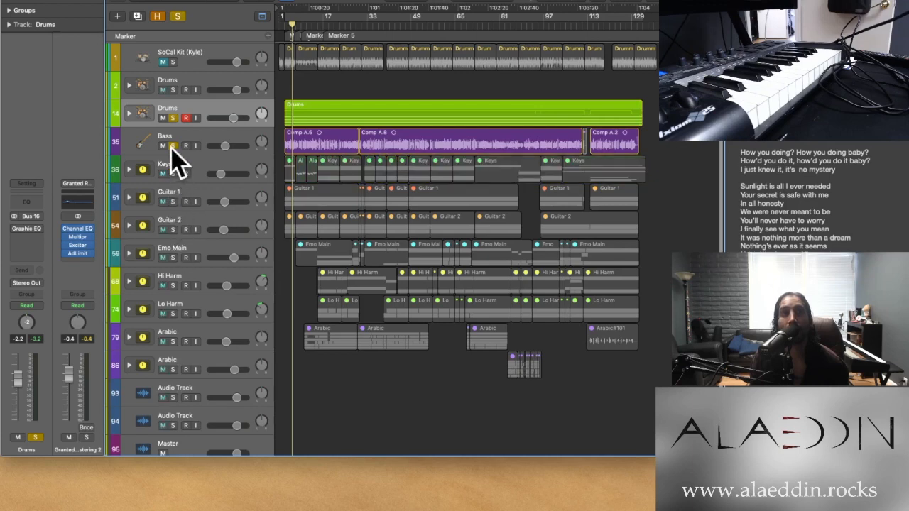
{"action": "left_click", "coordinate": [174, 142], "text": "shift"}
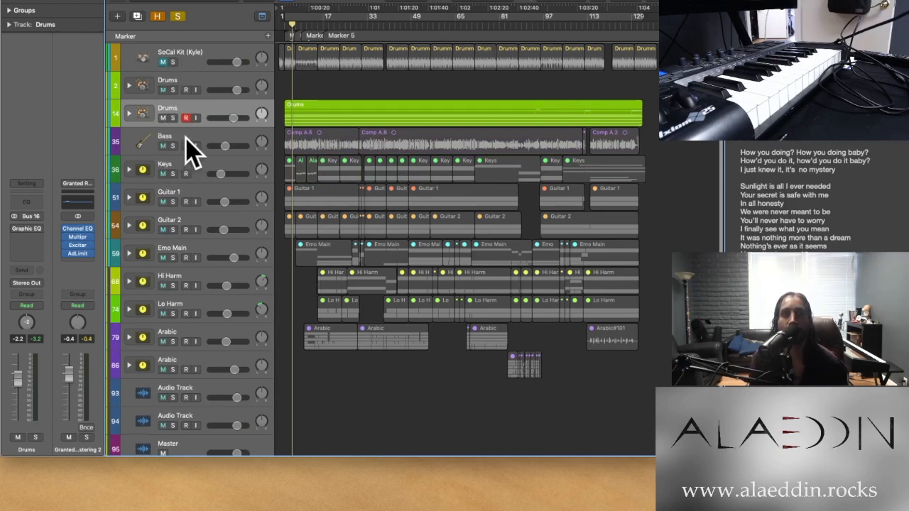
Select the Emo Main vocal stack and clear all remaining solos in the project
{"action": "scroll", "coordinate": [186, 139], "scroll_direction": "down", "scroll_amount": 1}
{"action": "left_click", "coordinate": [215, 246]}
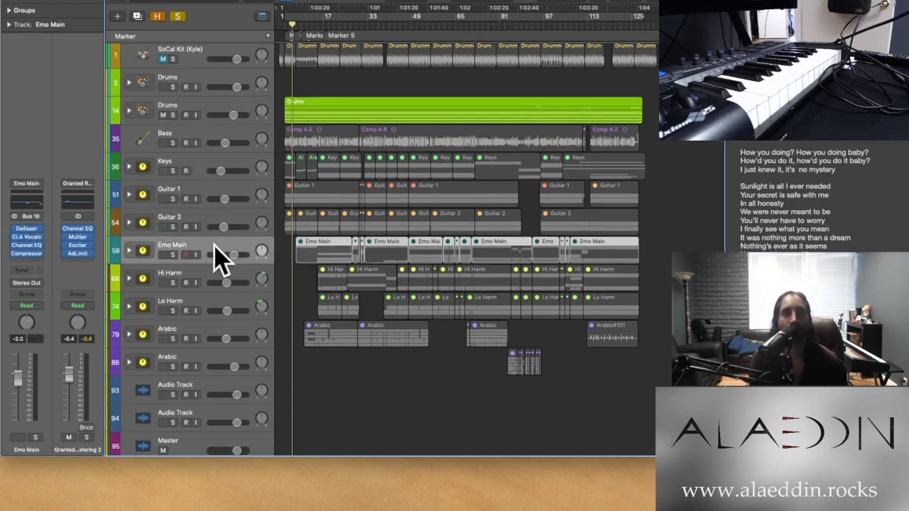
{"action": "left_click", "coordinate": [178, 15]}
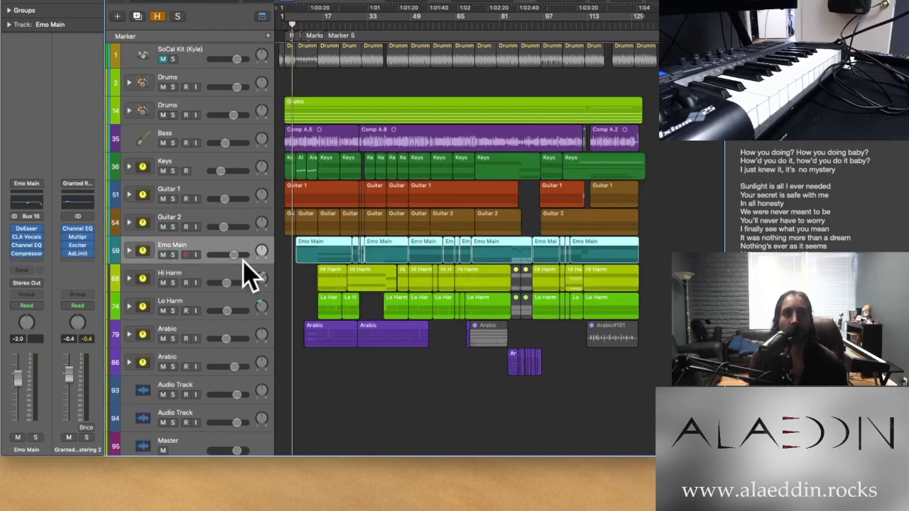
Expand the Emo Main stack and place the playhead at bar 7, where its first vocal region starts
{"action": "left_click", "coordinate": [128, 251]}
{"action": "key", "text": "super+Right"}
{"action": "key", "text": "super+Right"}
{"action": "key", "text": "super+Right"}
{"action": "key", "text": "super+Right"}
{"action": "key", "text": "super+Right"}
{"action": "key", "text": "super+Right"}
{"action": "key", "text": "super+Left"}
{"action": "scroll", "coordinate": [316, 245], "scroll_direction": "left", "scroll_amount": 10}
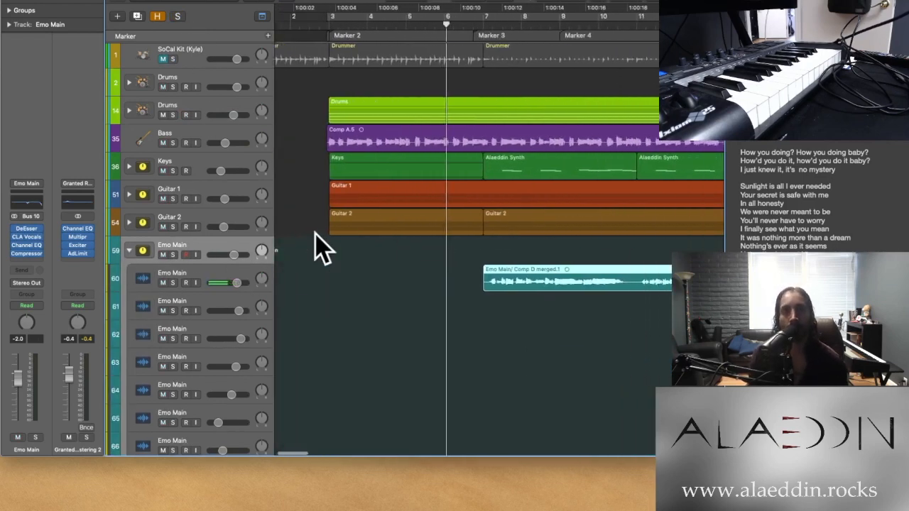
{"action": "left_click", "coordinate": [474, 27]}
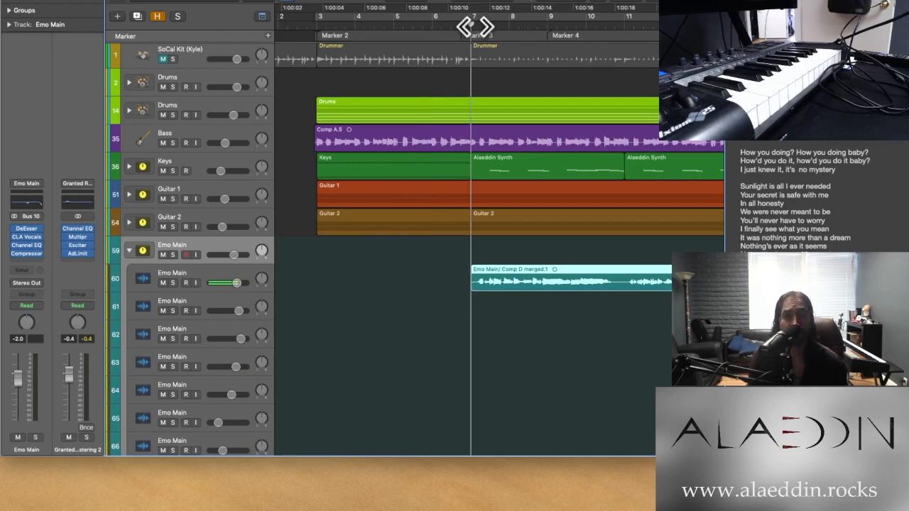
Examine how the vocal regions on the Emo Main subtracks are spread across the song
{"action": "key", "text": "super+Left"}
{"action": "key", "text": "super+Left"}
{"action": "key", "text": "super+Left"}
{"action": "key", "text": "super+Left"}
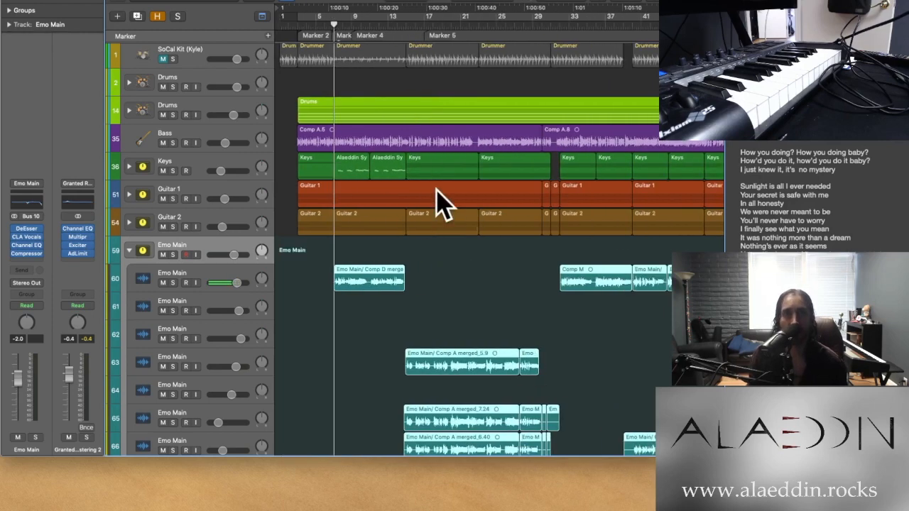
{"action": "key", "text": "super+Right"}
{"action": "key", "text": "super+Right"}
{"action": "key", "text": "super+Right"}
{"action": "key", "text": "super+Right"}
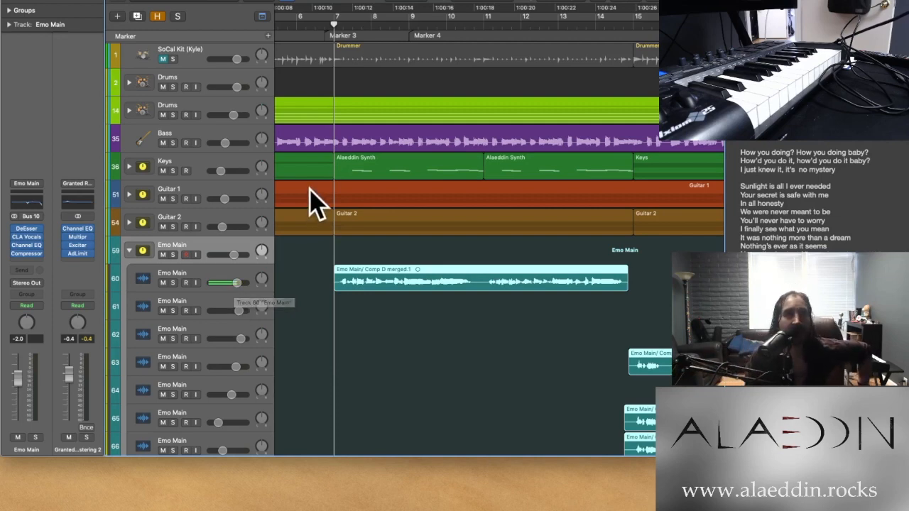
{"action": "key", "text": "super+Left"}
{"action": "key", "text": "super+Left"}
{"action": "key", "text": "super+Left"}
{"action": "key", "text": "super+Left"}
{"action": "key", "text": "super+Left"}
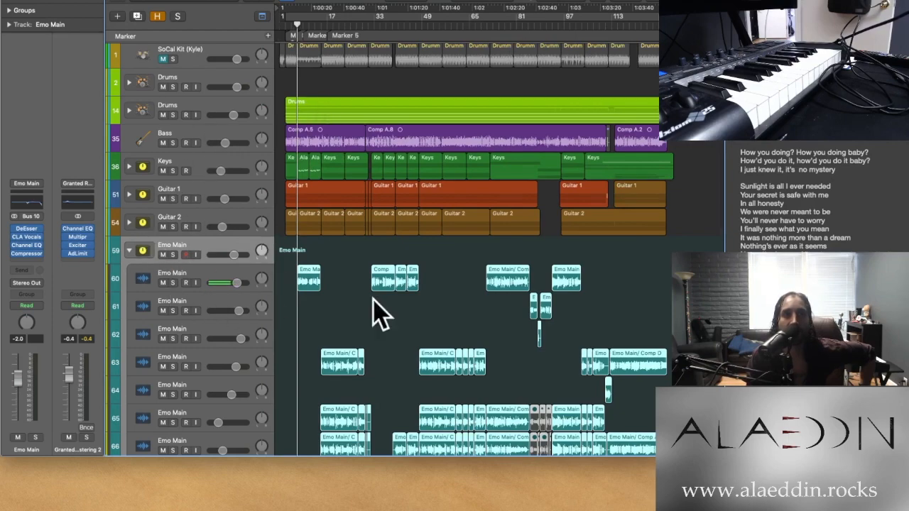
{"action": "key", "text": "super+Right"}
{"action": "key", "text": "super+Right"}
{"action": "scroll", "coordinate": [444, 306], "scroll_direction": "down", "scroll_amount": 5}
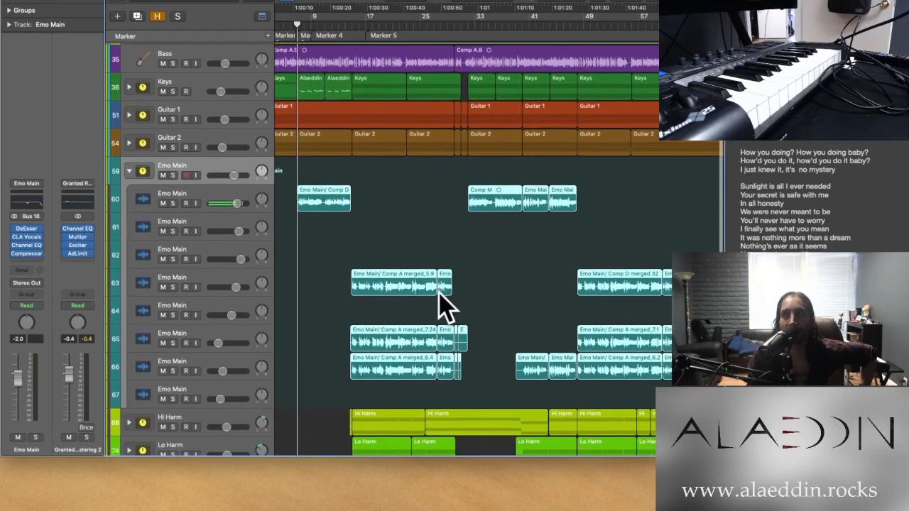
{"action": "scroll", "coordinate": [444, 306], "scroll_direction": "down", "scroll_amount": 1}
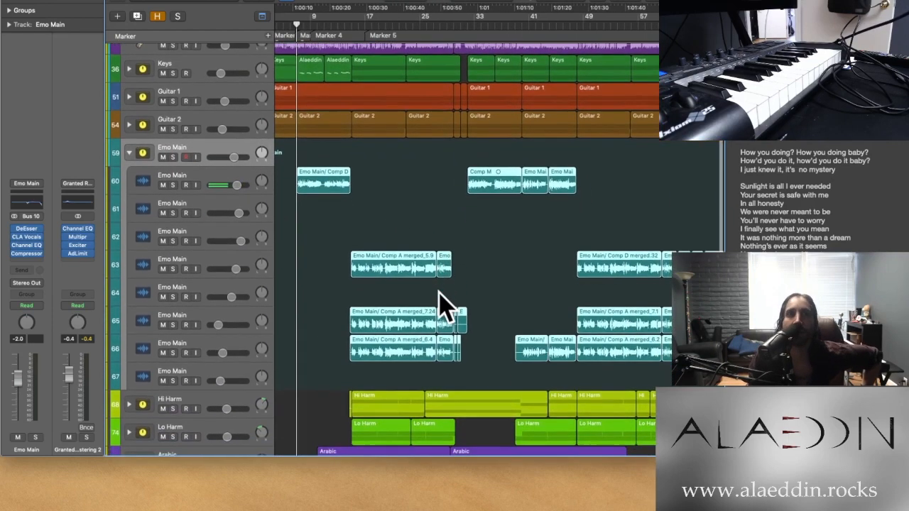
Open the first Emo Main vocal region at bar 7 in the track editor and inspect its Flex Pitch notes
{"action": "left_click", "coordinate": [231, 187]}
{"action": "double_click", "coordinate": [325, 177]}
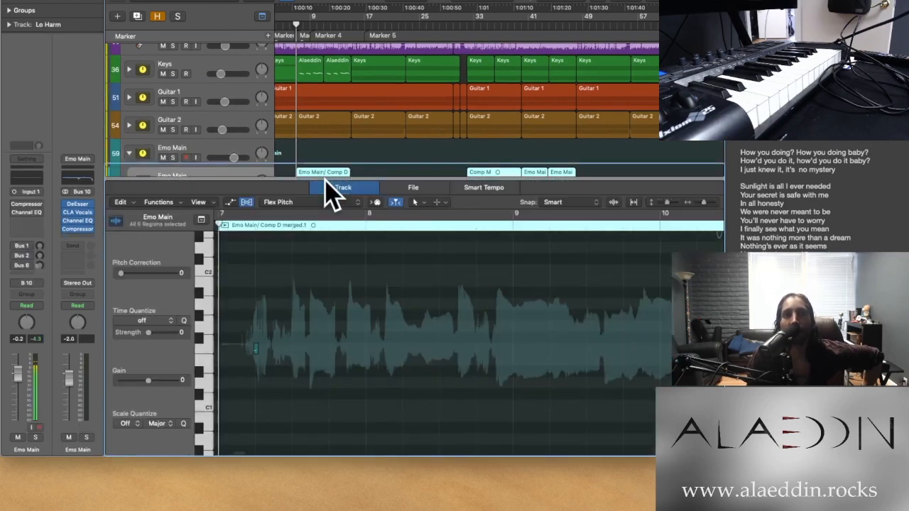
{"action": "key", "text": "z"}
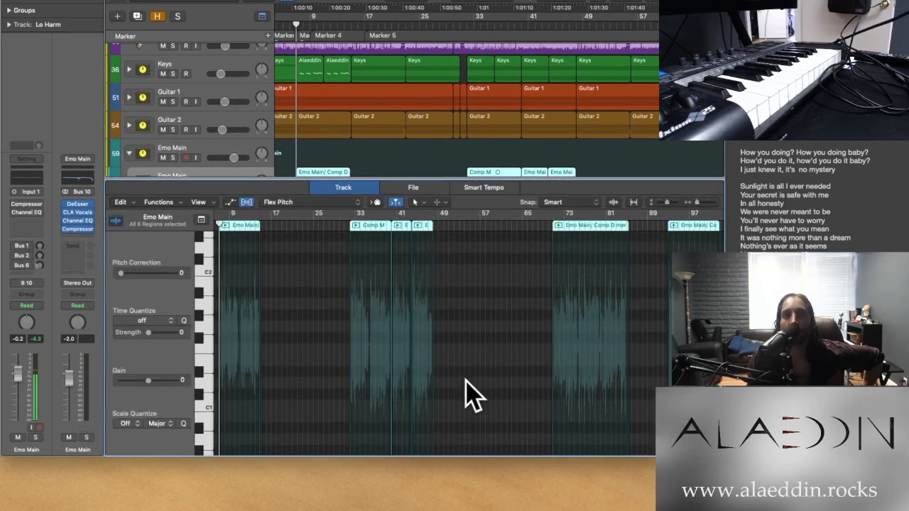
{"action": "key", "text": "super+Right"}
{"action": "key", "text": "super+Right"}
{"action": "key", "text": "super+Right"}
{"action": "key", "text": "super+Right"}
{"action": "key", "text": "super+Right"}
{"action": "key", "text": "super+Right"}
{"action": "scroll", "coordinate": [466, 391], "scroll_direction": "up", "scroll_amount": 4}
{"action": "scroll", "coordinate": [466, 391], "scroll_direction": "left", "scroll_amount": 3}
{"action": "scroll", "coordinate": [466, 391], "scroll_direction": "right", "scroll_amount": 1}
{"action": "scroll", "coordinate": [469, 393], "scroll_direction": "right", "scroll_amount": 6}
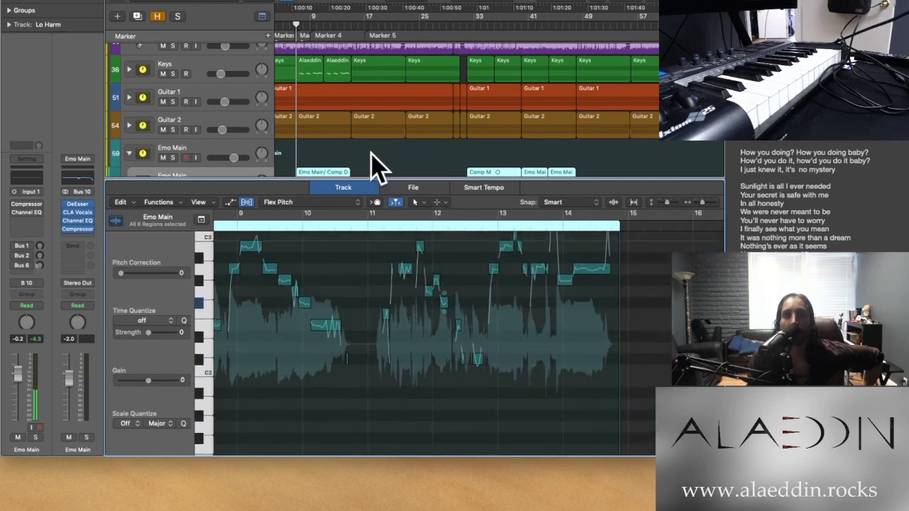
Select only the Emo Main vocal region at bar 7 and reset all of its Flex Pitch edits
{"action": "left_click", "coordinate": [327, 173]}
{"action": "scroll", "coordinate": [352, 341], "scroll_direction": "up", "scroll_amount": 3}
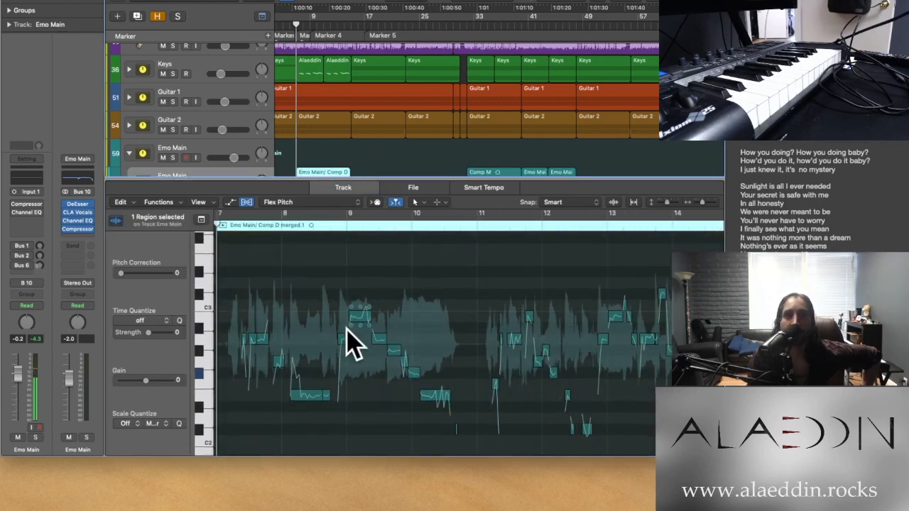
{"action": "scroll", "coordinate": [353, 345], "scroll_direction": "left", "scroll_amount": 2}
{"action": "scroll", "coordinate": [353, 345], "scroll_direction": "down", "scroll_amount": 1}
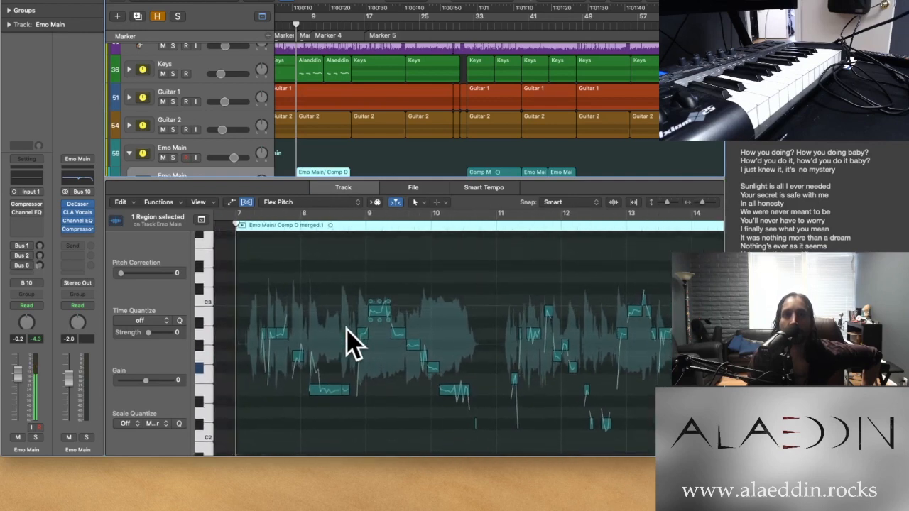
{"action": "scroll", "coordinate": [353, 345], "scroll_direction": "right", "scroll_amount": 3}
{"action": "scroll", "coordinate": [353, 345], "scroll_direction": "down", "scroll_amount": 1}
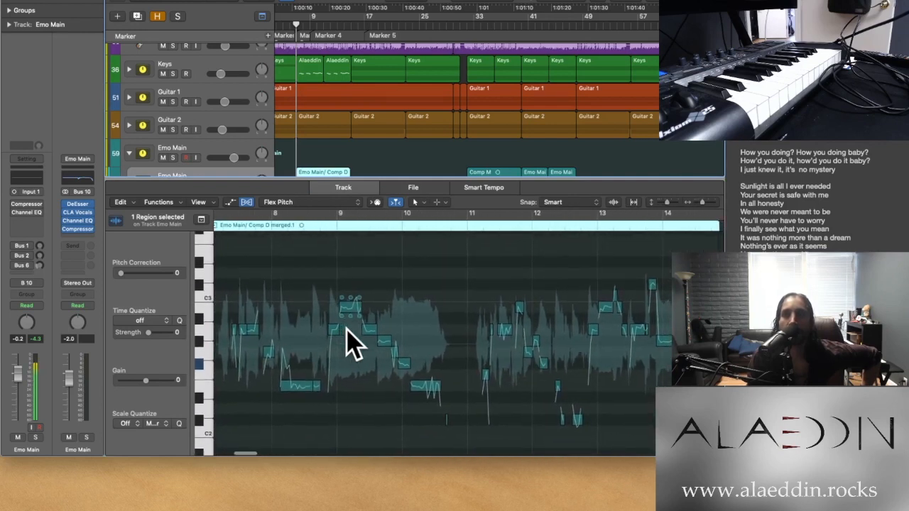
{"action": "right_click", "coordinate": [343, 241]}
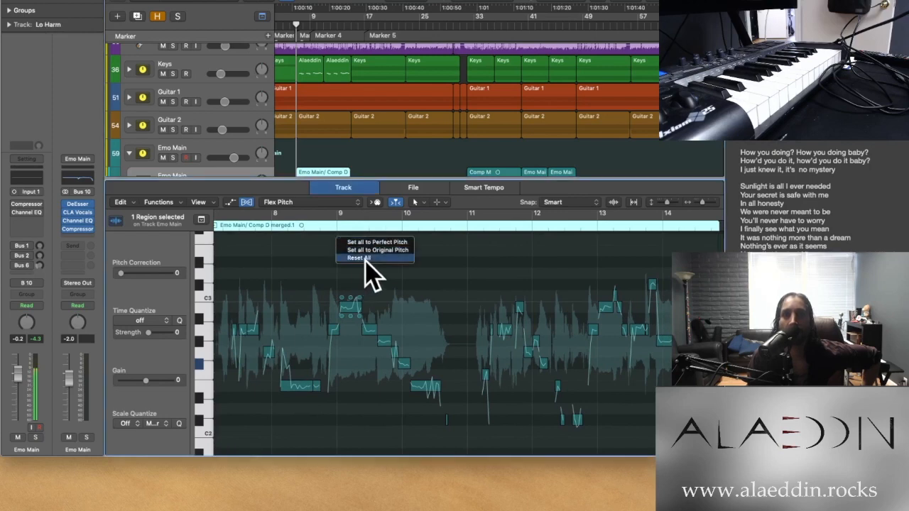
{"action": "left_click", "coordinate": [366, 258]}
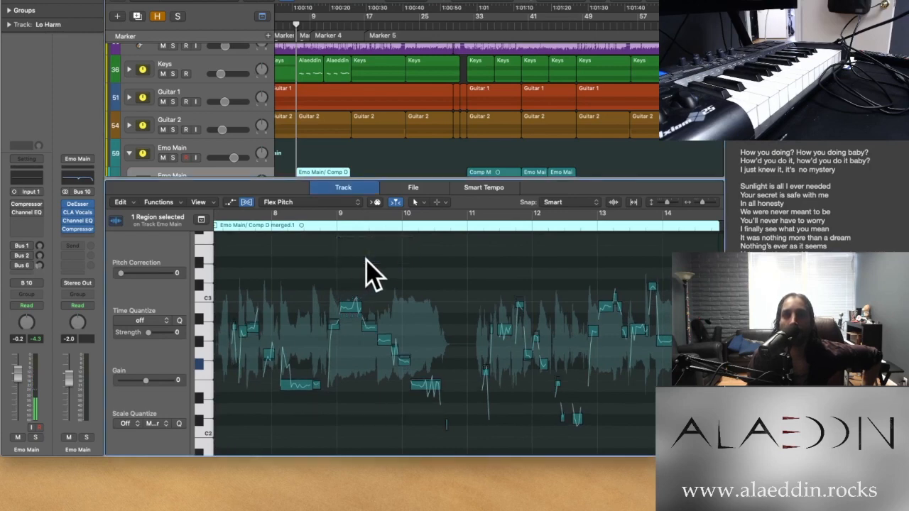
Bypass the DeEsser, CLA Vocals, Channel EQ and Compressor plug-ins on the Emo Main stack
{"action": "scroll", "coordinate": [245, 293], "scroll_direction": "left", "scroll_amount": 3}
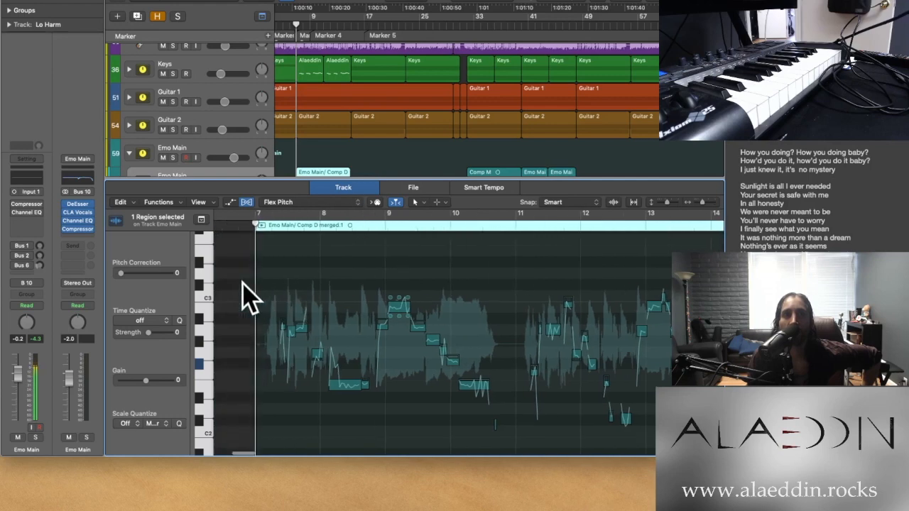
{"action": "key", "text": "space"}
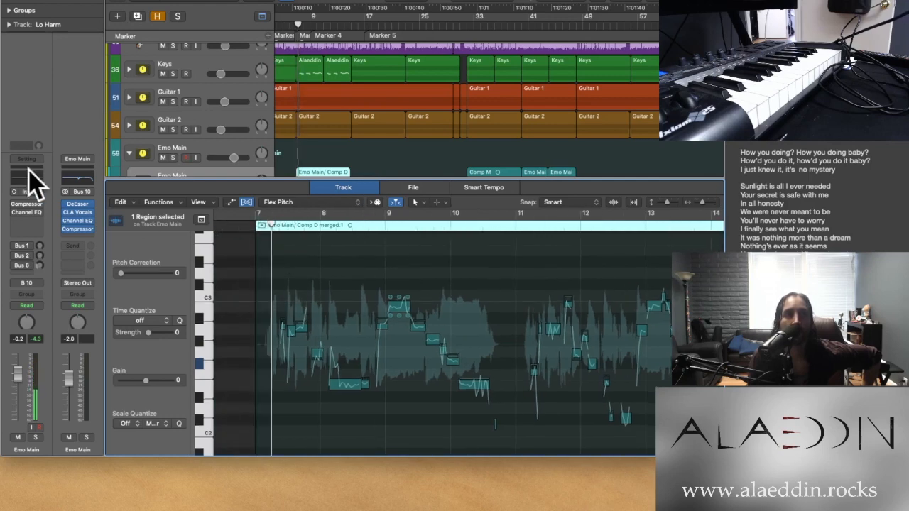
{"action": "left_click", "coordinate": [199, 142]}
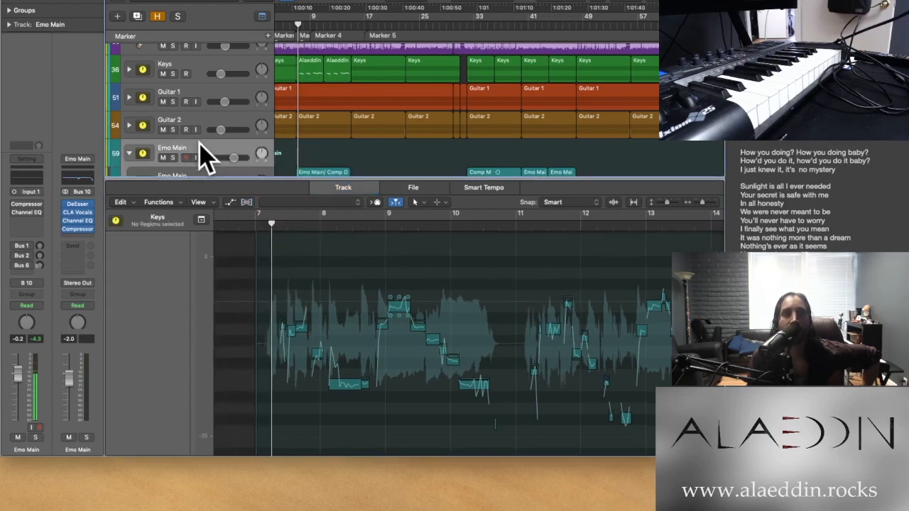
{"action": "left_click_drag", "start_coordinate": [15, 229], "coordinate": [15, 244]}
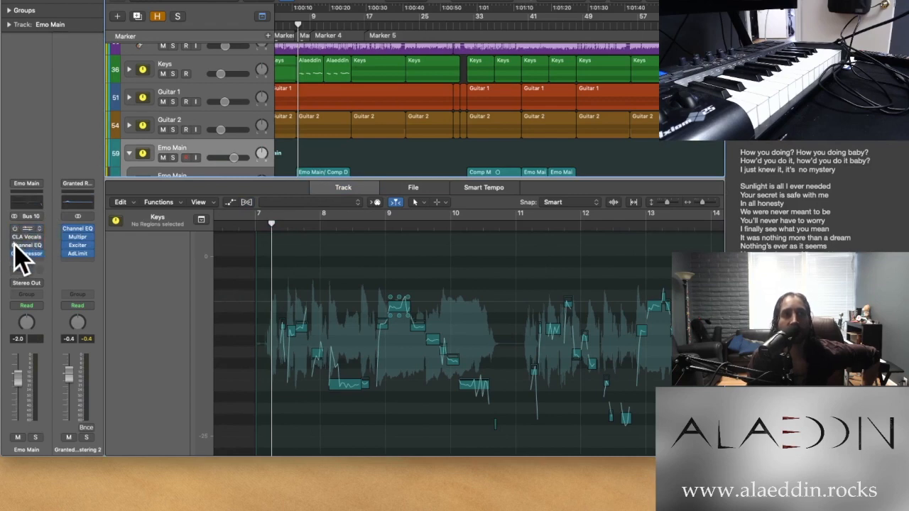
{"action": "scroll", "coordinate": [156, 138], "scroll_direction": "down", "scroll_amount": 2}
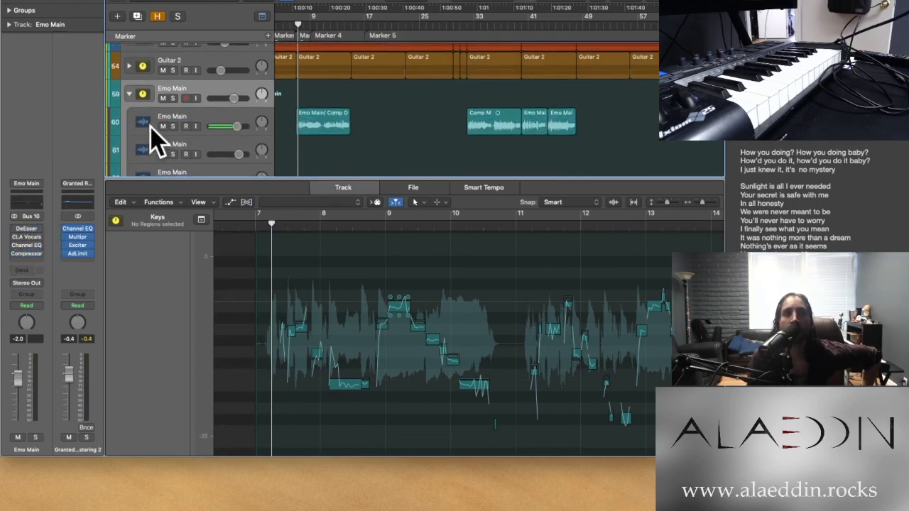
Play the first Emo Main vocal region with the Emo Main stack soloed, following its Flex Pitch notes to the region's end
{"action": "left_click", "coordinate": [222, 127]}
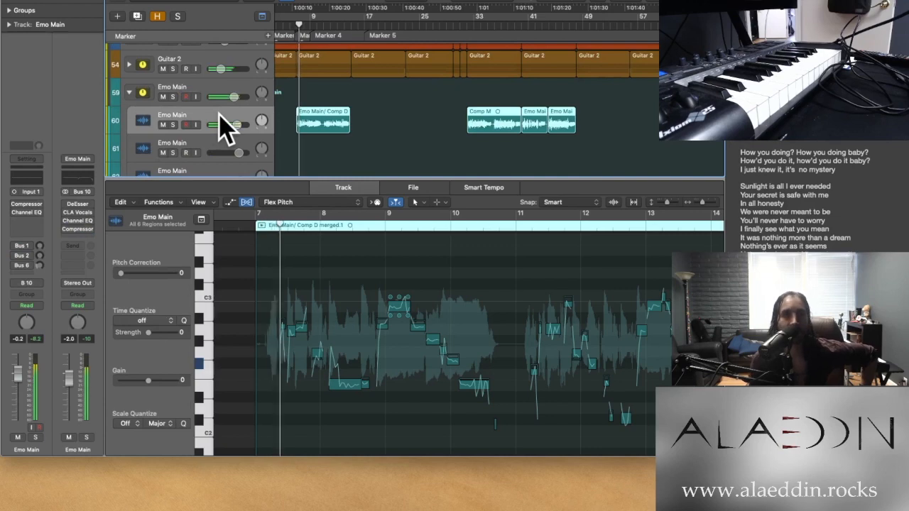
{"action": "key", "text": "s"}
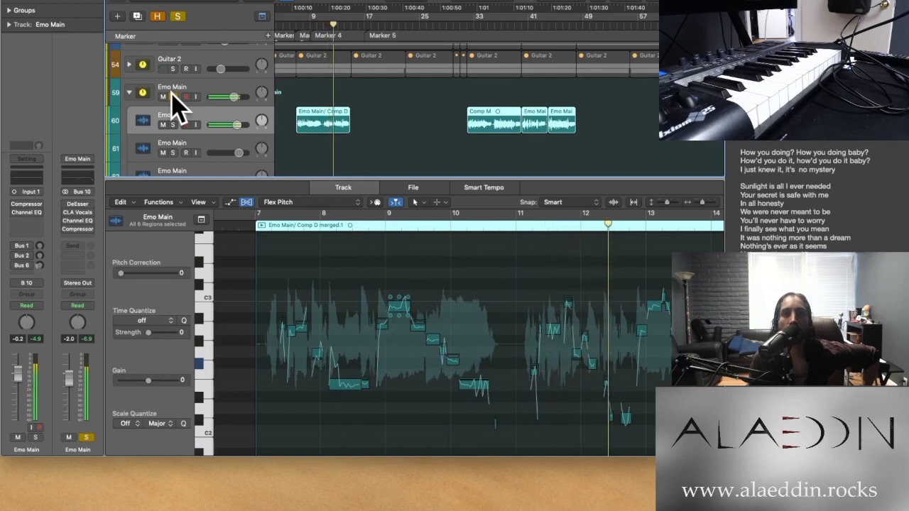
{"action": "scroll", "coordinate": [411, 358], "scroll_direction": "right", "scroll_amount": 10}
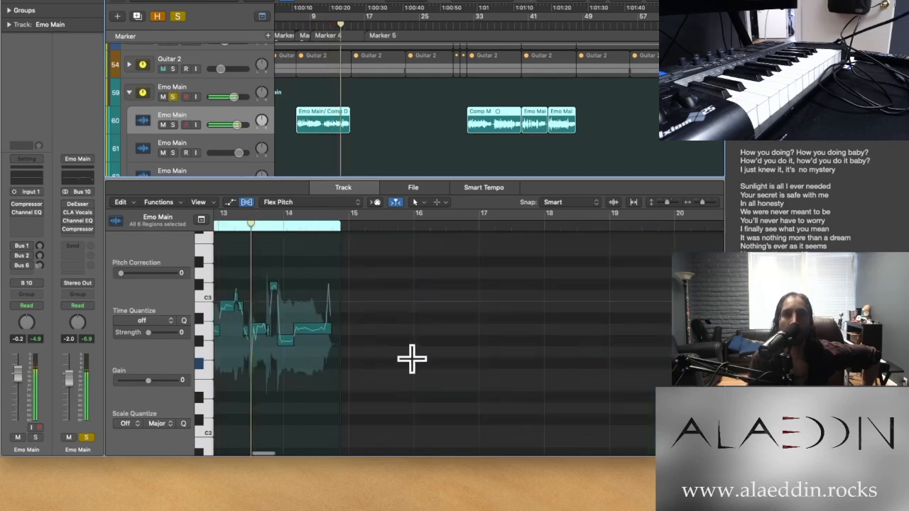
{"action": "scroll", "coordinate": [412, 354], "scroll_direction": "left", "scroll_amount": 3}
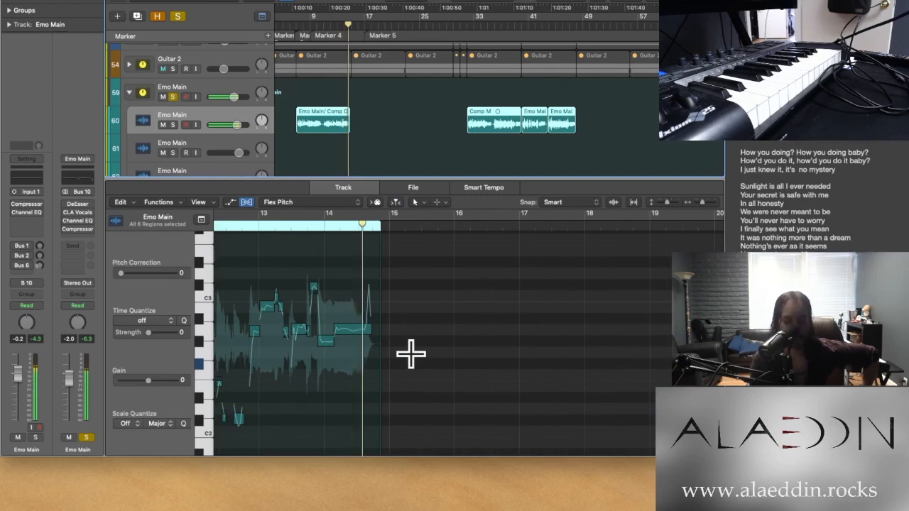
{"action": "scroll", "coordinate": [536, 393], "scroll_direction": "left", "scroll_amount": 8}
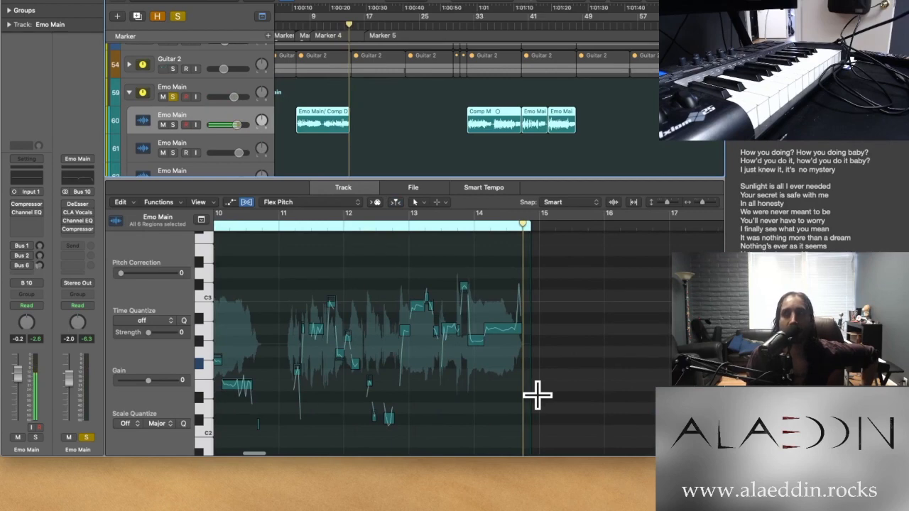
{"action": "scroll", "coordinate": [469, 387], "scroll_direction": "down", "scroll_amount": 5}
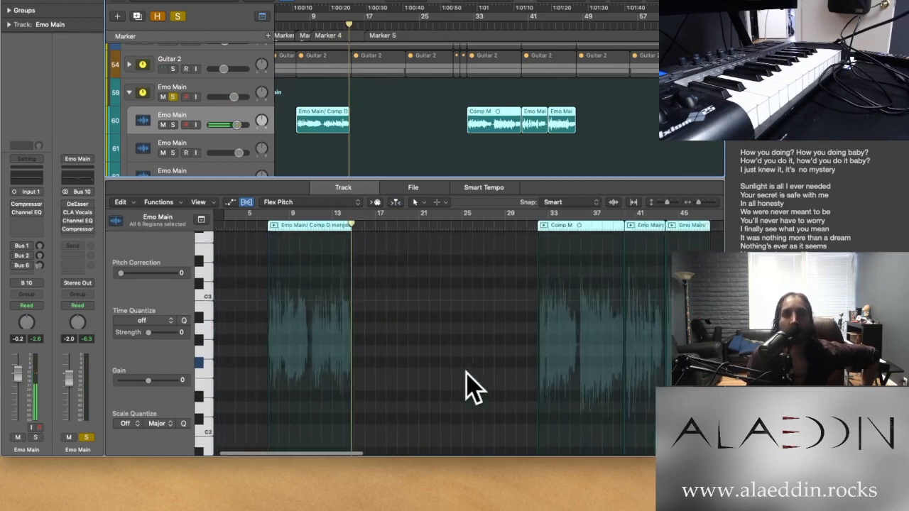
{"action": "scroll", "coordinate": [469, 387], "scroll_direction": "up", "scroll_amount": 5}
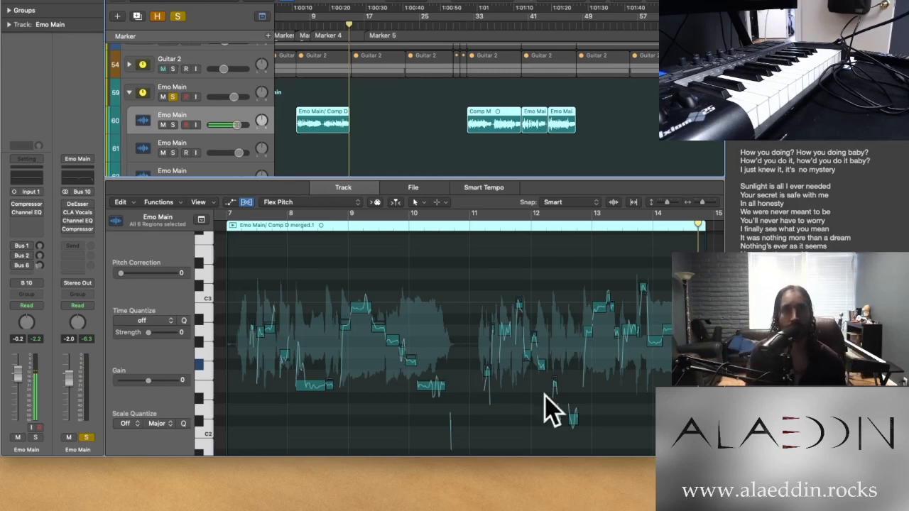
Replay the opening of the soloed, unprocessed Emo Main vocal from bar 7 and stop playback
{"action": "left_click", "coordinate": [248, 226]}
{"action": "key", "text": "space"}
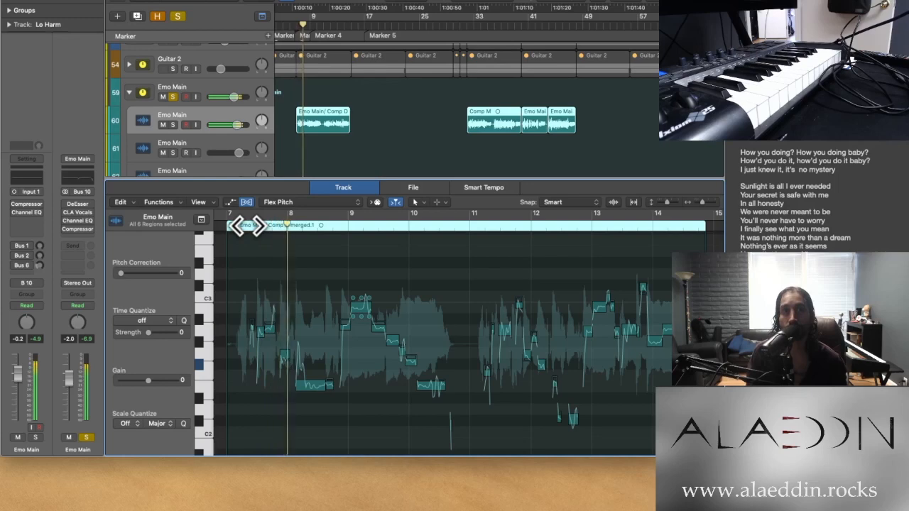
{"action": "key", "text": "space"}
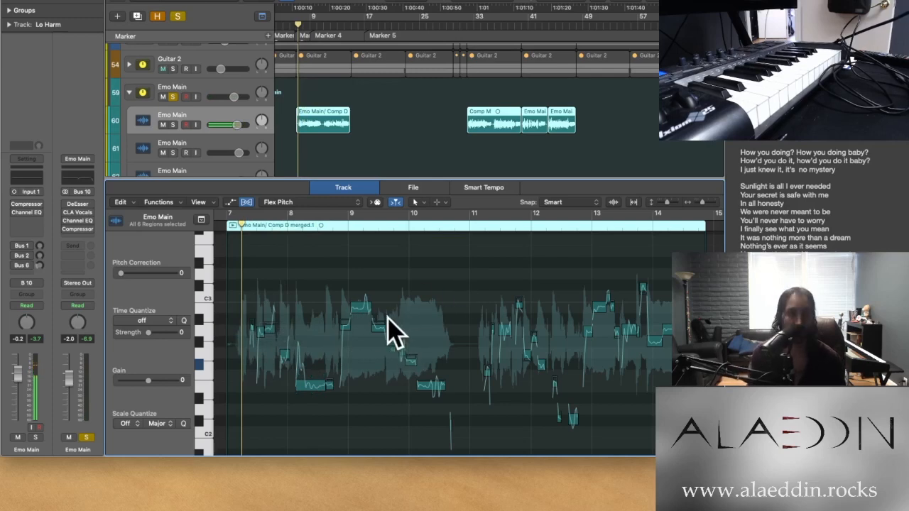
Set all Flex Pitch notes of the Emo Main region at bar 7 to Perfect Pitch and play the tuned vocal
{"action": "scroll", "coordinate": [392, 344], "scroll_direction": "up", "scroll_amount": 5}
{"action": "scroll", "coordinate": [415, 246], "scroll_direction": "down", "scroll_amount": 10}
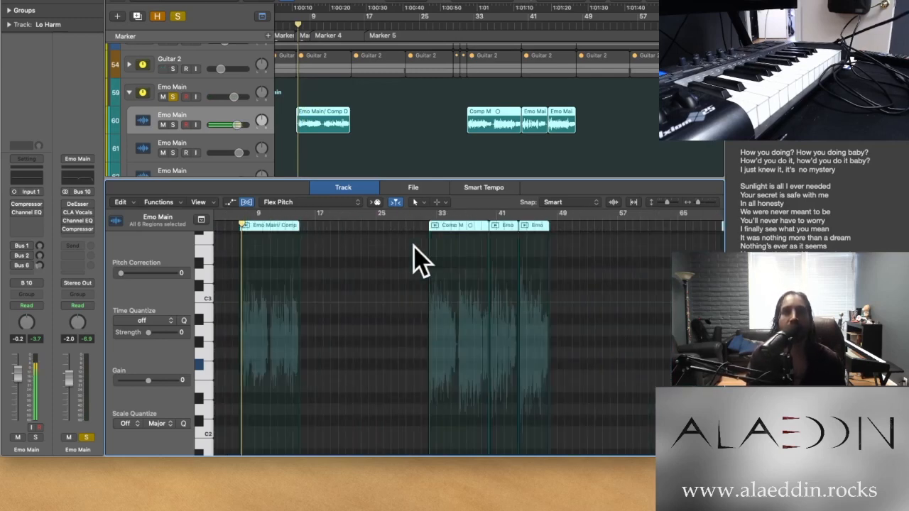
{"action": "scroll", "coordinate": [320, 280], "scroll_direction": "up", "scroll_amount": 10}
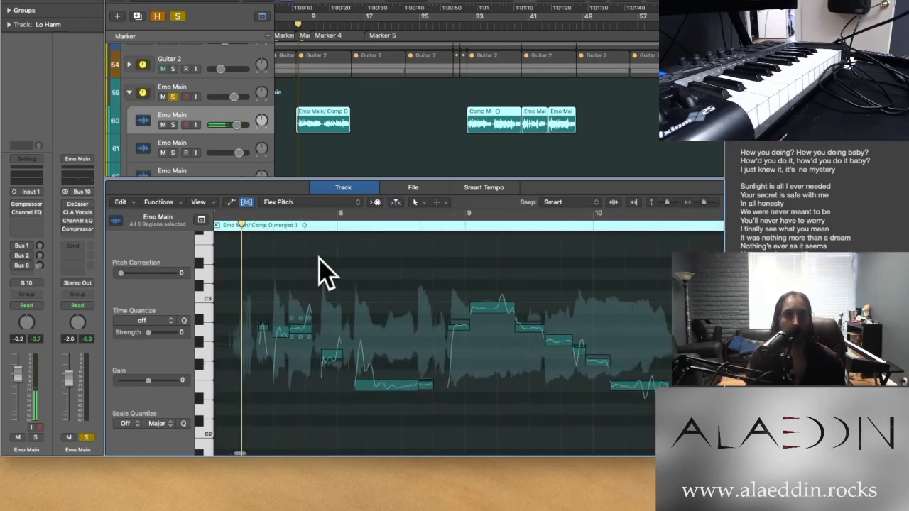
{"action": "right_click", "coordinate": [319, 259]}
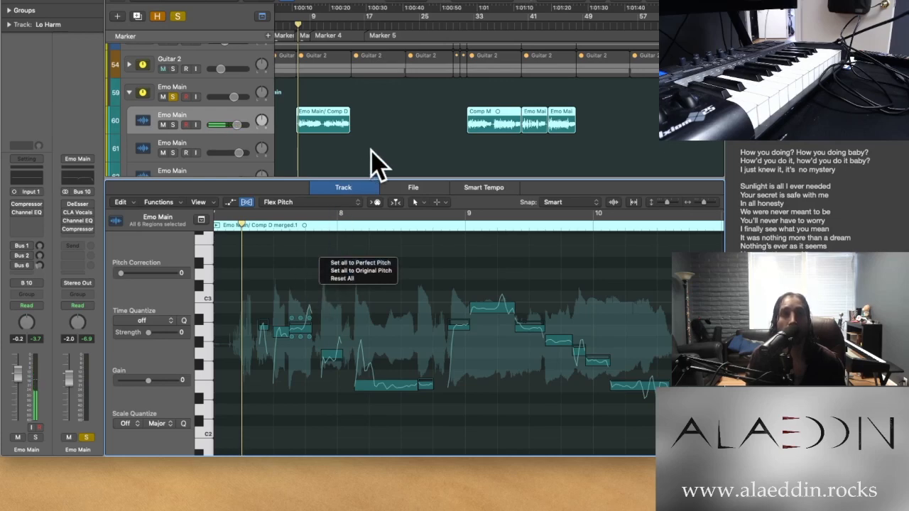
{"action": "left_click", "coordinate": [357, 139]}
{"action": "left_click", "coordinate": [384, 112]}
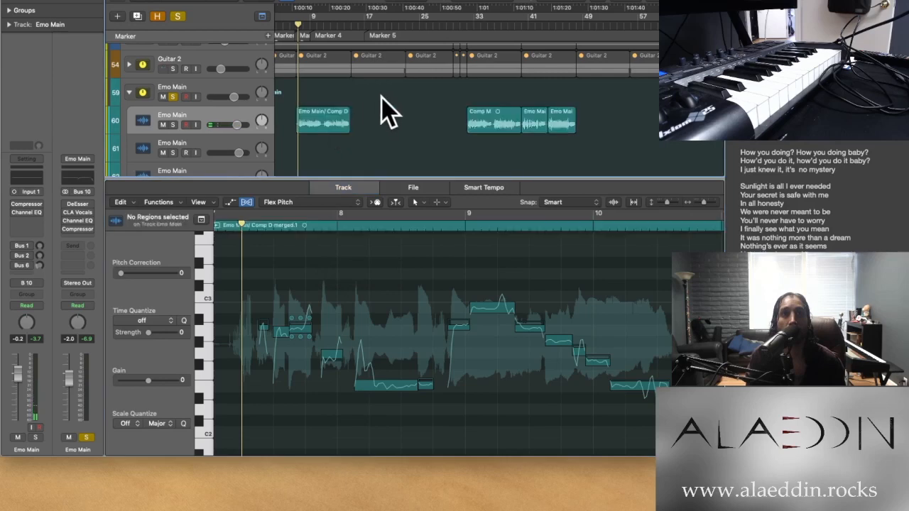
{"action": "left_click", "coordinate": [323, 127]}
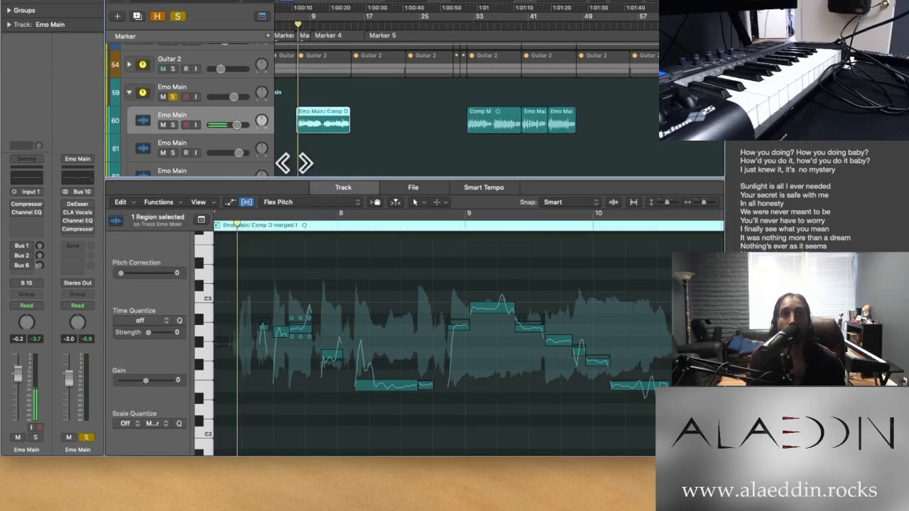
{"action": "right_click", "coordinate": [363, 271]}
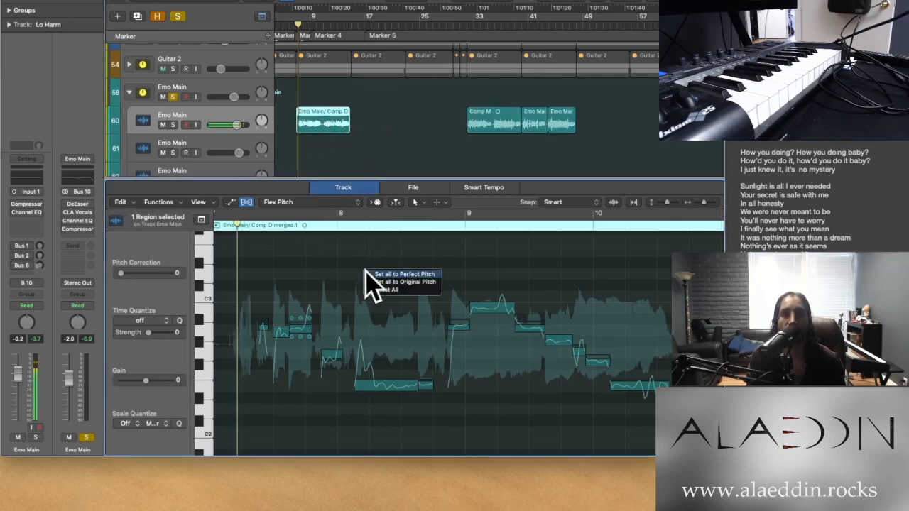
{"action": "left_click", "coordinate": [366, 274]}
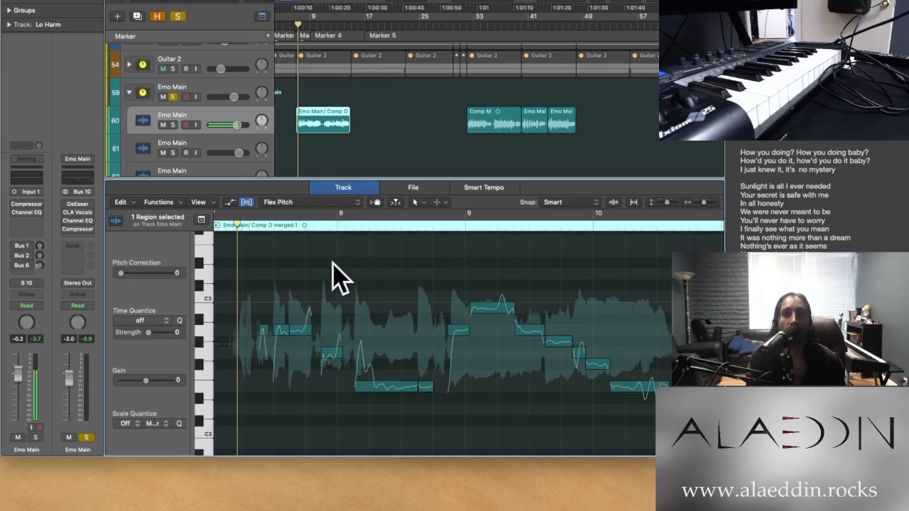
{"action": "key", "text": "space"}
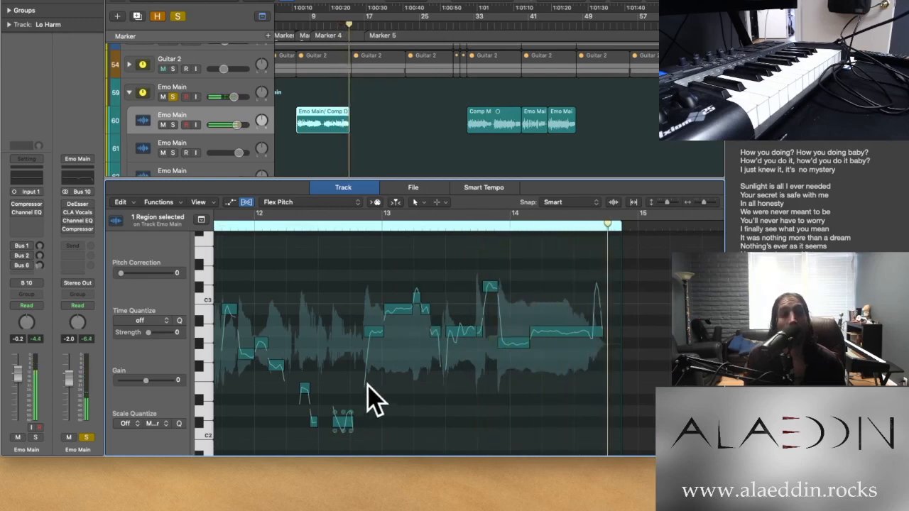
Set the fine pitch of the Emo Main Flex Pitch note just before bar 8 to 33 and play the phrase from bar 7, beat 3
{"action": "scroll", "coordinate": [367, 384], "scroll_direction": "left", "scroll_amount": 6}
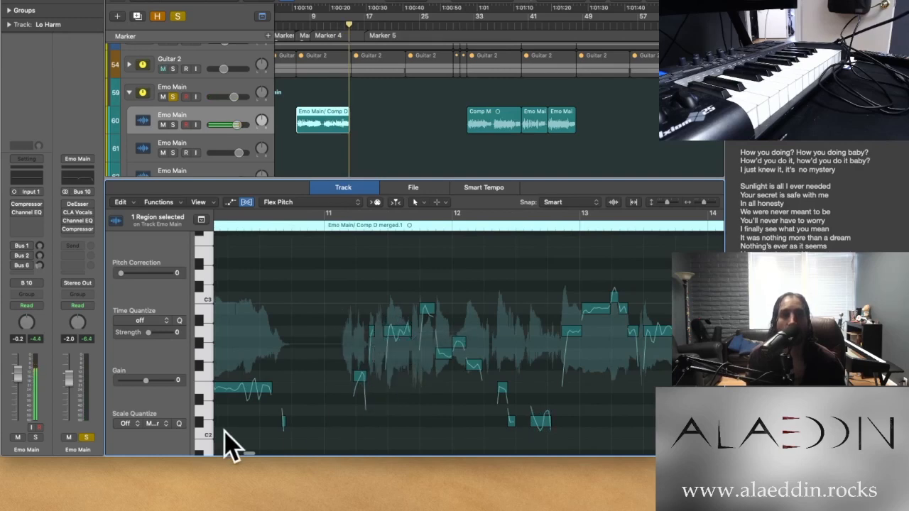
{"action": "scroll", "coordinate": [235, 444], "scroll_direction": "left", "scroll_amount": 5}
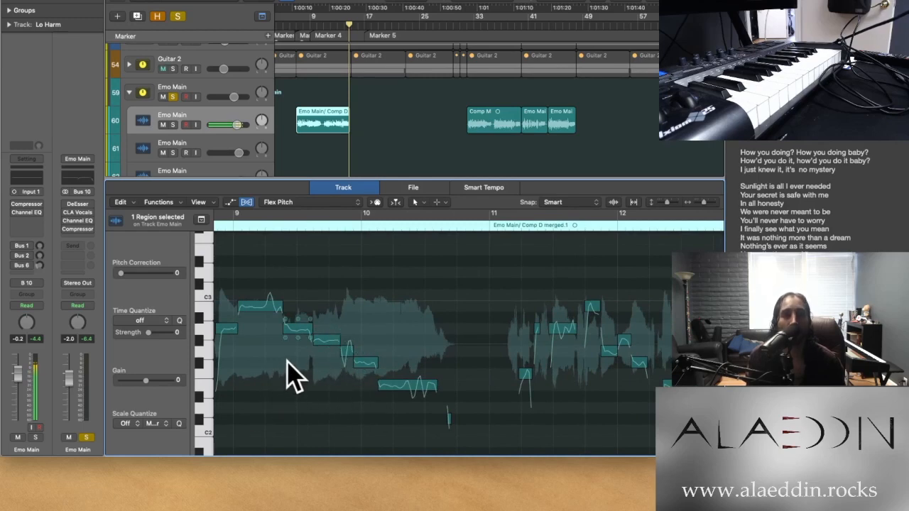
{"action": "scroll", "coordinate": [301, 353], "scroll_direction": "left", "scroll_amount": 5}
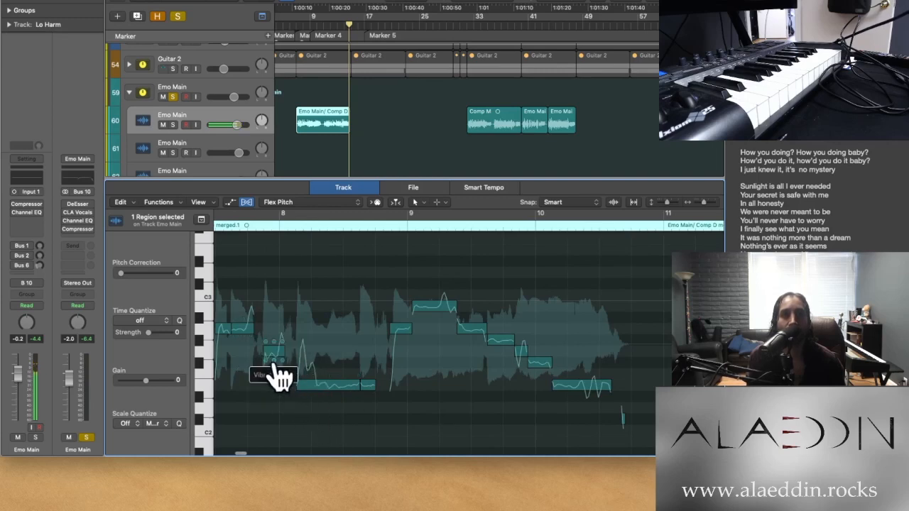
{"action": "key", "text": "super+Right"}
{"action": "key", "text": "super+Right"}
{"action": "key", "text": "super+Right"}
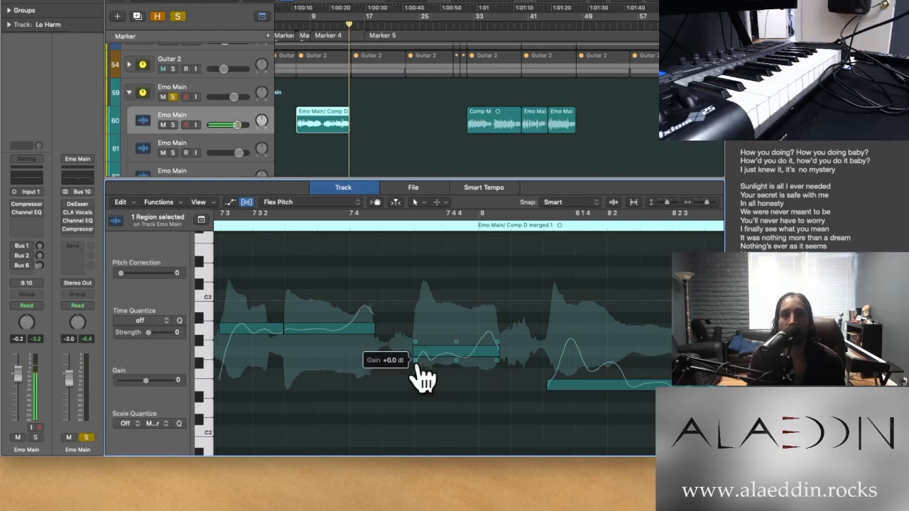
{"action": "left_click", "coordinate": [457, 348]}
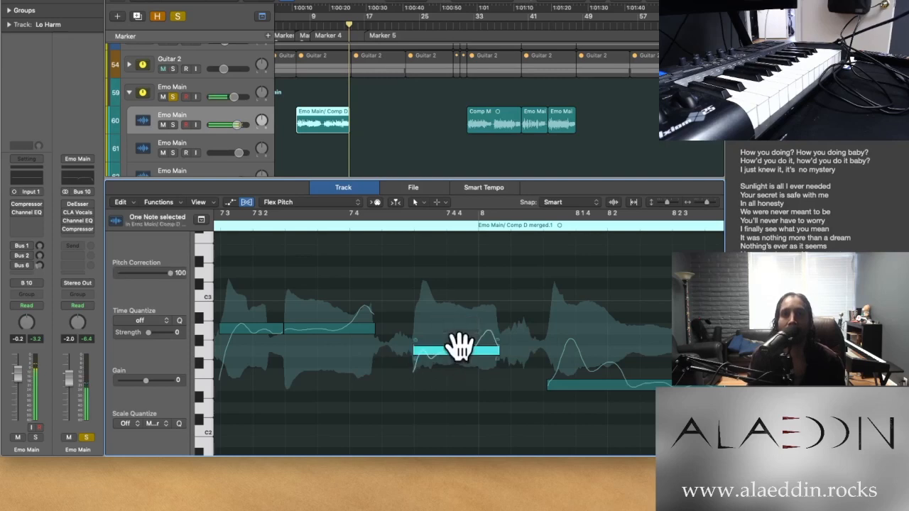
{"action": "left_click_drag", "start_coordinate": [461, 344], "coordinate": [457, 282]}
{"action": "left_click", "coordinate": [443, 380]}
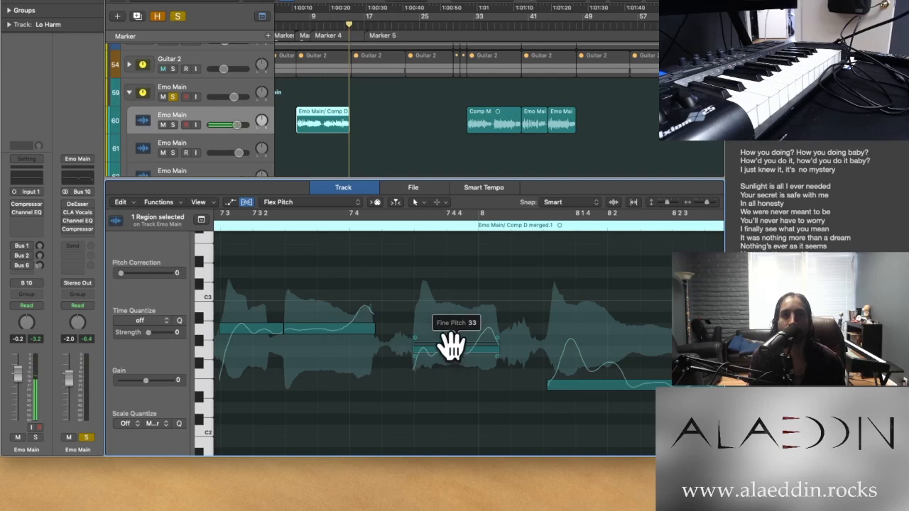
{"action": "left_click", "coordinate": [237, 226]}
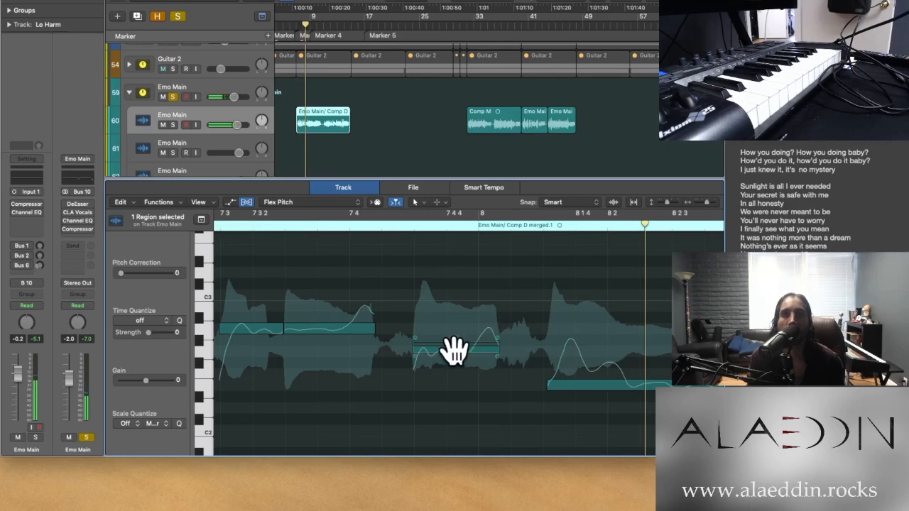
Lower the Flex Pitch note just before bar 8 by one semitone and play the soloed phrase from around bar 7, beat 3
{"action": "left_click_drag", "start_coordinate": [451, 352], "coordinate": [453, 363]}
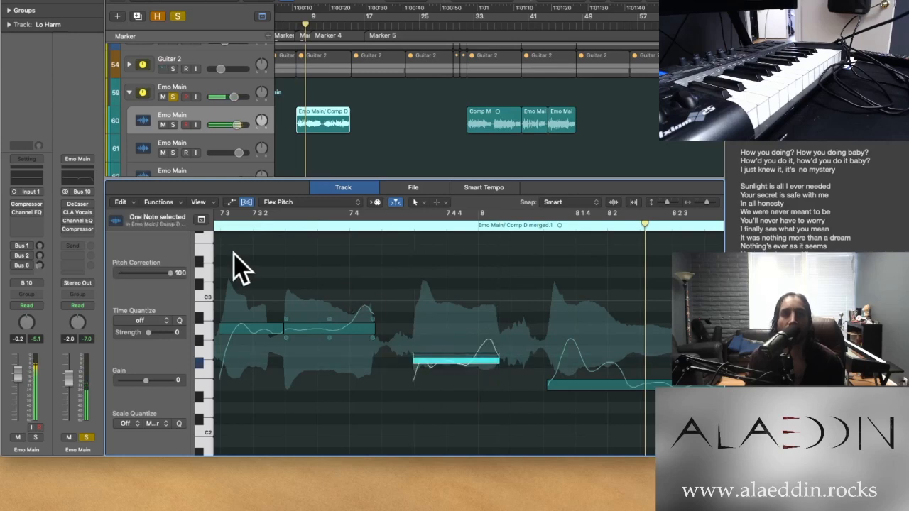
{"action": "left_click", "coordinate": [222, 225]}
{"action": "scroll", "coordinate": [222, 225], "scroll_direction": "left", "scroll_amount": 3}
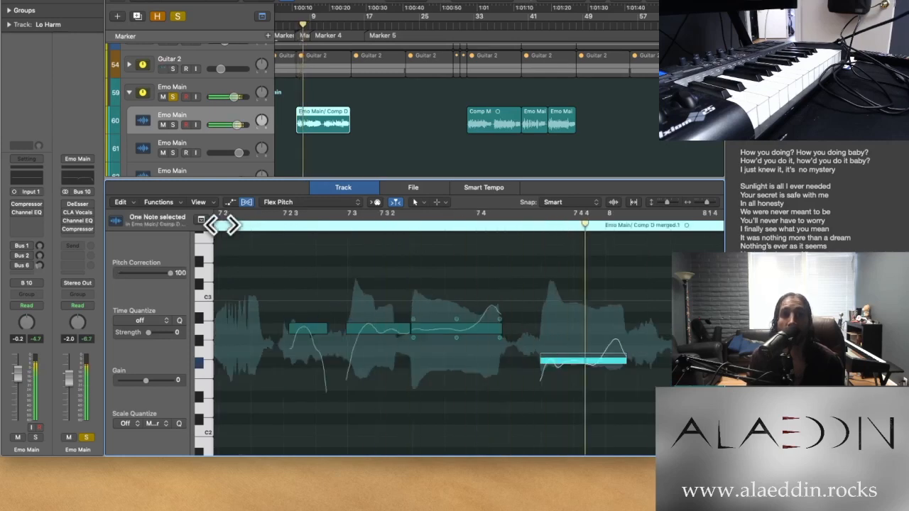
{"action": "scroll", "coordinate": [223, 225], "scroll_direction": "right", "scroll_amount": 3}
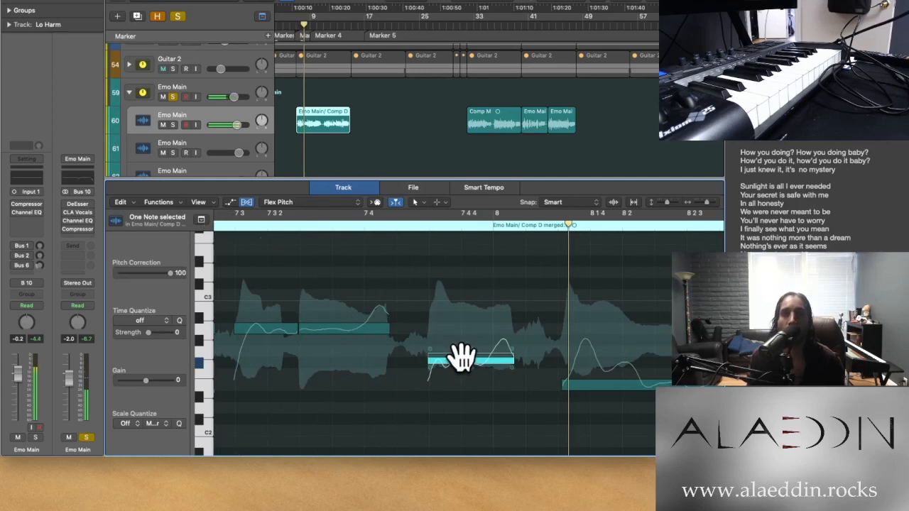
Raise the note just before bar 8 back up one semitone and replay the soloed phrase
{"action": "left_click_drag", "start_coordinate": [460, 359], "coordinate": [460, 347]}
{"action": "left_click", "coordinate": [234, 225]}
{"action": "key", "text": "space"}
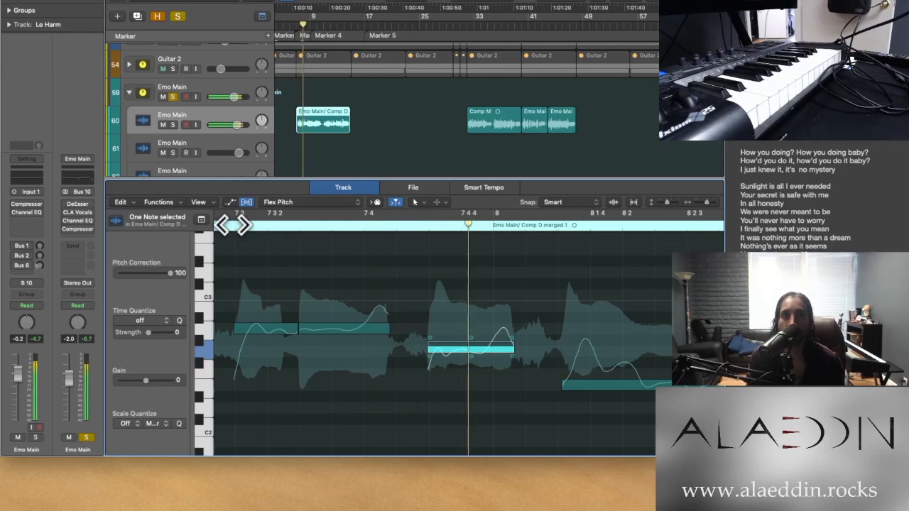
{"action": "key", "text": "space"}
Unsolo the Emo Main stack, re-enable its DeEsser, CLA Vocals, Channel EQ and Compressor plug-ins, and play the bar 7 phrase in the full mix
{"action": "left_click", "coordinate": [173, 96]}
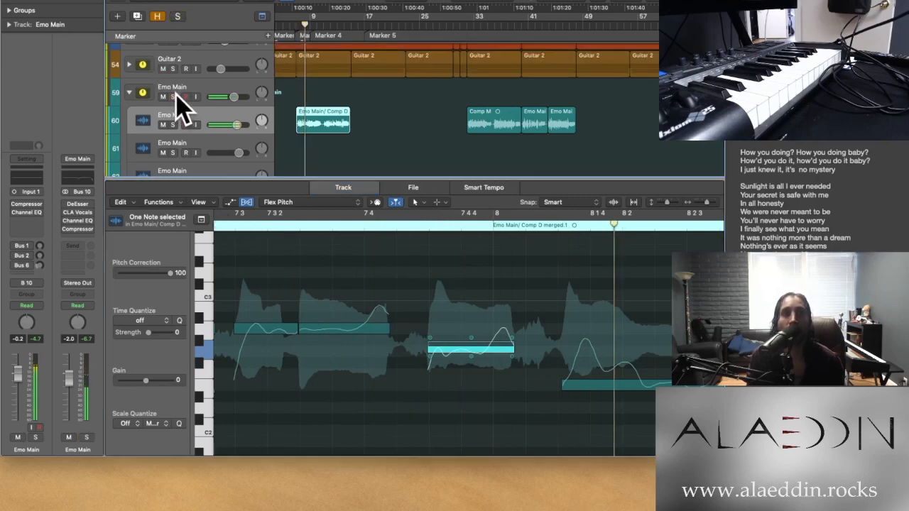
{"action": "left_click", "coordinate": [230, 96]}
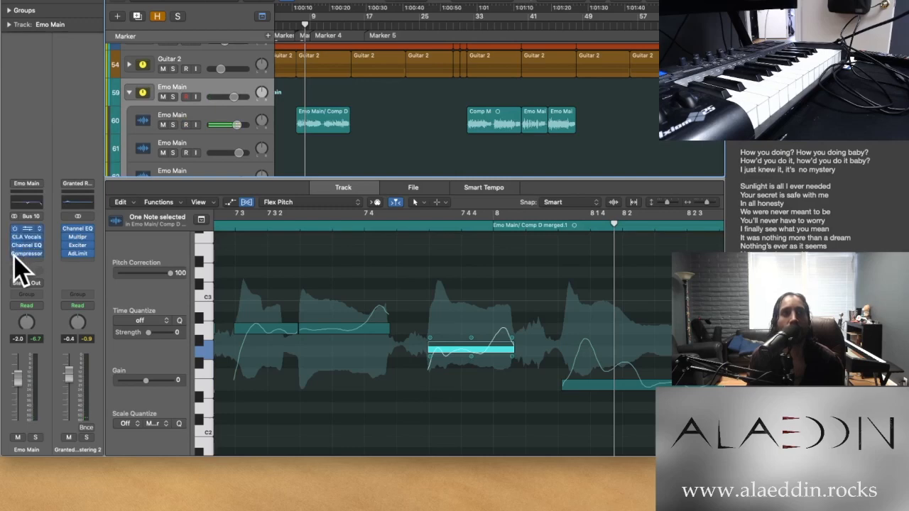
{"action": "scroll", "coordinate": [287, 258], "scroll_direction": "left", "scroll_amount": 5}
{"action": "left_click", "coordinate": [252, 223]}
{"action": "key", "text": "space"}
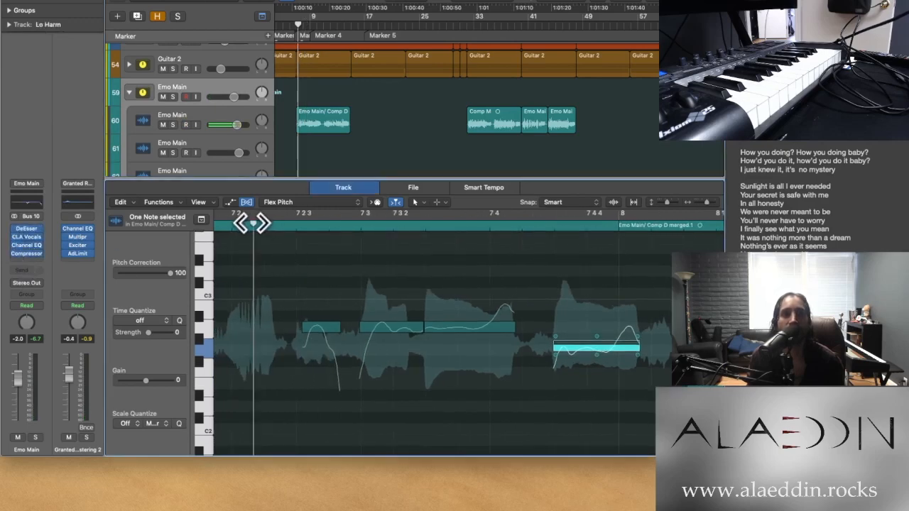
{"action": "key", "text": "space"}
{"action": "scroll", "coordinate": [394, 345], "scroll_direction": "left", "scroll_amount": 10}
{"action": "left_click", "coordinate": [236, 230]}
{"action": "key", "text": "space"}
Lower the Flex Pitch note just before bar 8 by one semitone and replay the phrase from bar 7, beat 2 in the full mix
{"action": "left_click_drag", "start_coordinate": [497, 347], "coordinate": [491, 369]}
{"action": "scroll", "coordinate": [437, 260], "scroll_direction": "left", "scroll_amount": 6}
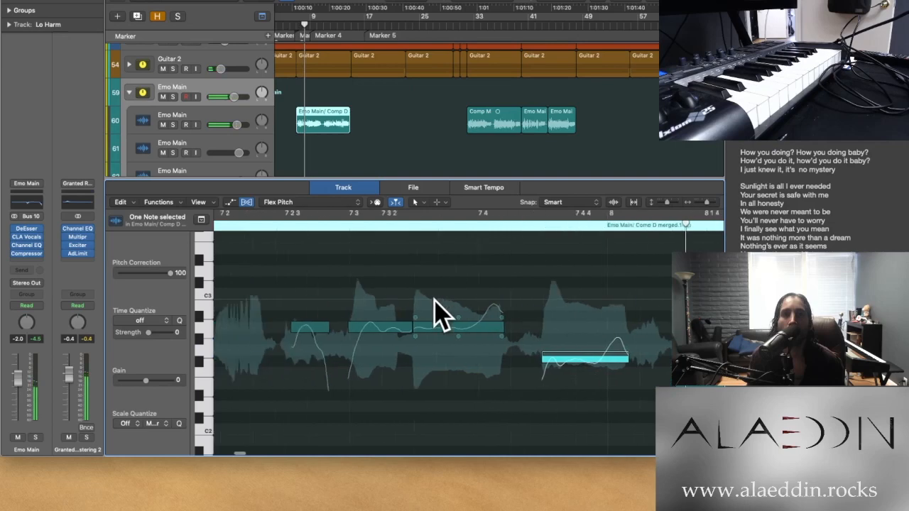
{"action": "left_click", "coordinate": [311, 225]}
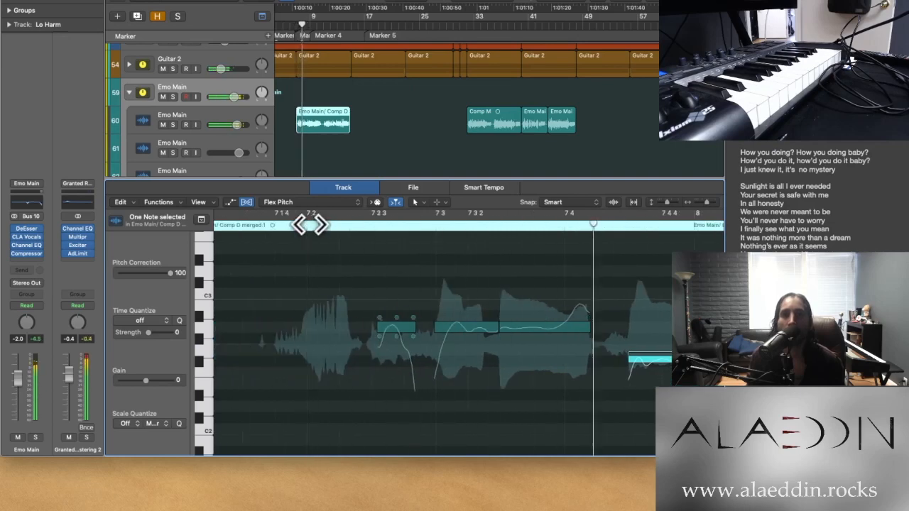
{"action": "key", "text": "space"}
{"action": "scroll", "coordinate": [387, 284], "scroll_direction": "left", "scroll_amount": 8}
{"action": "scroll", "coordinate": [398, 283], "scroll_direction": "right", "scroll_amount": 5}
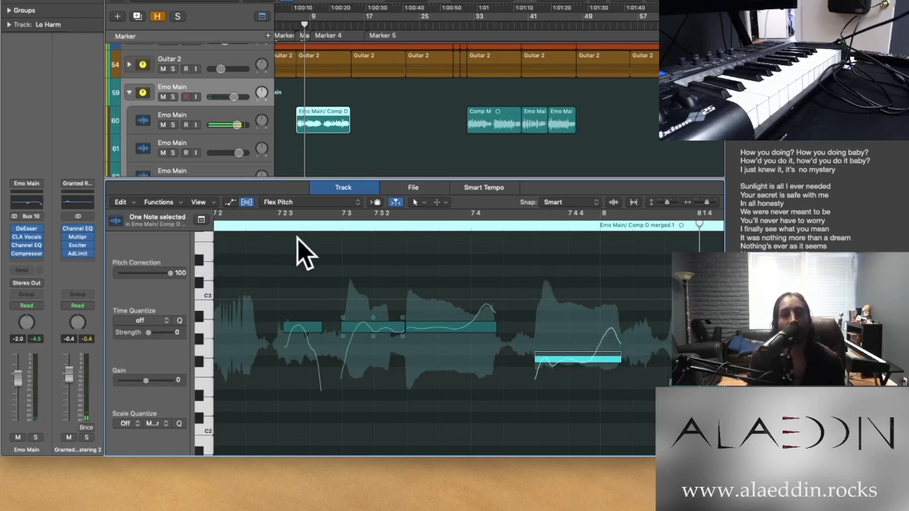
{"action": "key", "text": "space"}
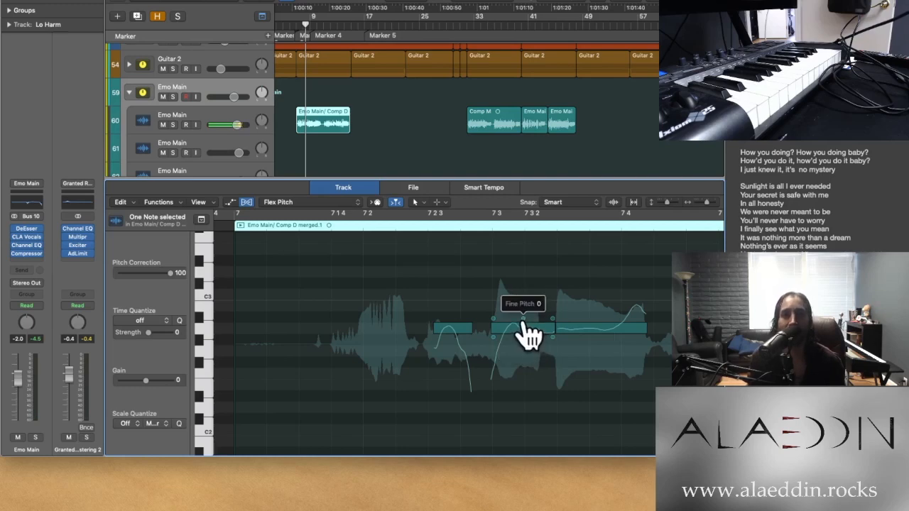
Raise the fine pitch of the Emo Main note at bar 7, beat 3, and deselect it
{"action": "left_click_drag", "start_coordinate": [524, 321], "coordinate": [520, 262]}
{"action": "left_click", "coordinate": [460, 409]}
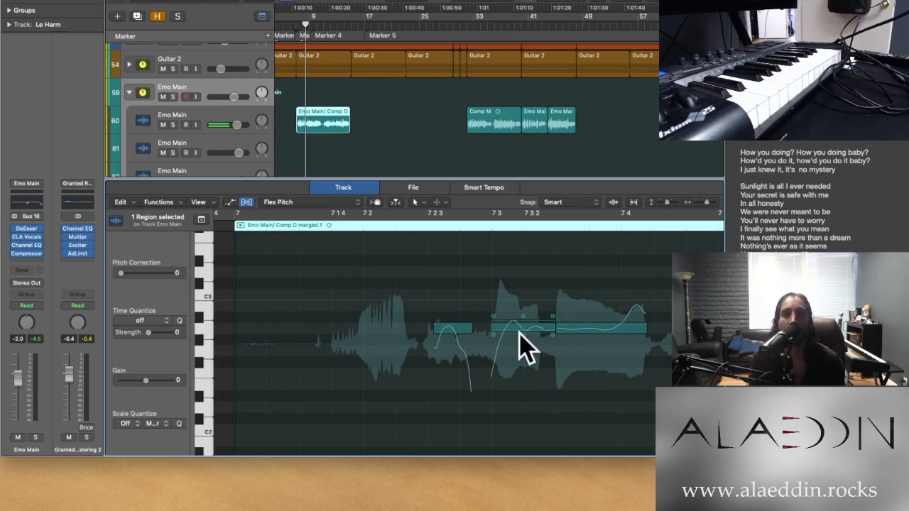
Examine the rest of the first Emo Main region's Flex Pitch notes through to its end and the neighbouring vocal regions
{"action": "scroll", "coordinate": [445, 319], "scroll_direction": "down", "scroll_amount": 5}
{"action": "scroll", "coordinate": [444, 318], "scroll_direction": "right", "scroll_amount": 10}
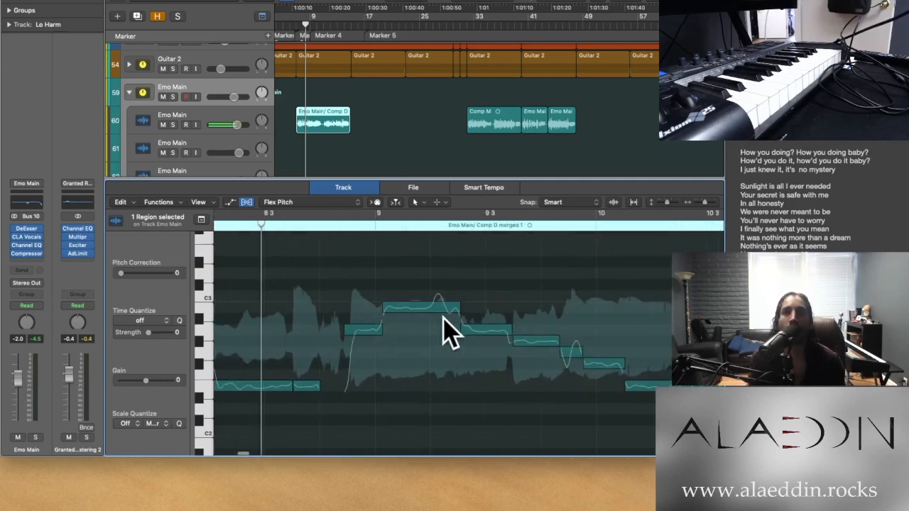
{"action": "scroll", "coordinate": [443, 318], "scroll_direction": "right", "scroll_amount": 7}
{"action": "scroll", "coordinate": [444, 318], "scroll_direction": "down", "scroll_amount": 5}
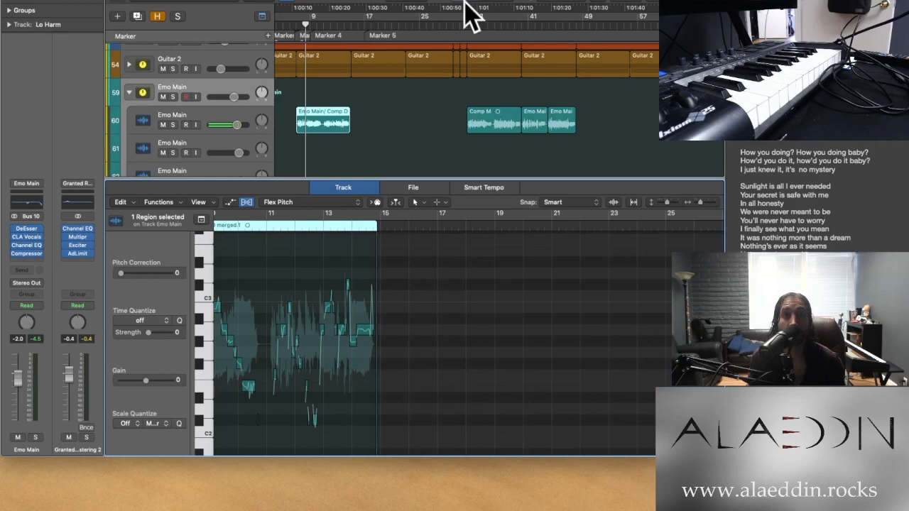
{"action": "scroll", "coordinate": [321, 126], "scroll_direction": "down", "scroll_amount": 8}
{"action": "scroll", "coordinate": [321, 127], "scroll_direction": "up", "scroll_amount": 9}
{"action": "scroll", "coordinate": [321, 127], "scroll_direction": "down", "scroll_amount": 3}
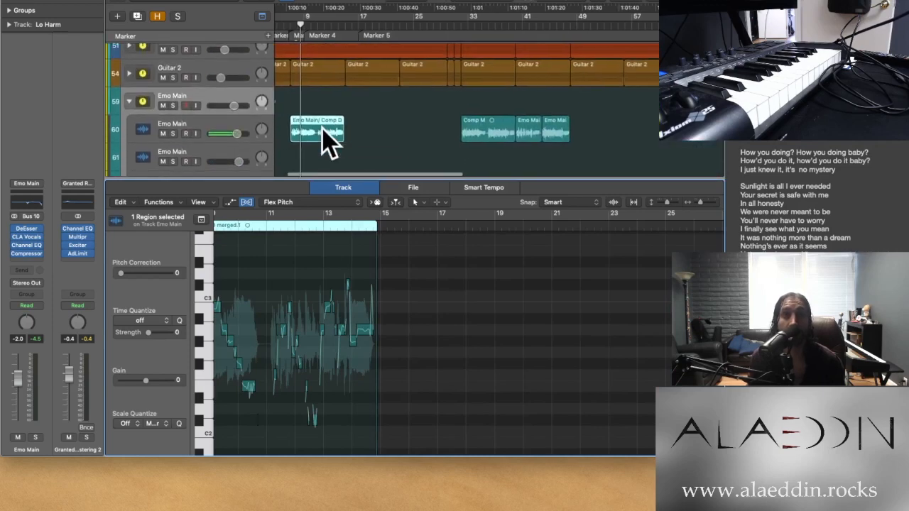
{"action": "scroll", "coordinate": [322, 128], "scroll_direction": "right", "scroll_amount": 2}
{"action": "scroll", "coordinate": [348, 135], "scroll_direction": "up", "scroll_amount": 2}
{"action": "scroll", "coordinate": [354, 132], "scroll_direction": "down", "scroll_amount": 2}
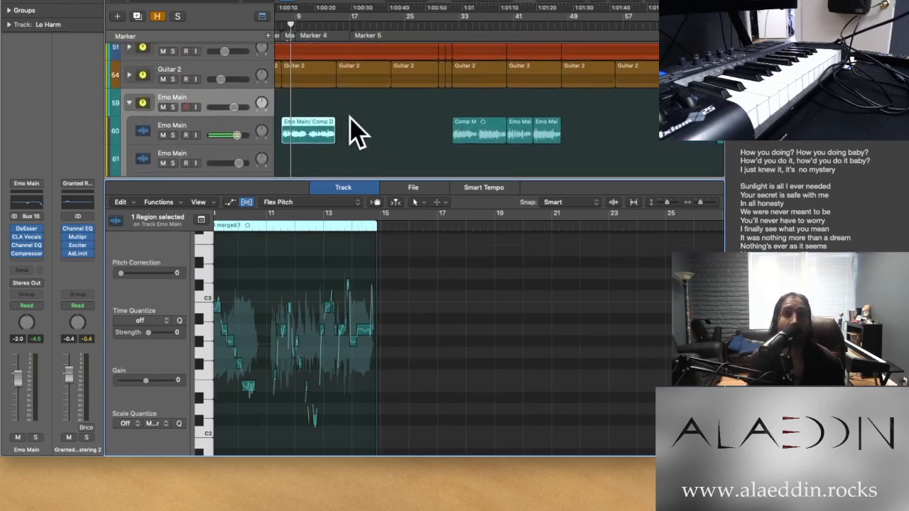
Play the Comp M vocal region from bar 32 in the full mix with its Flex Pitch notes in view
{"action": "left_click", "coordinate": [456, 26]}
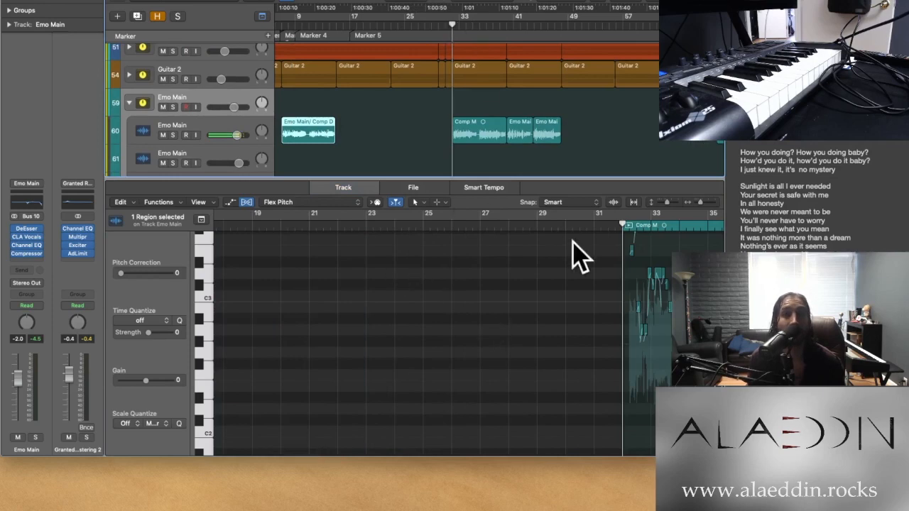
{"action": "scroll", "coordinate": [500, 352], "scroll_direction": "right", "scroll_amount": 8}
{"action": "key", "text": "super+Right"}
{"action": "key", "text": "super+Right"}
{"action": "key", "text": "super+Left"}
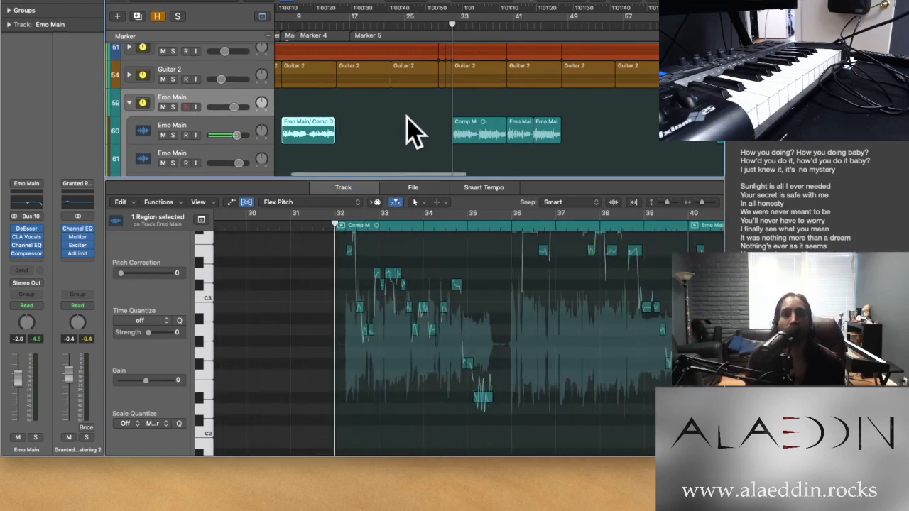
{"action": "key", "text": "super+Left"}
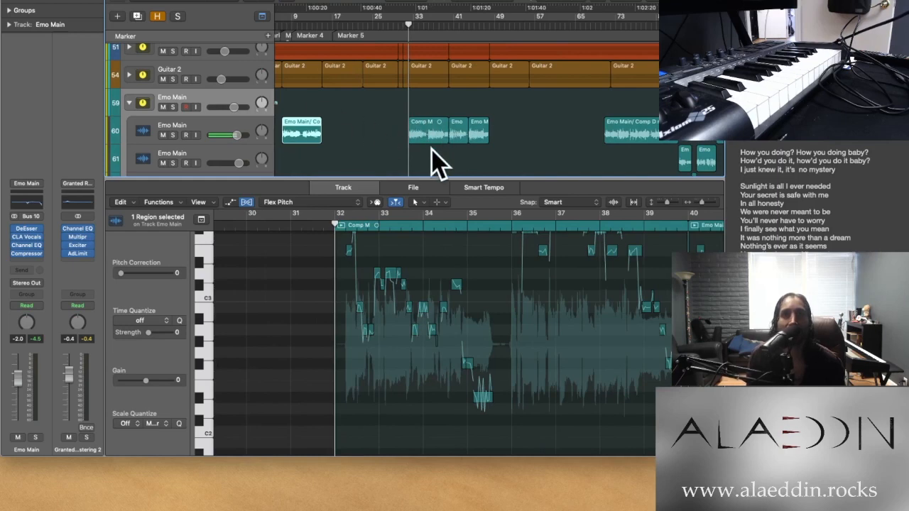
{"action": "key", "text": "space"}
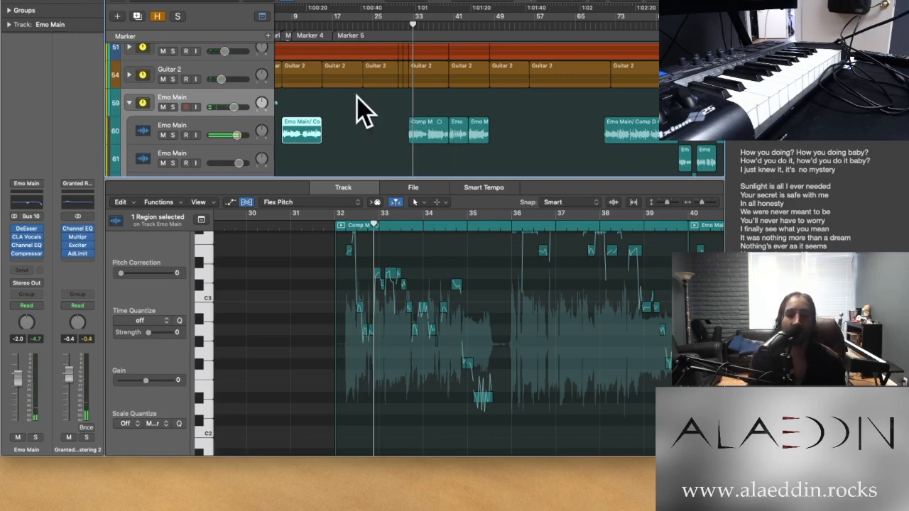
Solo the Emo Main stack and play the first vocal region from bar 7 with its plug-ins active
{"action": "left_click", "coordinate": [282, 23]}
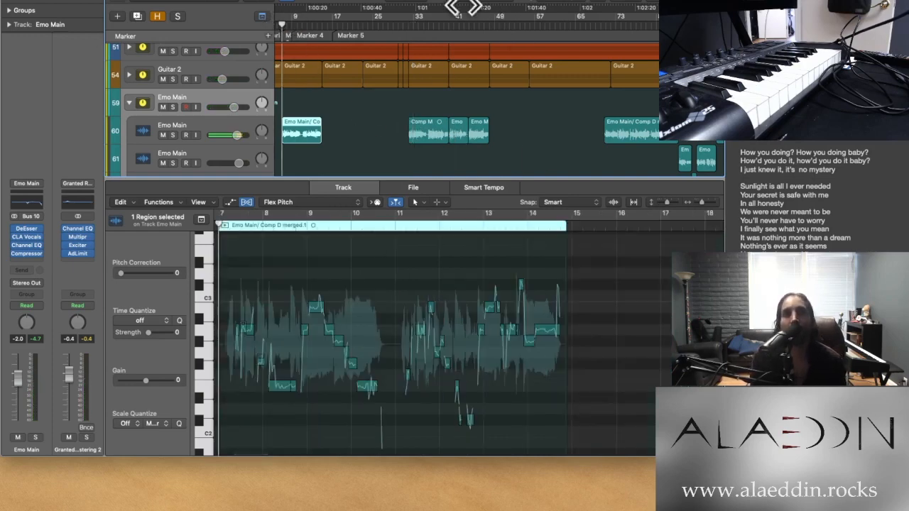
{"action": "left_click", "coordinate": [178, 17]}
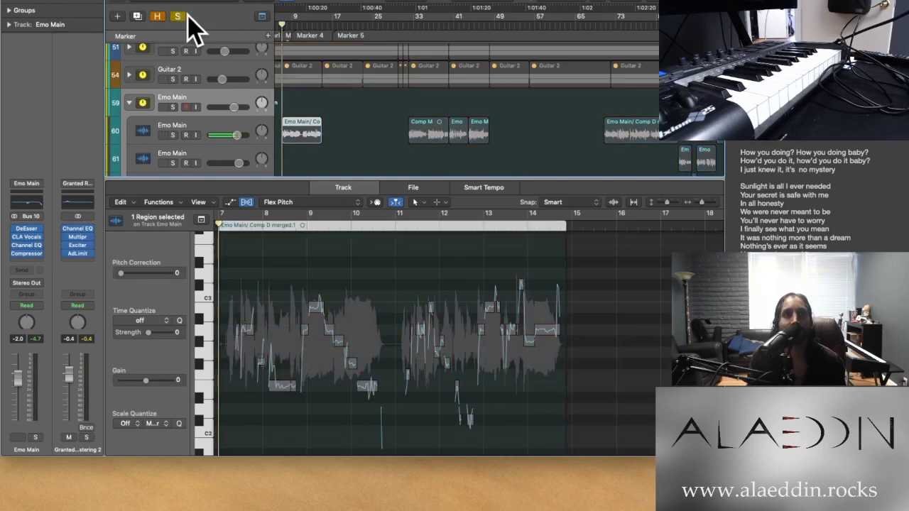
{"action": "left_click", "coordinate": [178, 17]}
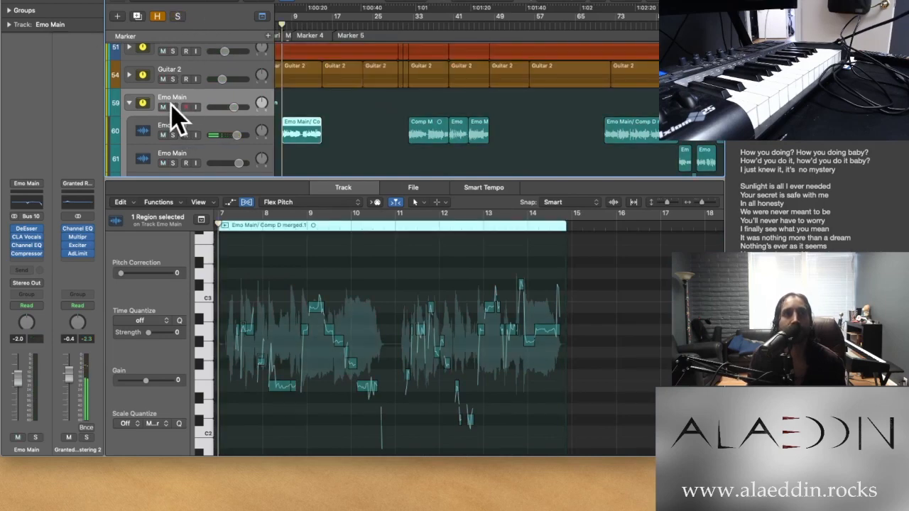
{"action": "left_click", "coordinate": [172, 106]}
{"action": "key", "text": "space"}
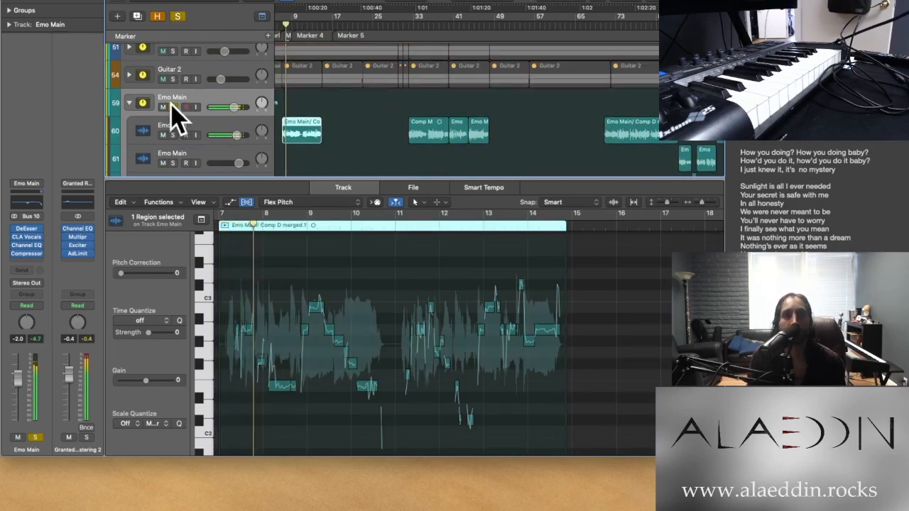
Play the soloed Comp M region from bar 32 and examine its Flex Pitch notes up close around bars 38 to 40
{"action": "left_click", "coordinate": [408, 25]}
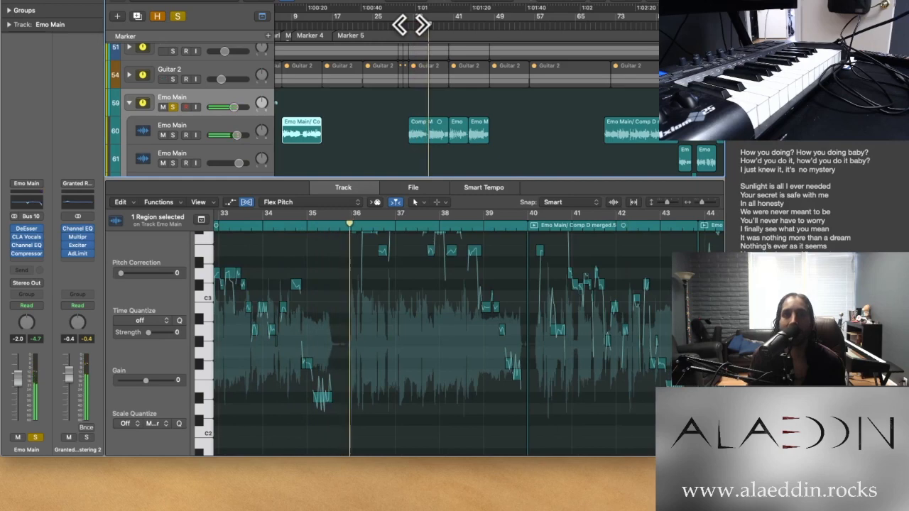
{"action": "scroll", "coordinate": [450, 309], "scroll_direction": "up", "scroll_amount": 3}
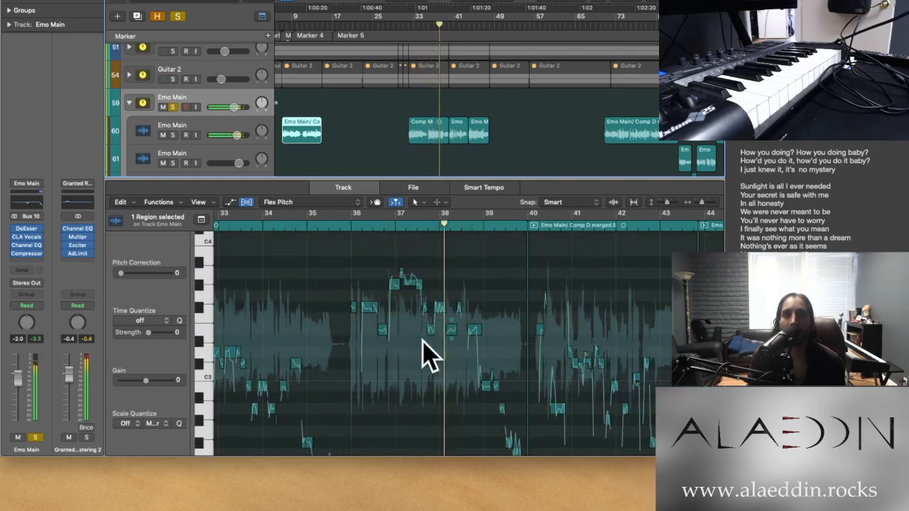
{"action": "scroll", "coordinate": [423, 348], "scroll_direction": "up", "scroll_amount": 3}
{"action": "key", "text": "super+Right"}
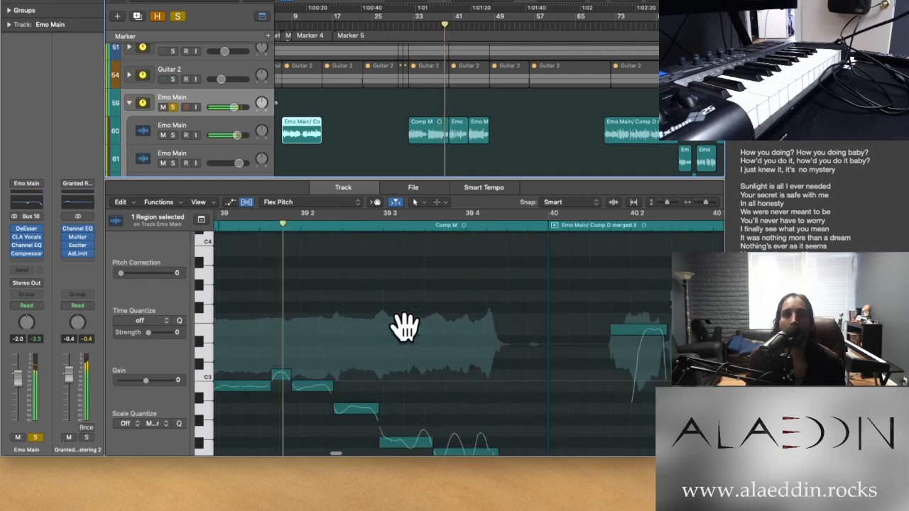
{"action": "scroll", "coordinate": [378, 340], "scroll_direction": "left", "scroll_amount": 1}
{"action": "scroll", "coordinate": [378, 348], "scroll_direction": "left", "scroll_amount": 5}
{"action": "scroll", "coordinate": [378, 348], "scroll_direction": "up", "scroll_amount": 2}
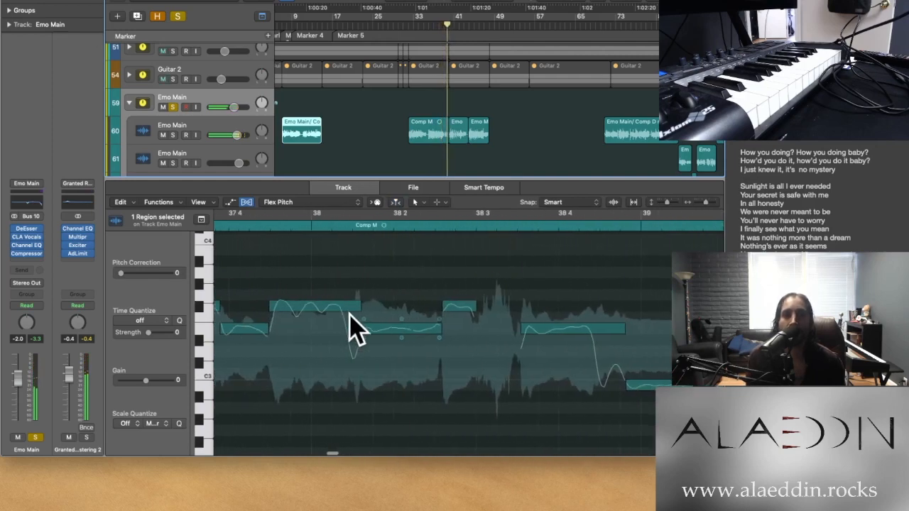
Play the soloed Comp M region from just after 36 3 and examine its Flex Pitch notes between bars 36 and 38
{"action": "scroll", "coordinate": [348, 316], "scroll_direction": "left", "scroll_amount": 5}
{"action": "scroll", "coordinate": [348, 317], "scroll_direction": "down", "scroll_amount": 1}
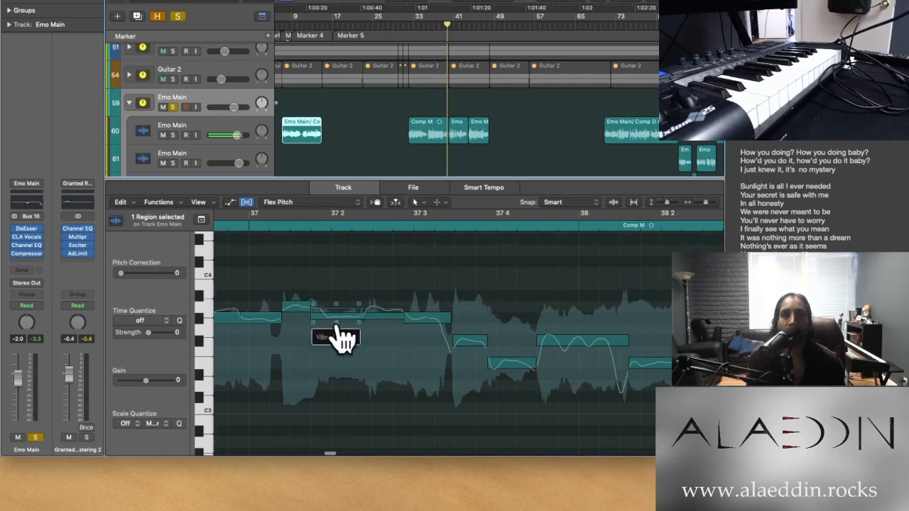
{"action": "scroll", "coordinate": [330, 368], "scroll_direction": "left", "scroll_amount": 4}
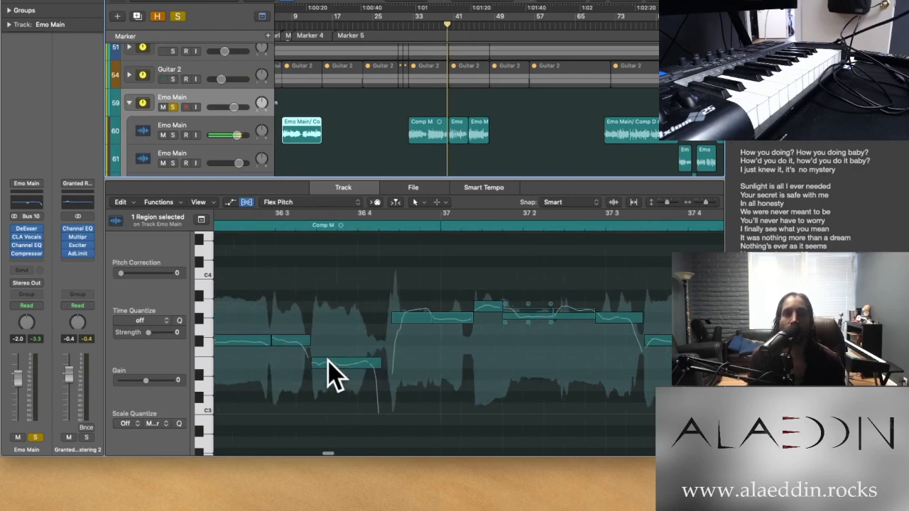
{"action": "left_click", "coordinate": [297, 227]}
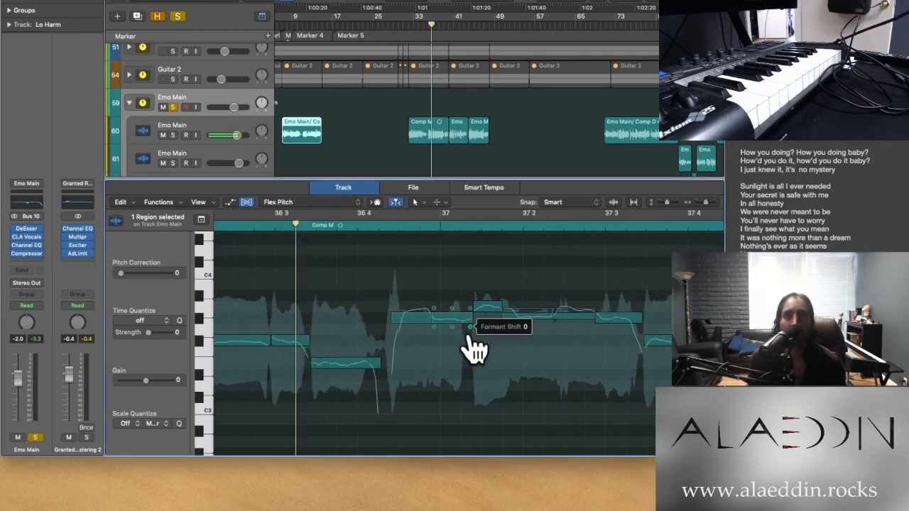
{"action": "key", "text": "space"}
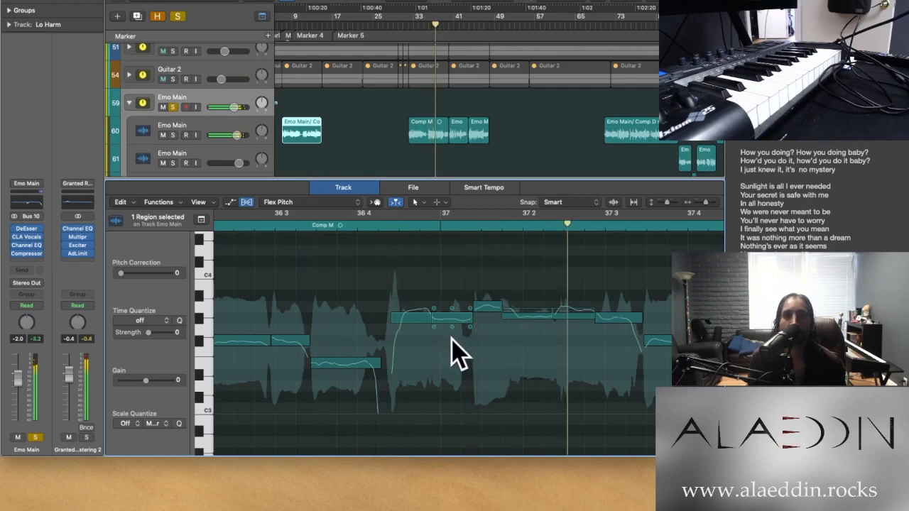
{"action": "scroll", "coordinate": [455, 349], "scroll_direction": "left", "scroll_amount": 5}
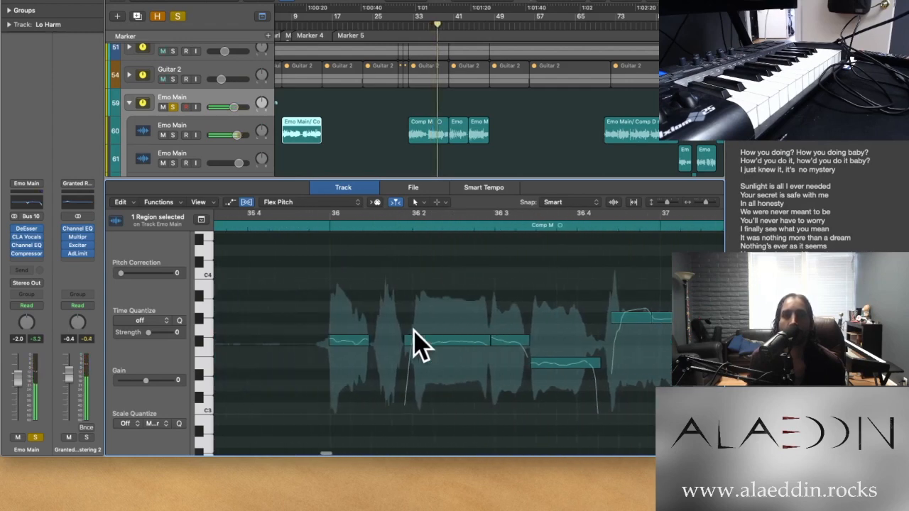
{"action": "scroll", "coordinate": [414, 329], "scroll_direction": "left", "scroll_amount": 1}
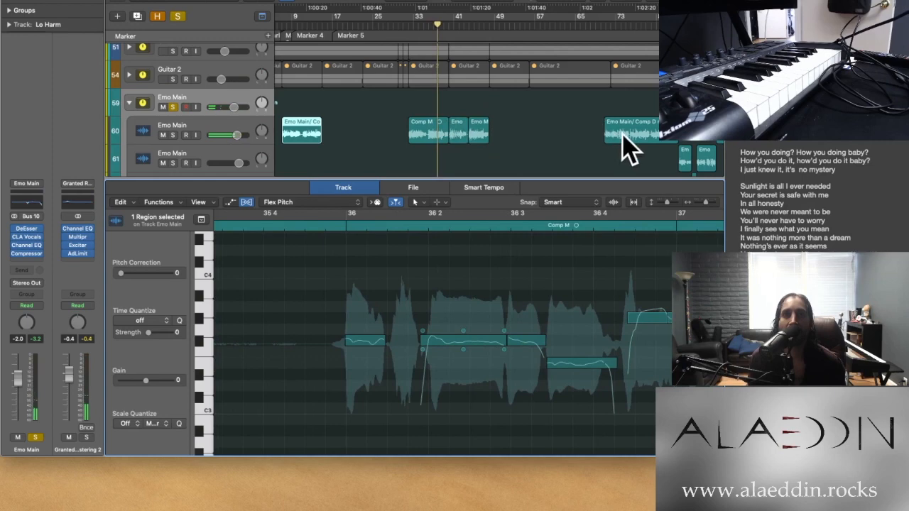
Clear all solos and play the Comp M region from bar 32 in the full mix
{"action": "scroll", "coordinate": [315, 152], "scroll_direction": "right", "scroll_amount": 5}
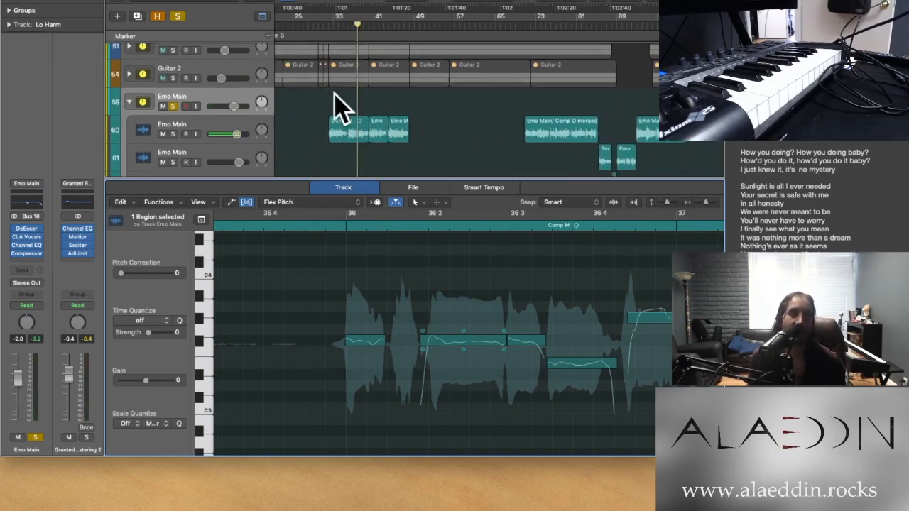
{"action": "left_click", "coordinate": [328, 26]}
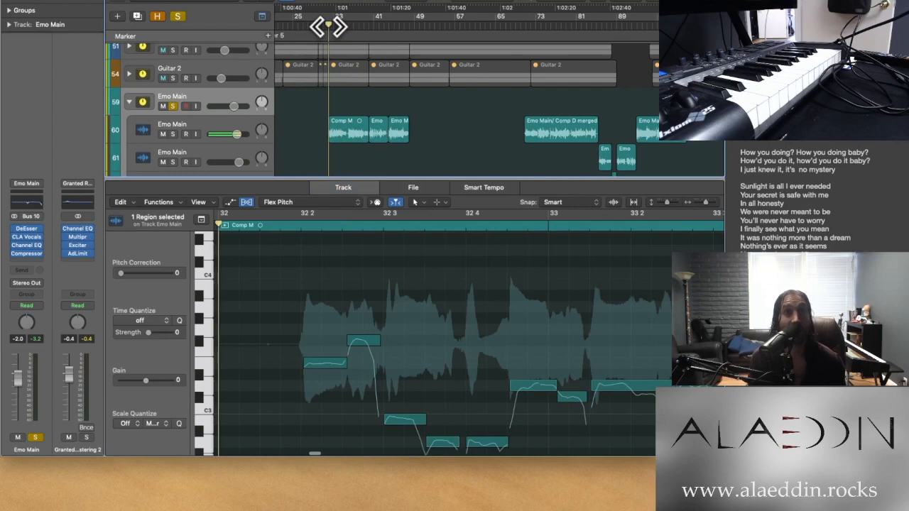
{"action": "left_click", "coordinate": [177, 16]}
{"action": "key", "text": "space"}
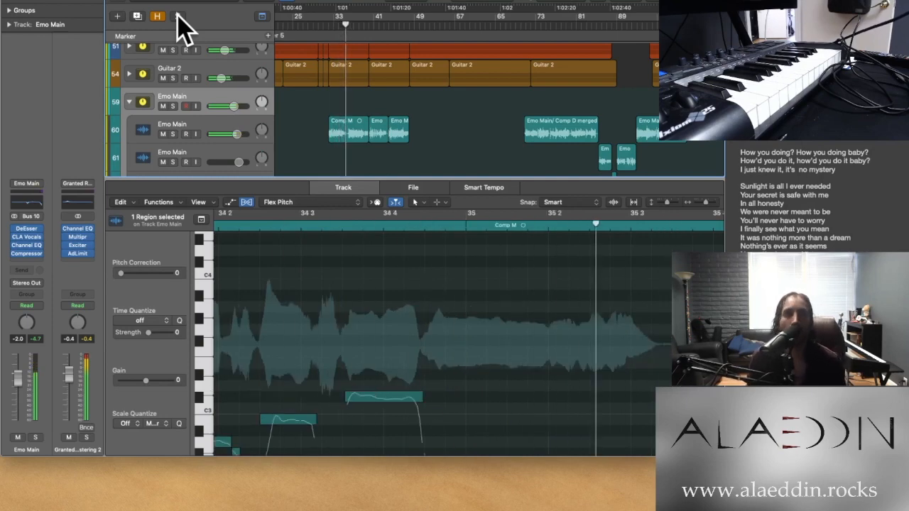
Close the audio editor and examine how the vocal regions are spread across the tracks of the Emo Main stack
{"action": "left_click", "coordinate": [129, 102]}
{"action": "left_click", "coordinate": [129, 101]}
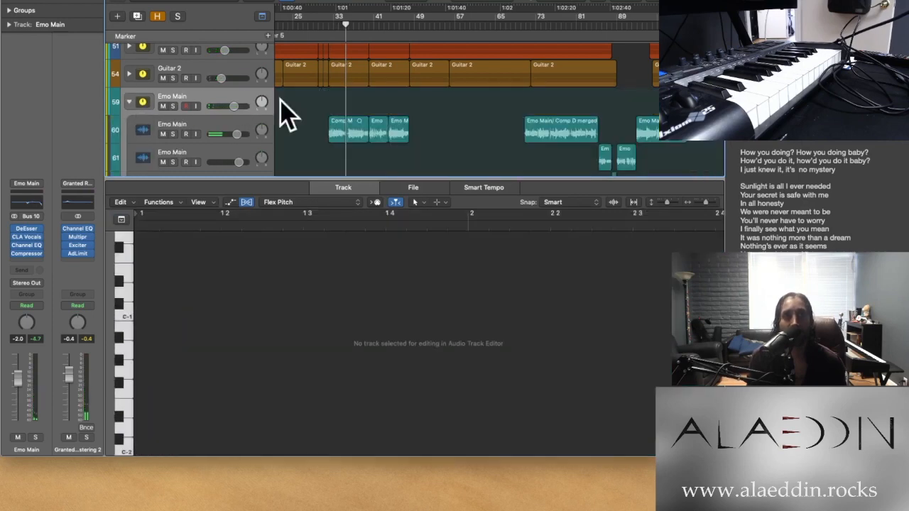
{"action": "key", "text": "e"}
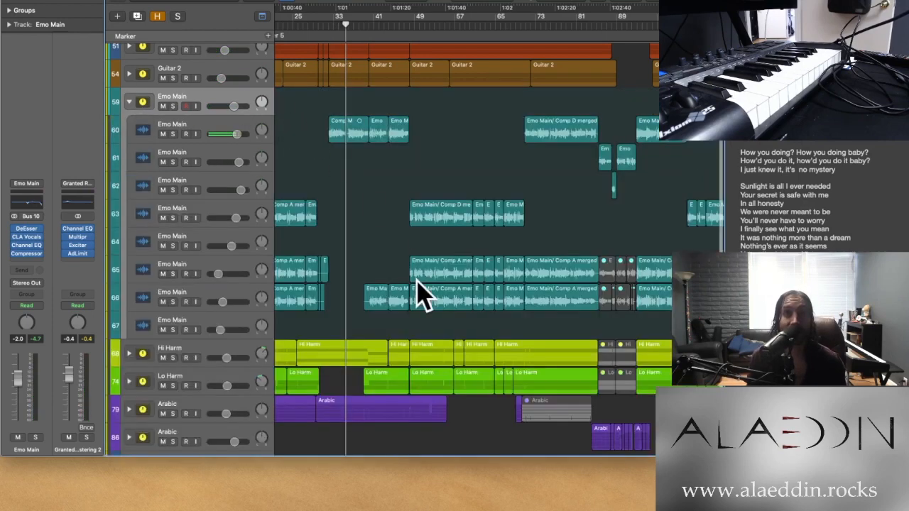
{"action": "key", "text": "super+Left"}
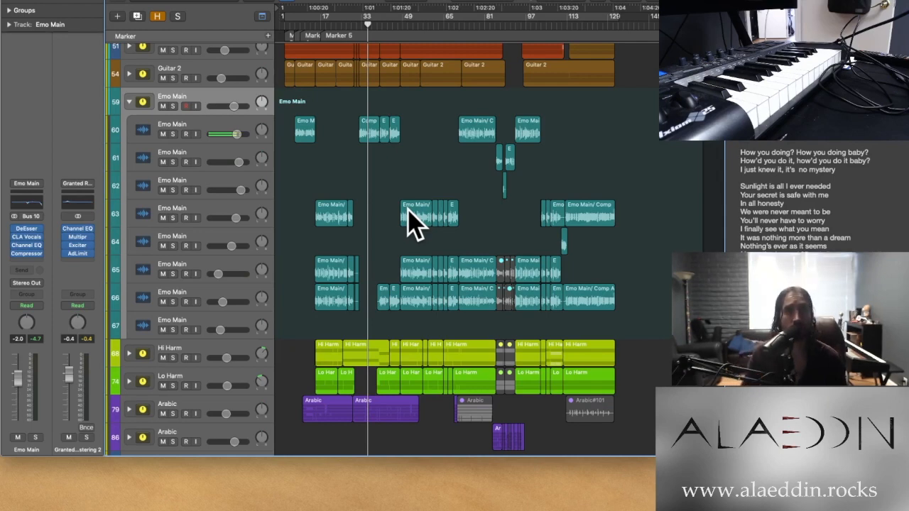
{"action": "key", "text": "super+Right"}
{"action": "key", "text": "super+Right"}
{"action": "key", "text": "super+Right"}
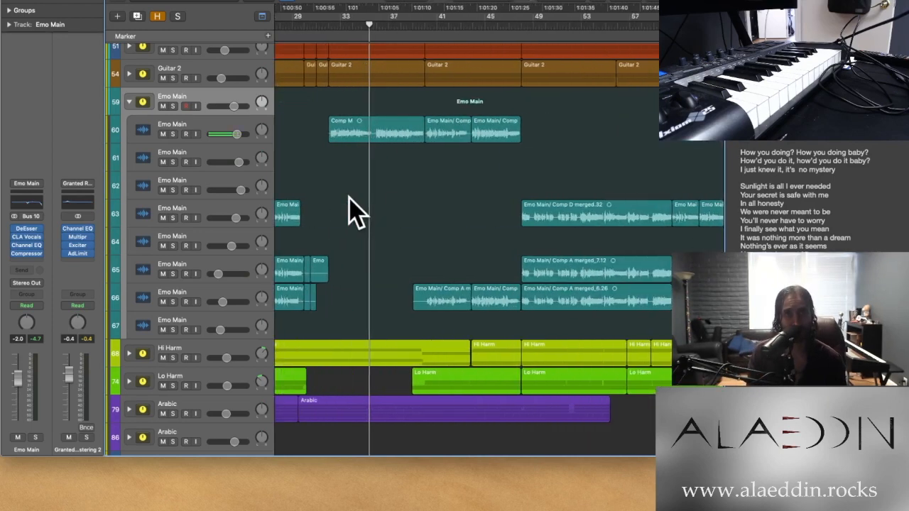
{"action": "right_click", "coordinate": [353, 211]}
{"action": "left_click", "coordinate": [333, 169]}
{"action": "key", "text": "super+Left"}
{"action": "key", "text": "super+Left"}
{"action": "key", "text": "super+Left"}
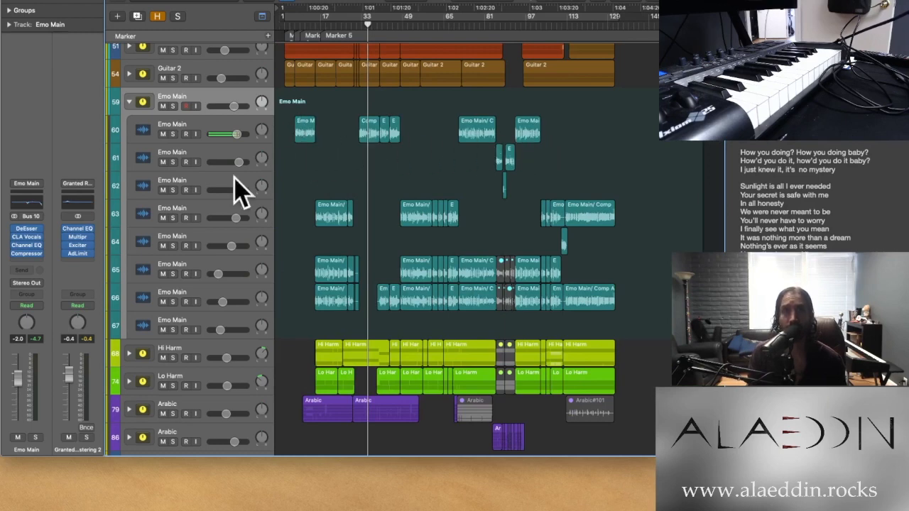
Place the playhead at the start of the Comp A merged_5.9 region on Emo Main track 63 and open that region in the editor
{"action": "left_click", "coordinate": [234, 224]}
{"action": "key", "text": "super+Right"}
{"action": "key", "text": "super+Right"}
{"action": "key", "text": "super+Right"}
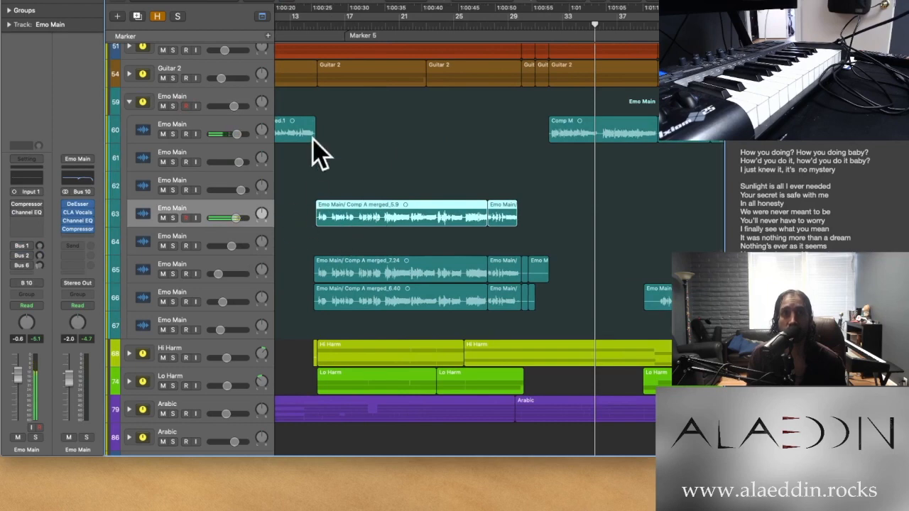
{"action": "left_click", "coordinate": [317, 27]}
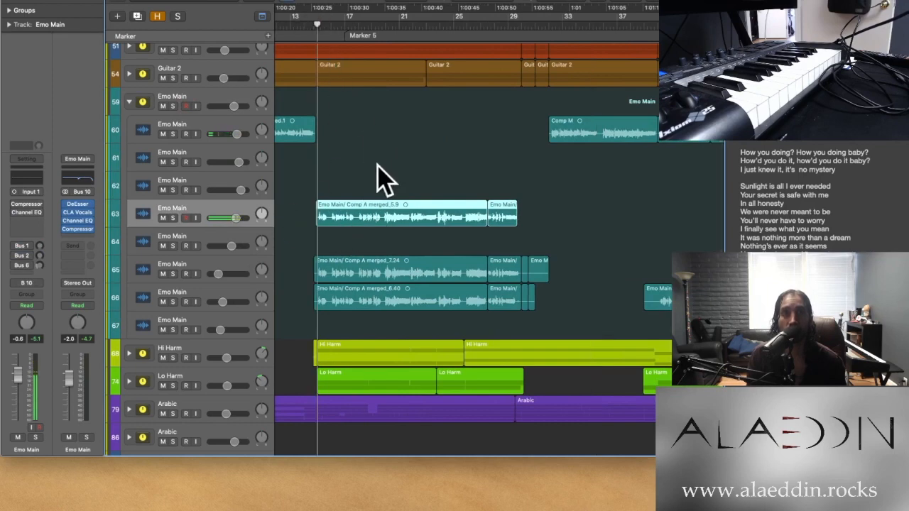
{"action": "double_click", "coordinate": [380, 221]}
Examine the Flex Pitch notes of the track 63 vocal regions from bar 15 through bar 29, then close the editor
{"action": "scroll", "coordinate": [464, 334], "scroll_direction": "right", "scroll_amount": 5}
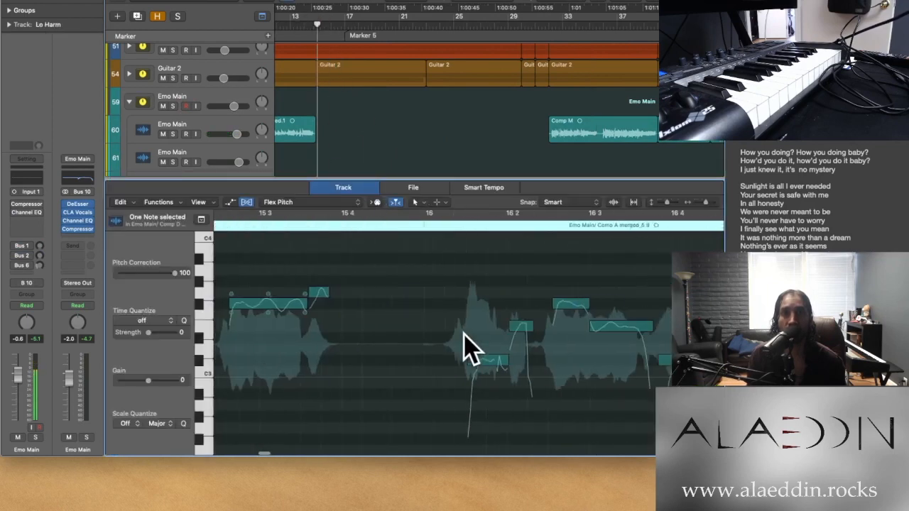
{"action": "key", "text": "super+Left"}
{"action": "key", "text": "super+Left"}
{"action": "key", "text": "super+Left"}
{"action": "key", "text": "super+Left"}
{"action": "scroll", "coordinate": [465, 334], "scroll_direction": "right", "scroll_amount": 8}
{"action": "scroll", "coordinate": [466, 344], "scroll_direction": "right", "scroll_amount": 6}
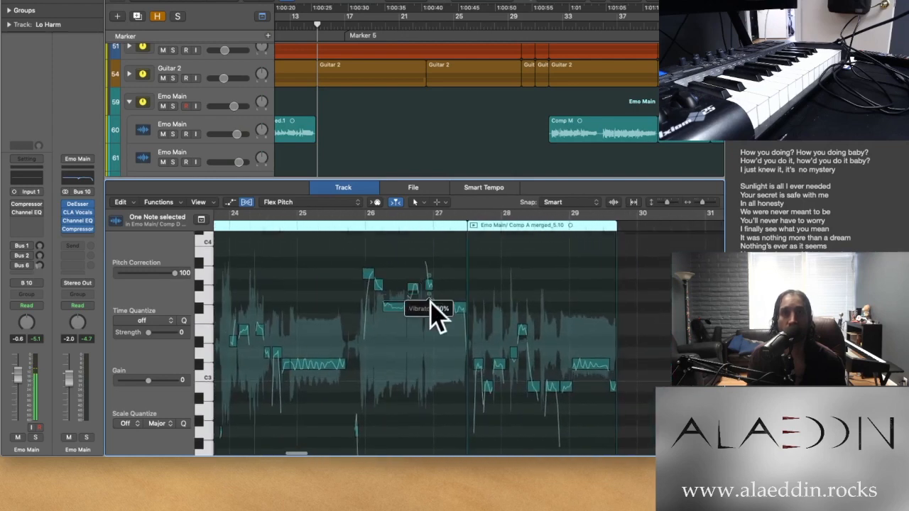
{"action": "key", "text": "super+Right"}
{"action": "key", "text": "super+Right"}
{"action": "key", "text": "super+Right"}
{"action": "scroll", "coordinate": [435, 291], "scroll_direction": "right", "scroll_amount": 4}
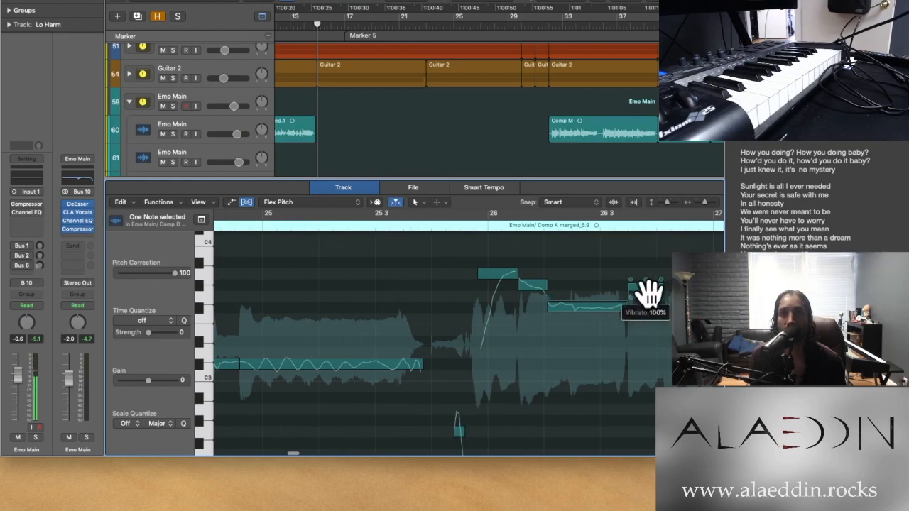
{"action": "key", "text": "e"}
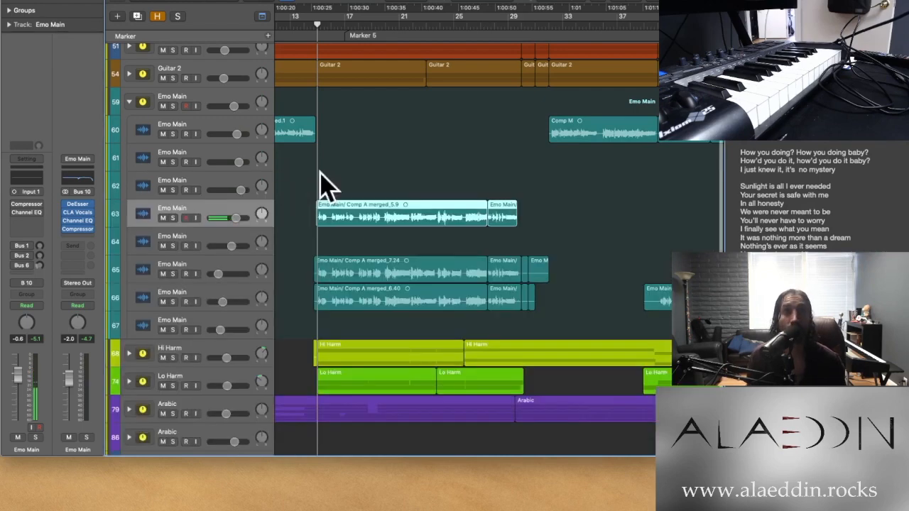
Open the Emo Main track 65 regions in the editor, inspect their Flex Pitch notes around bars 25 to 29, and close it
{"action": "left_click", "coordinate": [235, 261]}
{"action": "key", "text": "e"}
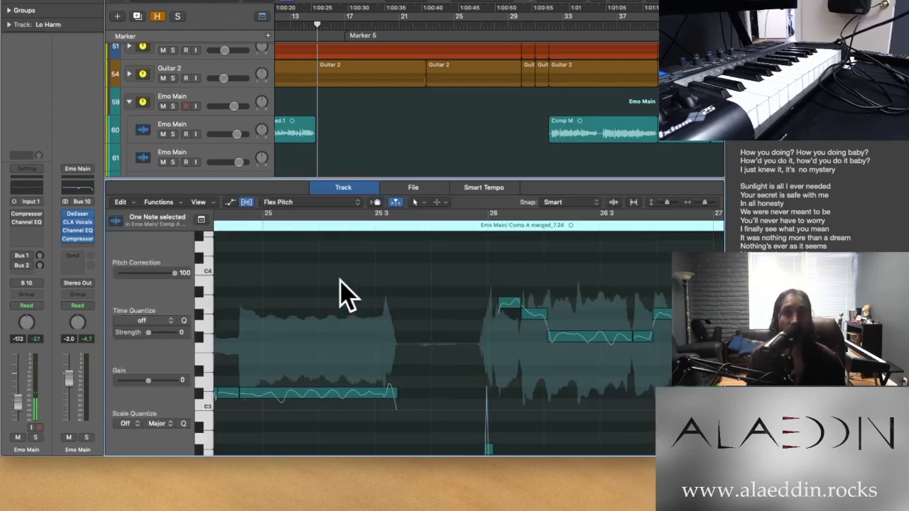
{"action": "scroll", "coordinate": [466, 338], "scroll_direction": "down", "scroll_amount": 8}
{"action": "scroll", "coordinate": [465, 337], "scroll_direction": "up", "scroll_amount": 3}
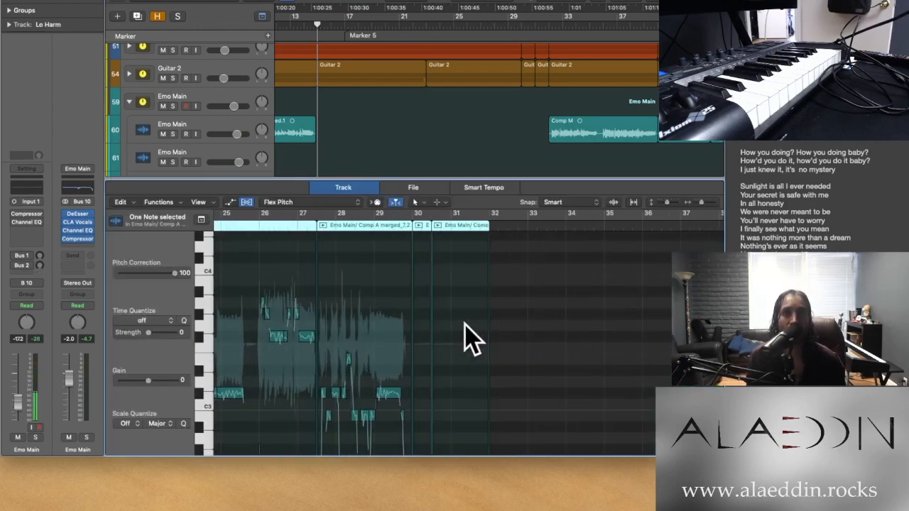
{"action": "key", "text": "e"}
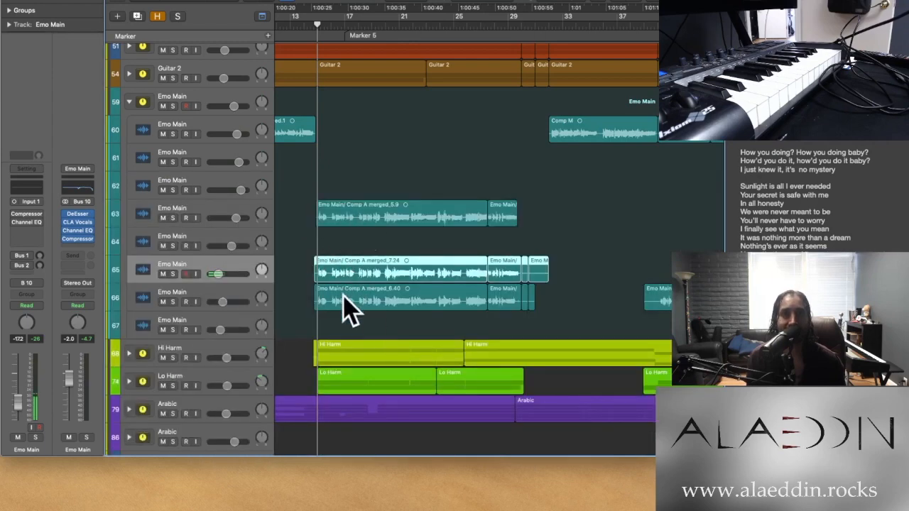
Solo Emo Main tracks 63 to 66 and set all Flex Pitch notes of the Comp A merged_5.9 region to original pitch
{"action": "left_click_drag", "start_coordinate": [171, 216], "coordinate": [172, 300]}
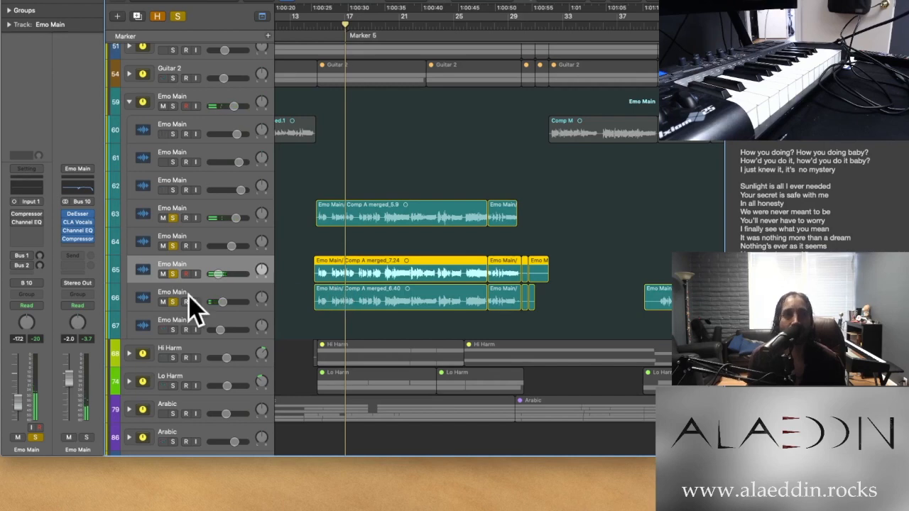
{"action": "double_click", "coordinate": [371, 227]}
{"action": "right_click", "coordinate": [337, 247]}
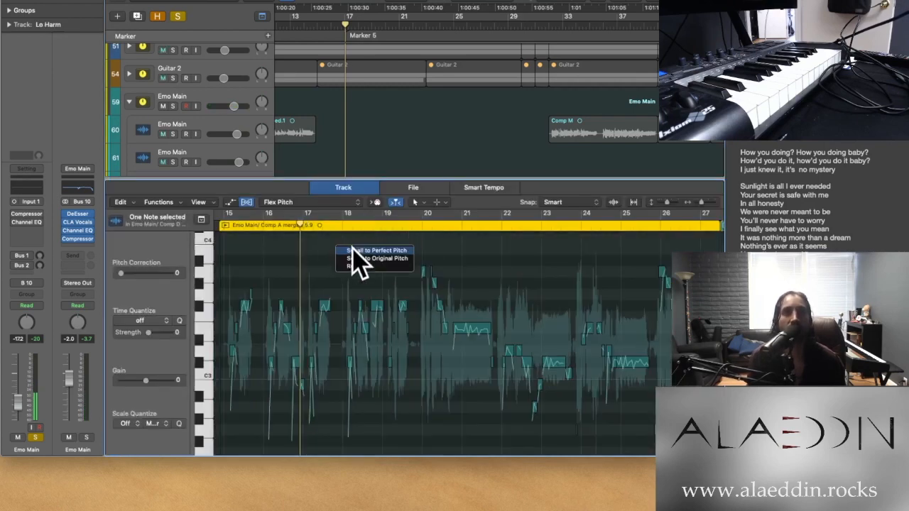
{"action": "left_click", "coordinate": [353, 258]}
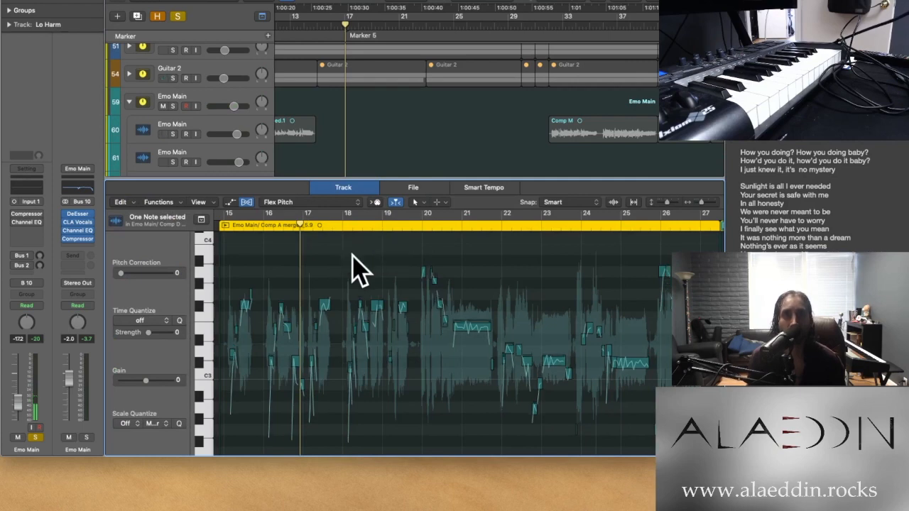
{"action": "key", "text": "e"}
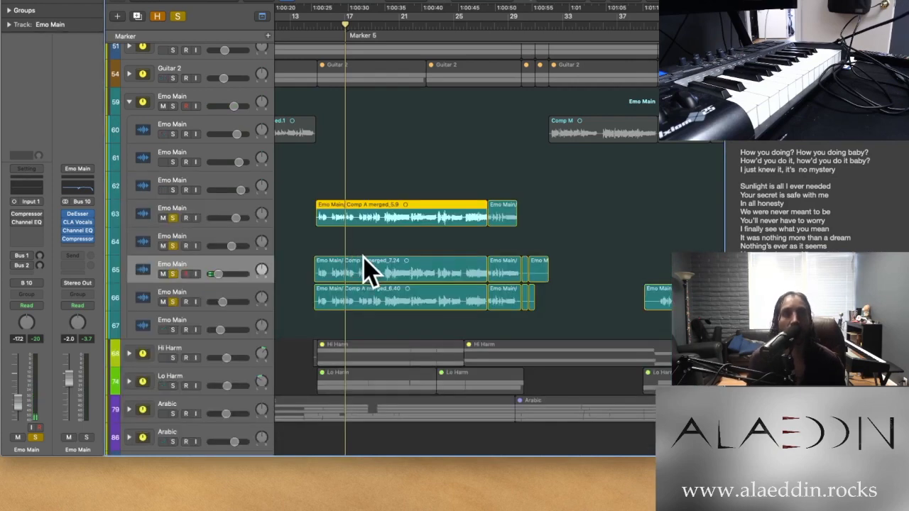
Play the soloed Emo Main tracks from the start of the Comp A merged_5.9 region with the uncorrected pitch
{"action": "left_click", "coordinate": [317, 28]}
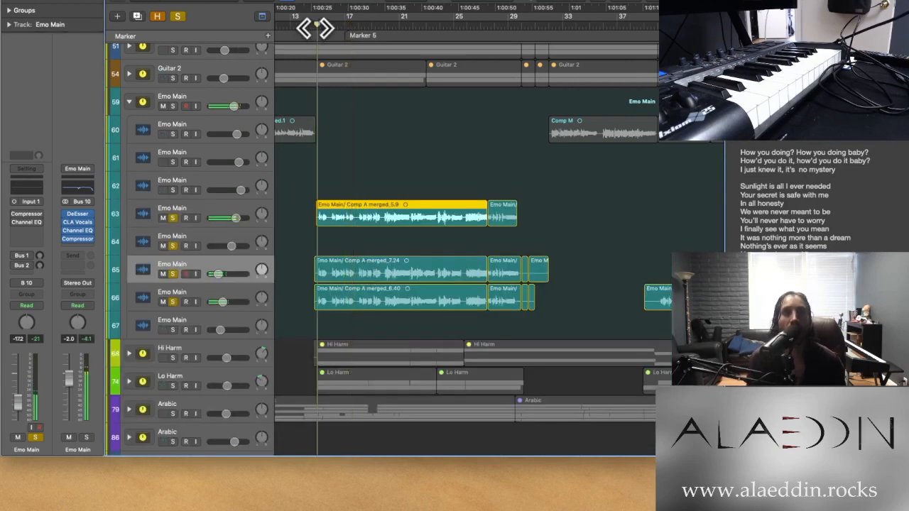
{"action": "left_click", "coordinate": [316, 28]}
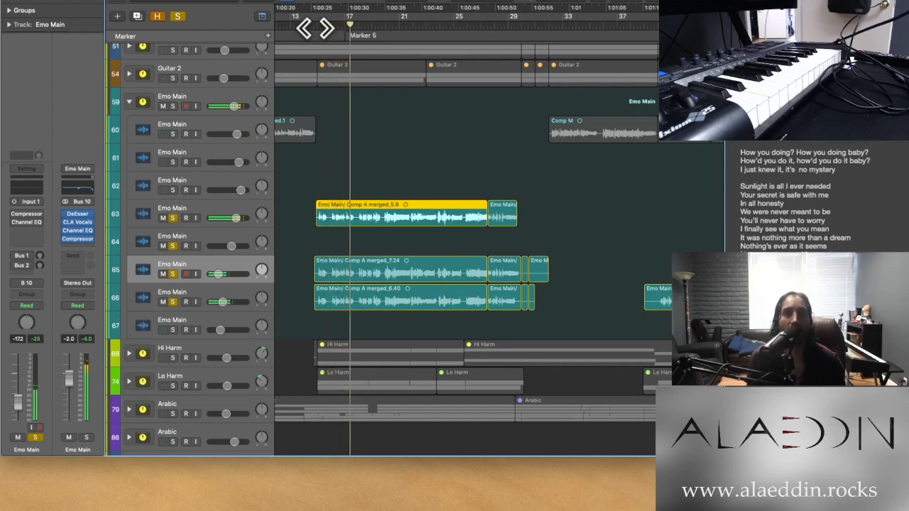
Undo the original-pitch change on the Comp A merged_5.9 region and clear the solos from Emo Main tracks 63 to 66
{"action": "double_click", "coordinate": [375, 217]}
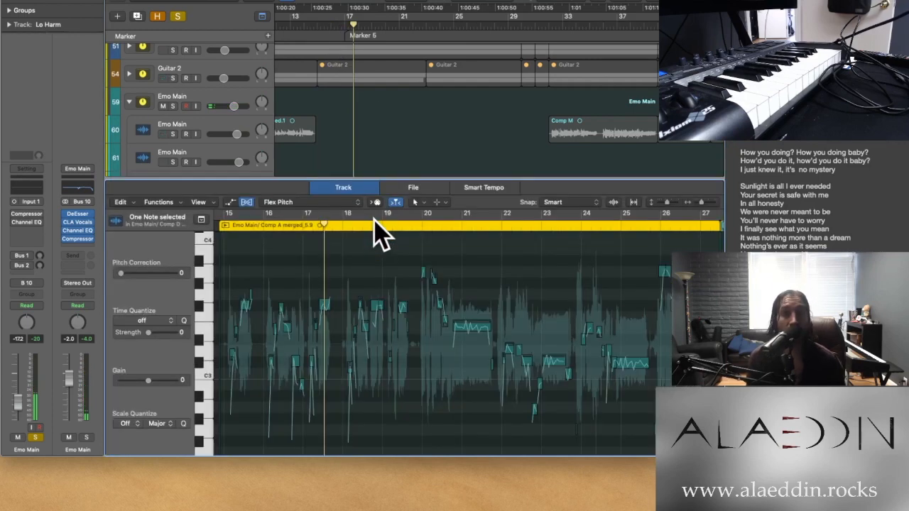
{"action": "scroll", "coordinate": [339, 97], "scroll_direction": "down", "scroll_amount": 2}
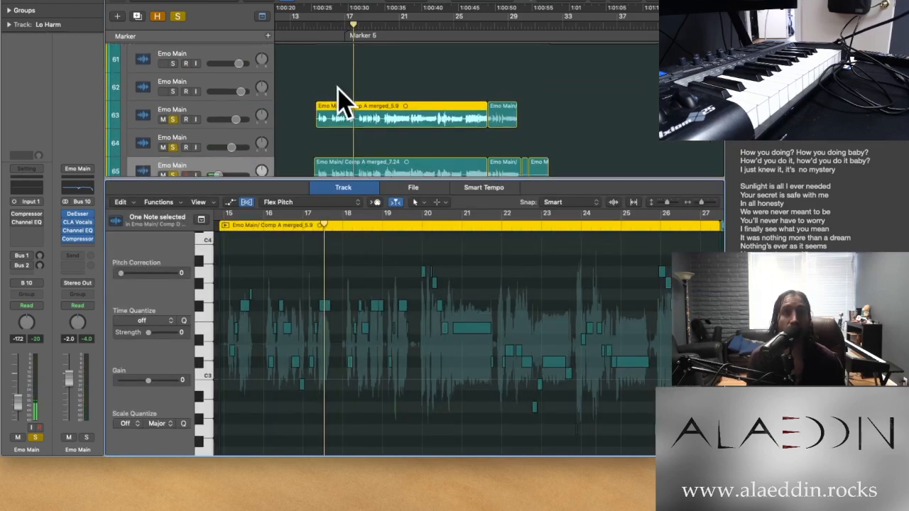
{"action": "scroll", "coordinate": [203, 132], "scroll_direction": "down", "scroll_amount": 1}
{"action": "left_click_drag", "start_coordinate": [172, 86], "coordinate": [175, 146]}
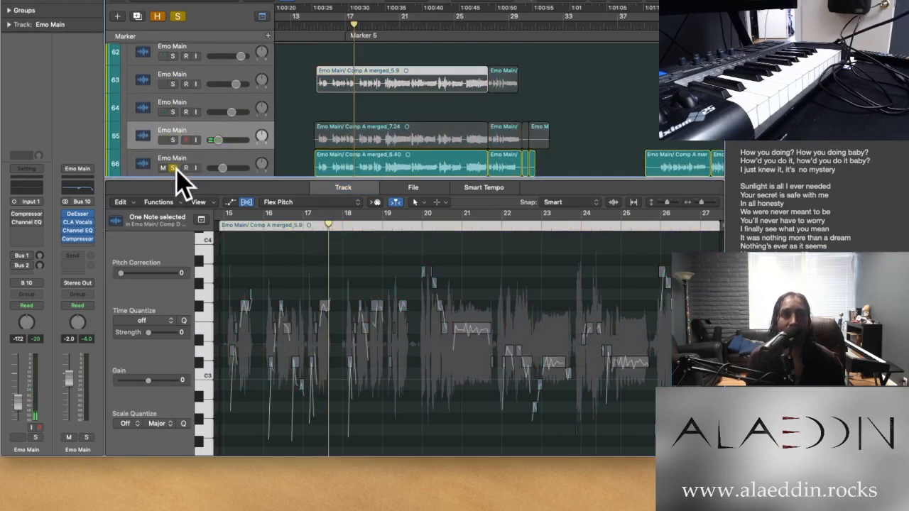
{"action": "left_click", "coordinate": [174, 168]}
{"action": "key", "text": "e"}
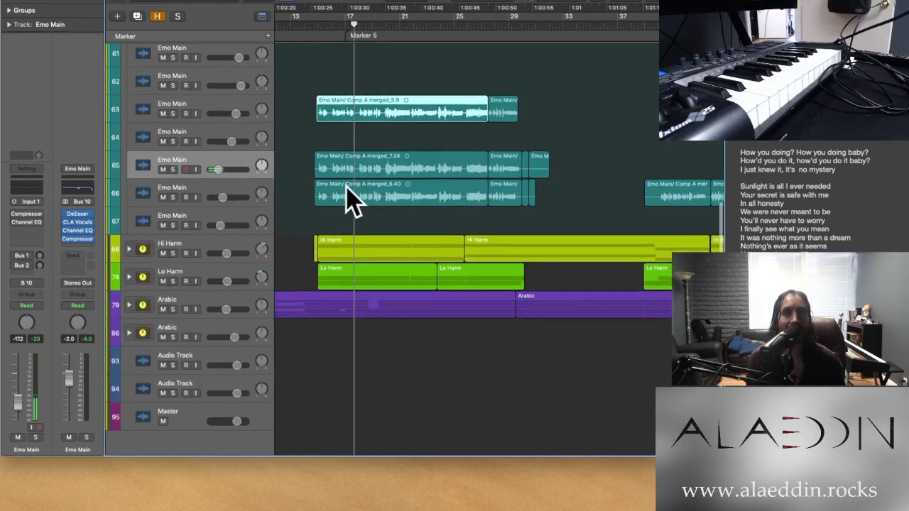
Look over the whole Emo Main stack and the Hi Harm and Lo Harm stacks across the arrangement
{"action": "scroll", "coordinate": [346, 186], "scroll_direction": "down", "scroll_amount": 5}
{"action": "scroll", "coordinate": [346, 186], "scroll_direction": "up", "scroll_amount": 2}
{"action": "scroll", "coordinate": [346, 186], "scroll_direction": "up", "scroll_amount": 5}
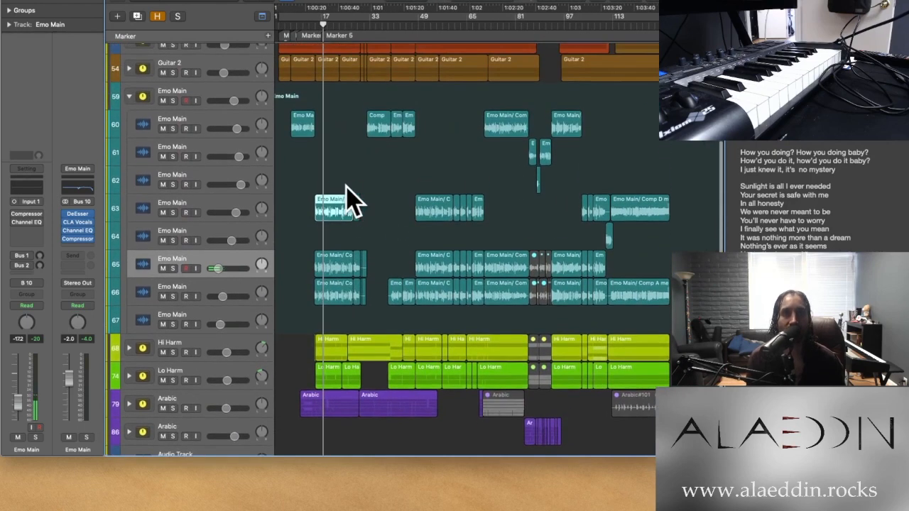
{"action": "scroll", "coordinate": [346, 186], "scroll_direction": "down", "scroll_amount": 1}
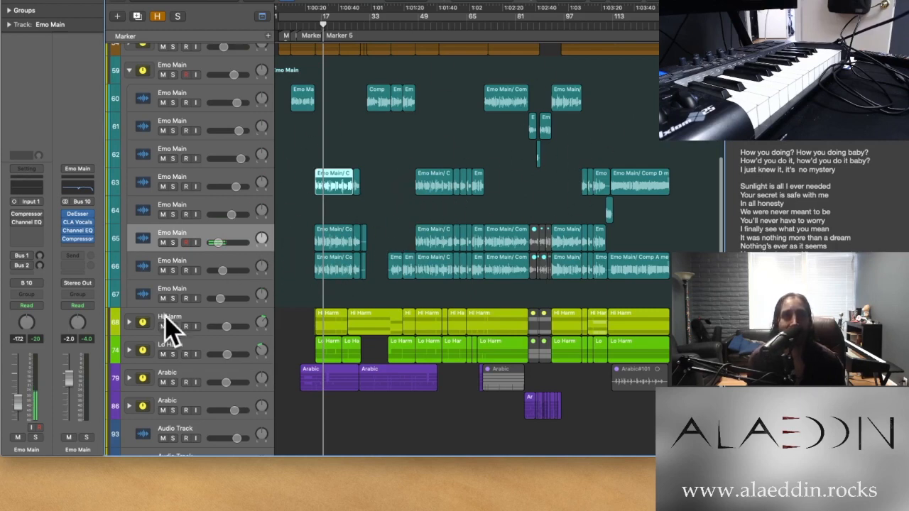
Collapse the Emo Main stack and expand the Hi Harm stack to look over its individual tracks and regions
{"action": "scroll", "coordinate": [121, 135], "scroll_direction": "up", "scroll_amount": 1}
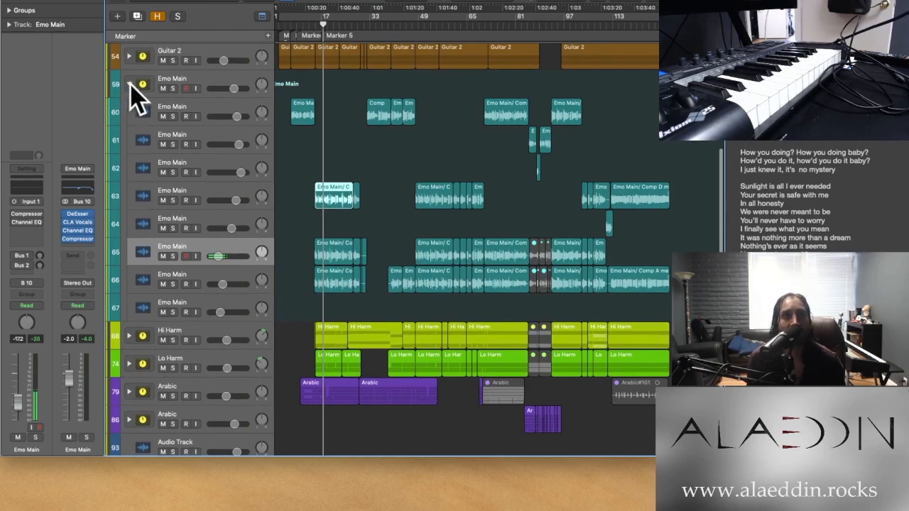
{"action": "left_click", "coordinate": [129, 84]}
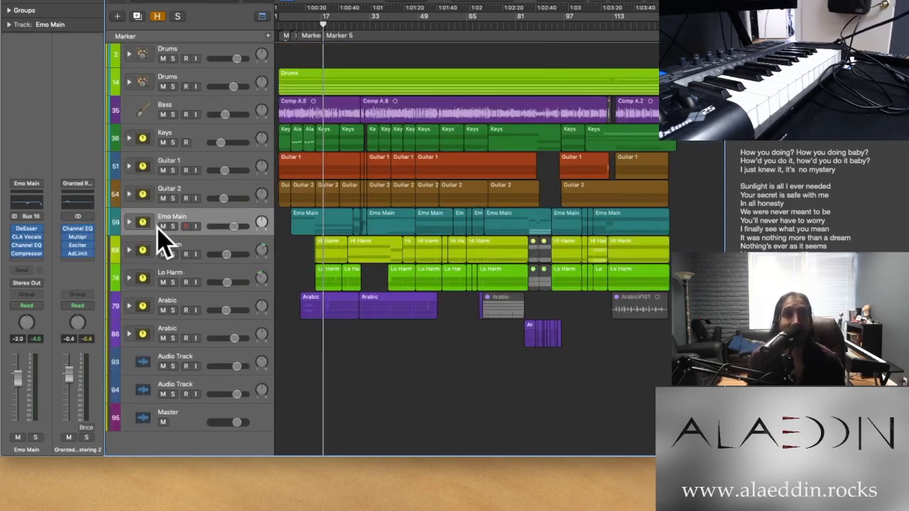
{"action": "left_click", "coordinate": [128, 250]}
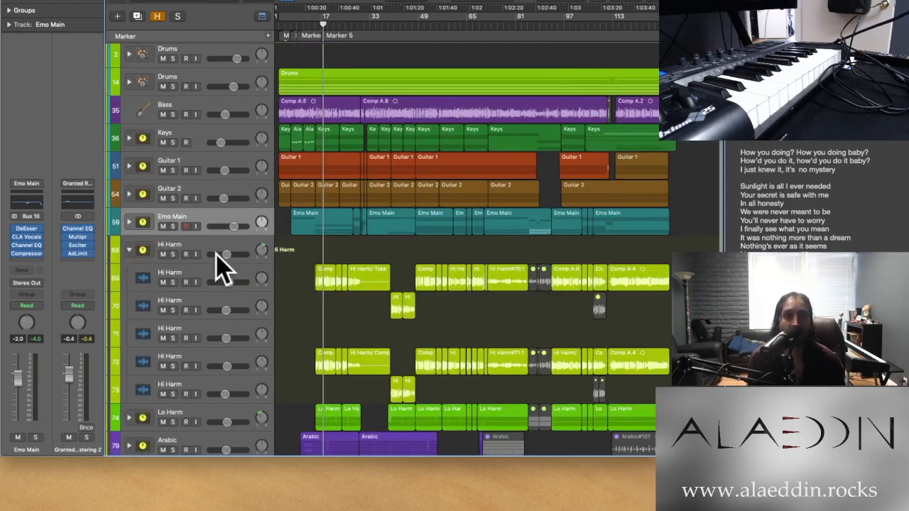
{"action": "key", "text": "super+Right"}
{"action": "key", "text": "super+Right"}
{"action": "key", "text": "super+Right"}
{"action": "key", "text": "super+Right"}
{"action": "key", "text": "super+Right"}
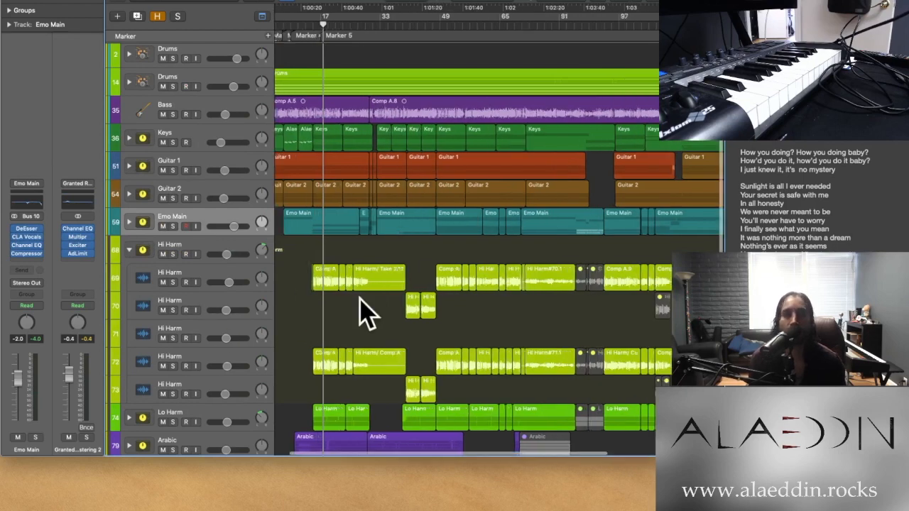
{"action": "scroll", "coordinate": [341, 334], "scroll_direction": "down", "scroll_amount": 1}
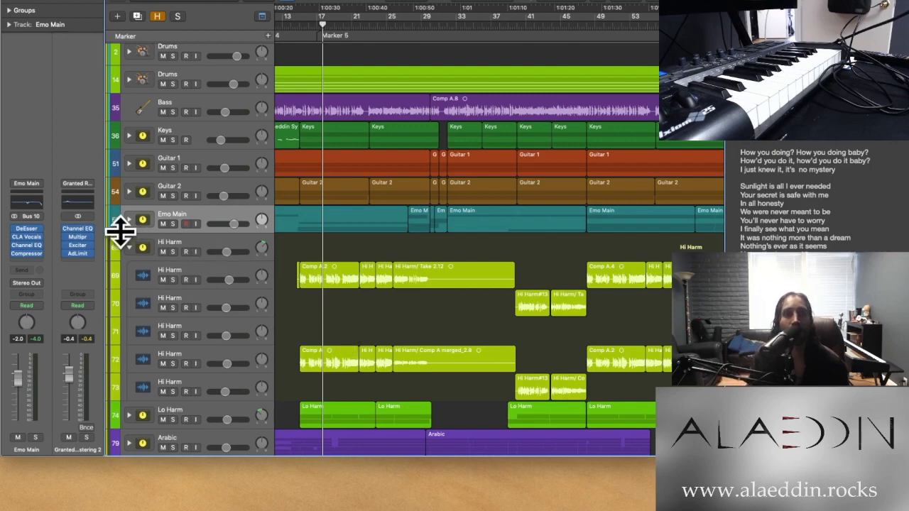
Solo the Emo Main stack and play it from bar 15, adding the Hi Harm stack to the solo for a second pass
{"action": "left_click", "coordinate": [172, 225]}
{"action": "key", "text": "super+Right"}
{"action": "key", "text": "super+Right"}
{"action": "key", "text": "super+Right"}
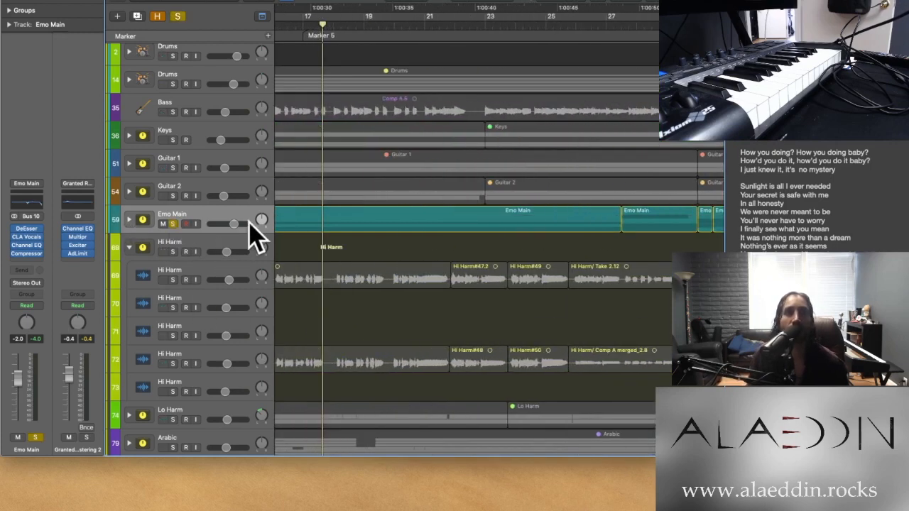
{"action": "scroll", "coordinate": [316, 206], "scroll_direction": "left", "scroll_amount": 5}
{"action": "left_click", "coordinate": [384, 25]}
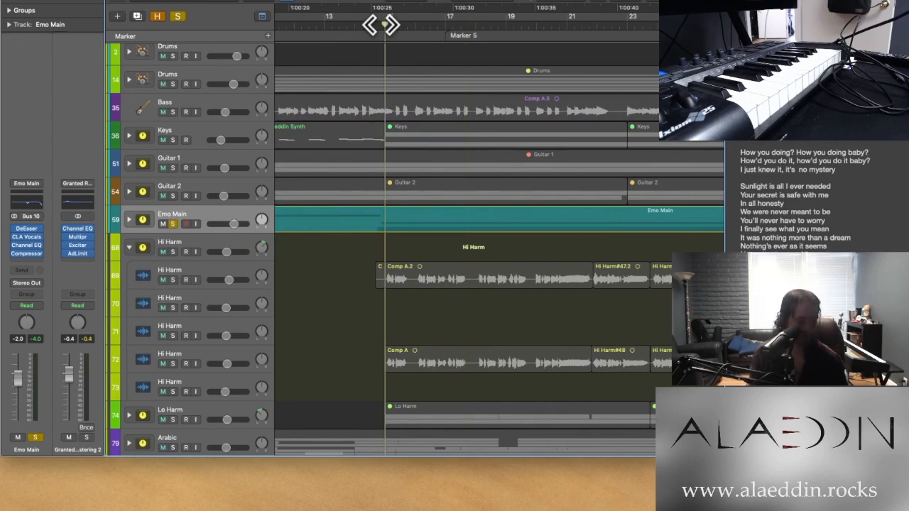
{"action": "key", "text": "space"}
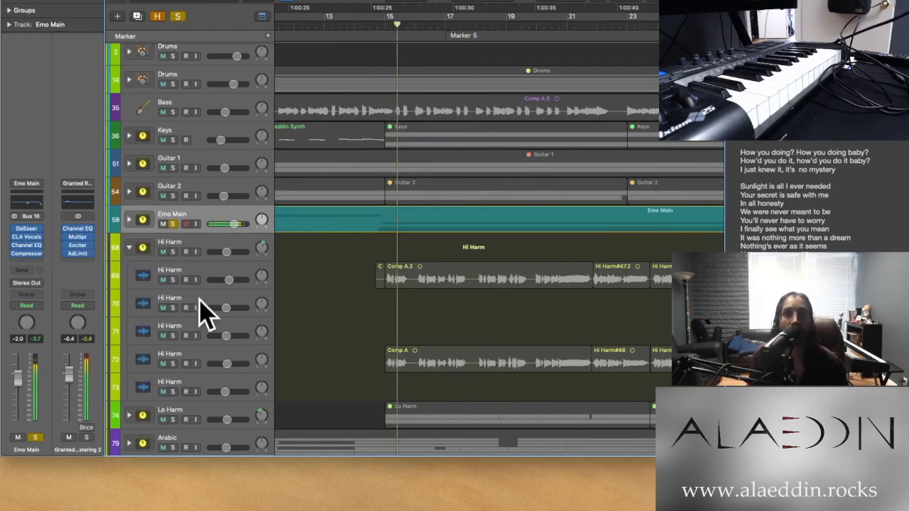
{"action": "left_click", "coordinate": [172, 252]}
{"action": "left_click", "coordinate": [384, 27]}
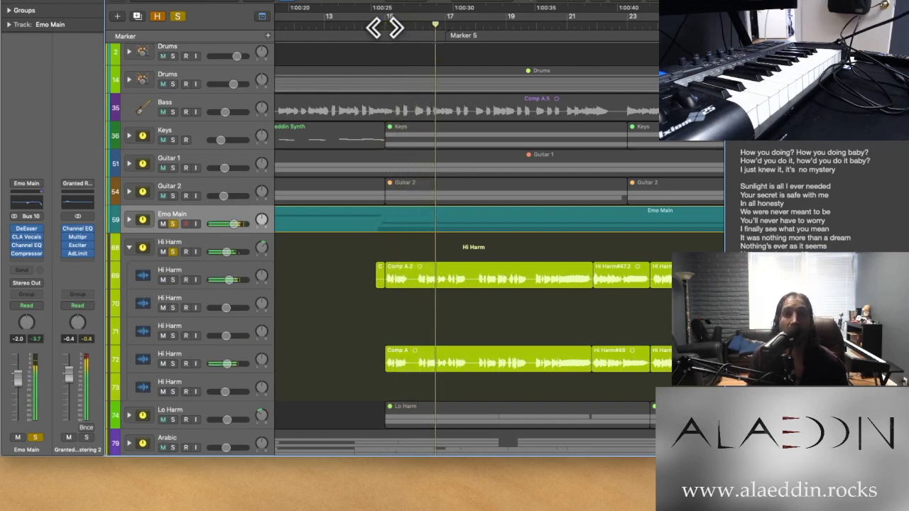
View the Flex Pitch notes of the Comp A.2 region on Hi Harm track 69, closing the editor when done
{"action": "scroll", "coordinate": [349, 256], "scroll_direction": "down", "scroll_amount": 2}
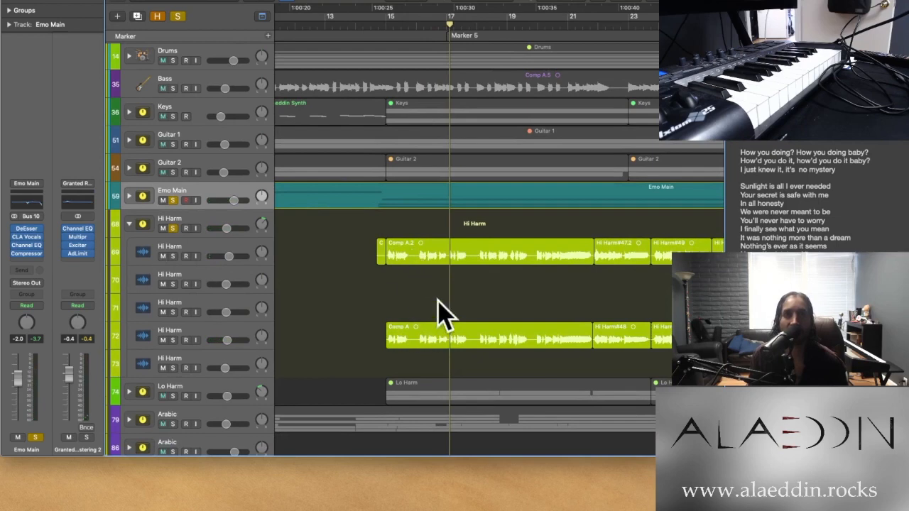
{"action": "double_click", "coordinate": [408, 252]}
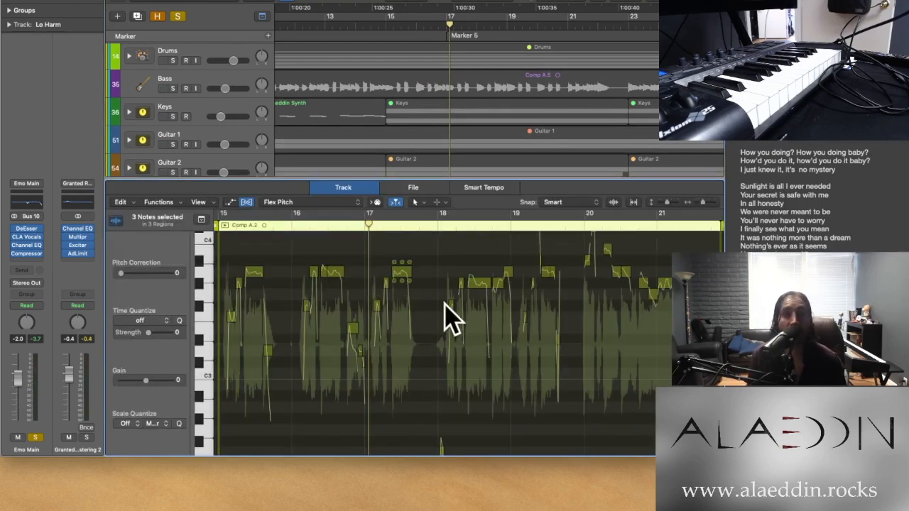
{"action": "key", "text": "e"}
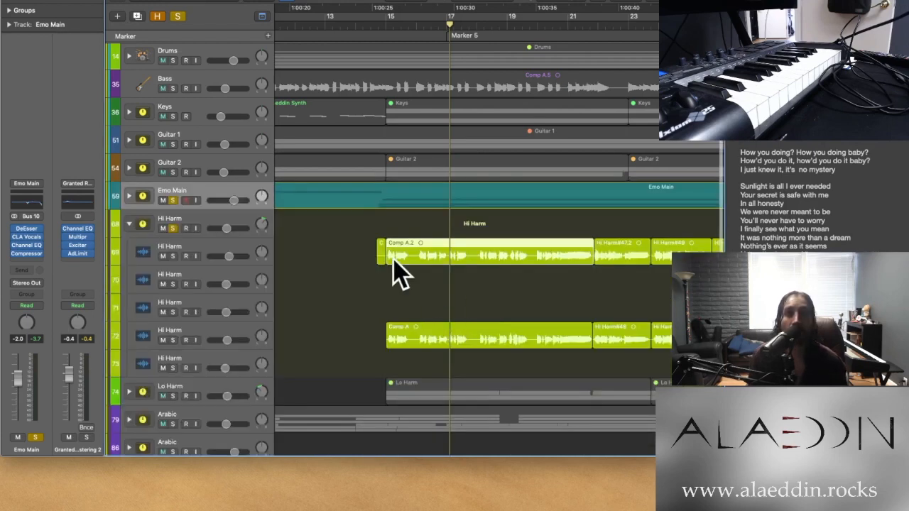
Play the soloed Emo Main and Hi Harm stacks from the start of the first region on Hi Harm track 70
{"action": "scroll", "coordinate": [392, 259], "scroll_direction": "down", "scroll_amount": 1}
{"action": "scroll", "coordinate": [392, 259], "scroll_direction": "down", "scroll_amount": 10}
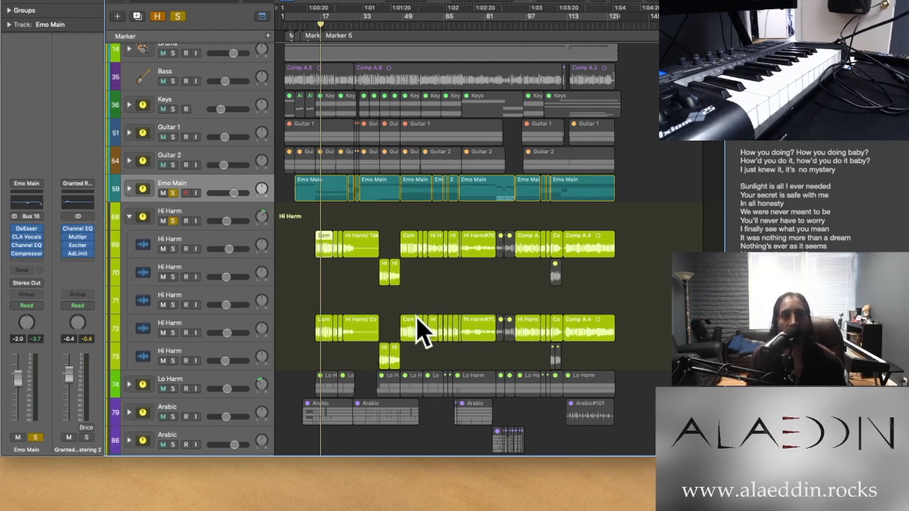
{"action": "left_click", "coordinate": [381, 29]}
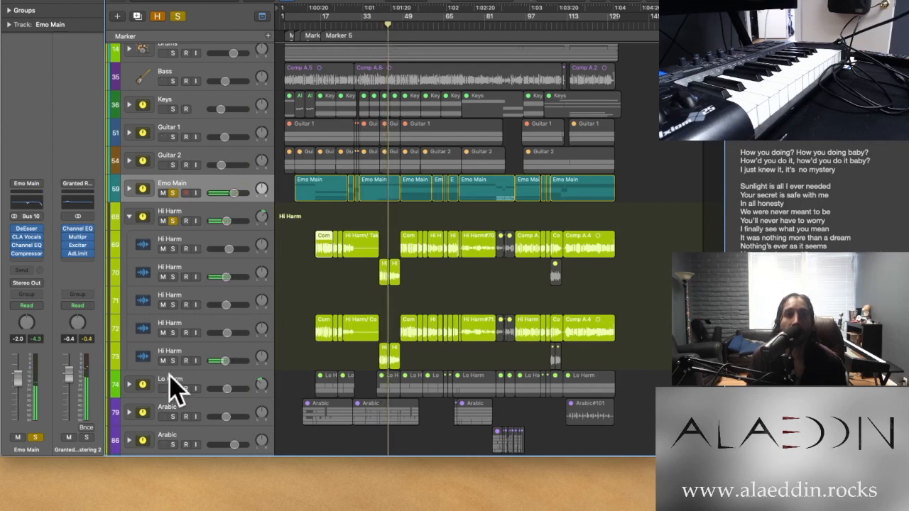
Add the Lo Harm stack to the solo and play all three vocal stacks from just before its third region
{"action": "left_click", "coordinate": [177, 397]}
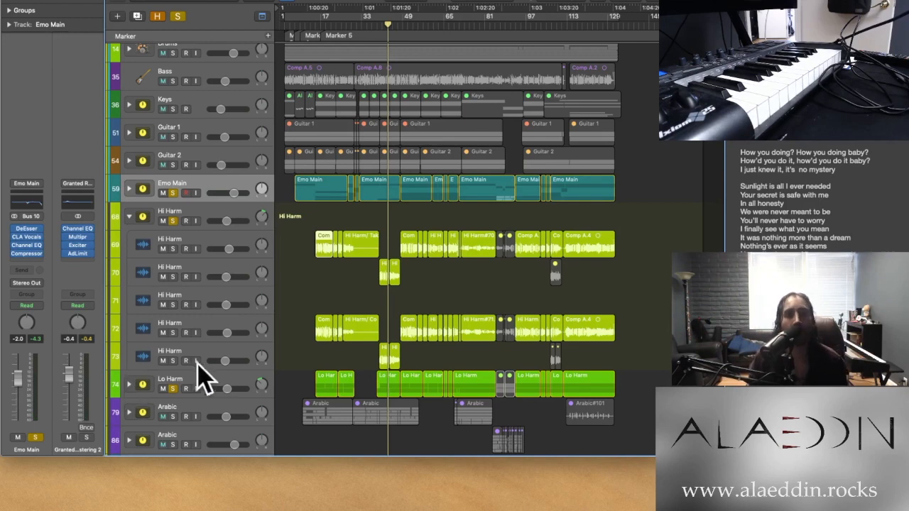
{"action": "left_click", "coordinate": [376, 30]}
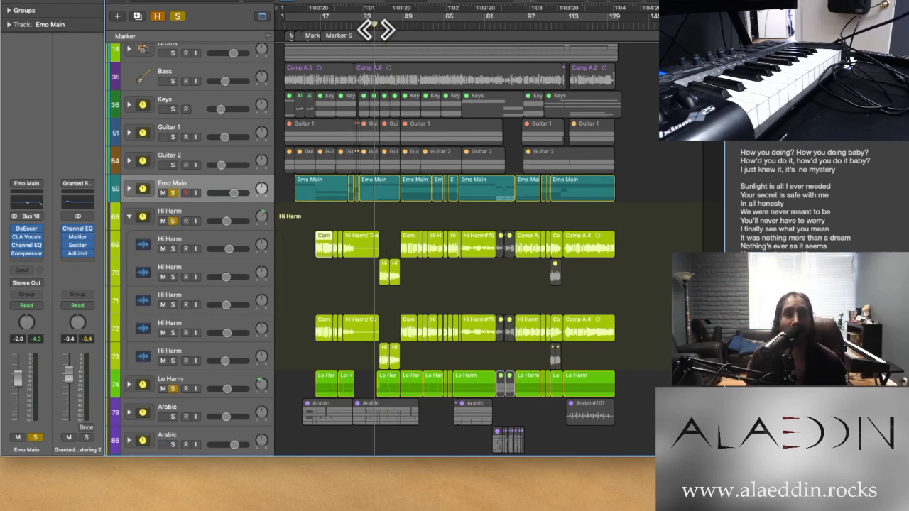
{"action": "key", "text": "space"}
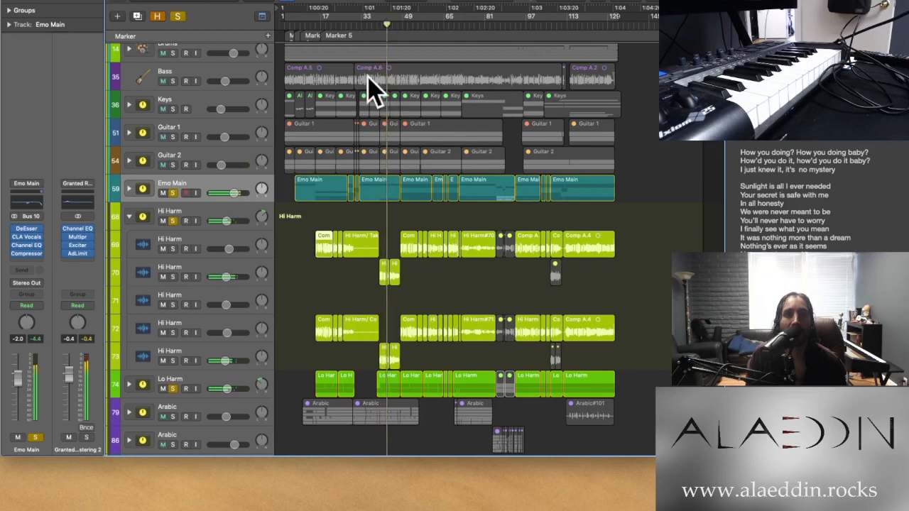
Clear the solos from the Emo Main, Hi Harm and Lo Harm stacks
{"action": "scroll", "coordinate": [260, 280], "scroll_direction": "down", "scroll_amount": 3}
{"action": "scroll", "coordinate": [260, 279], "scroll_direction": "down", "scroll_amount": 1}
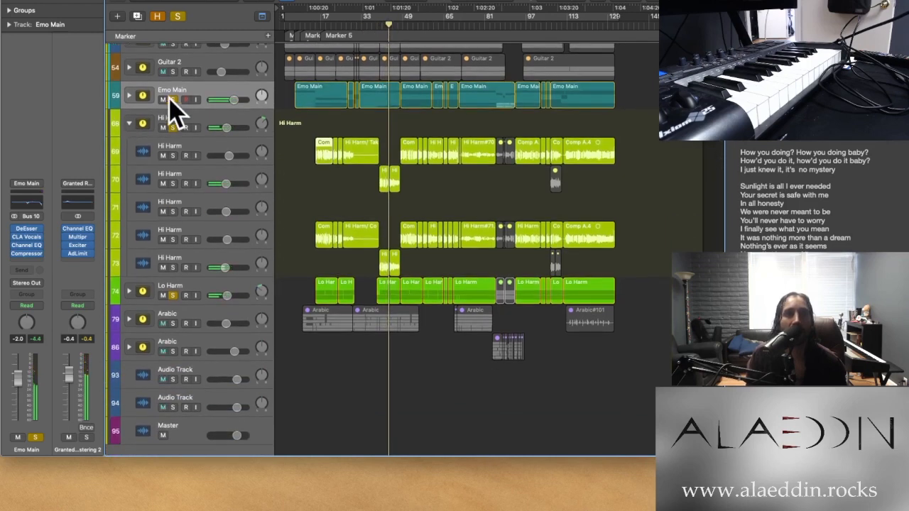
{"action": "left_click", "coordinate": [172, 100]}
{"action": "left_click", "coordinate": [172, 128]}
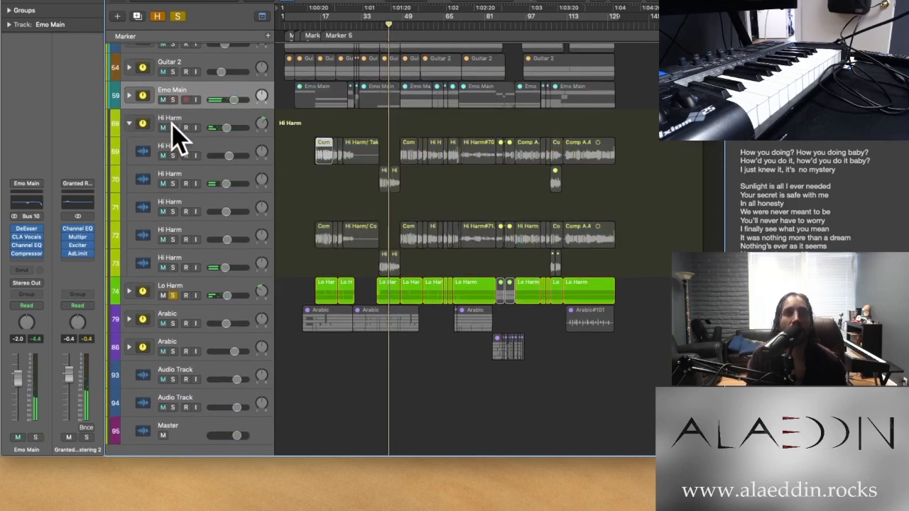
{"action": "left_click", "coordinate": [172, 294]}
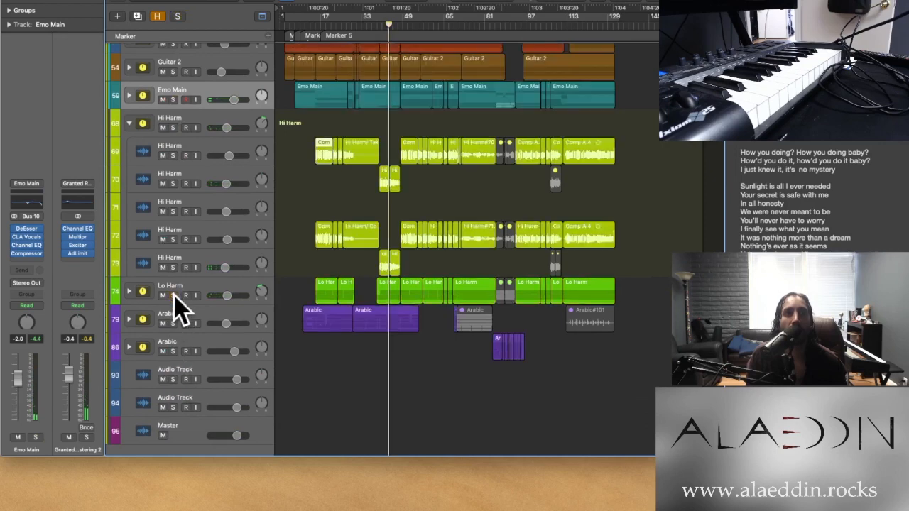
Expand the Lo Harm stack and look over its tracks alongside the Hi Harm tracks
{"action": "left_click", "coordinate": [130, 291]}
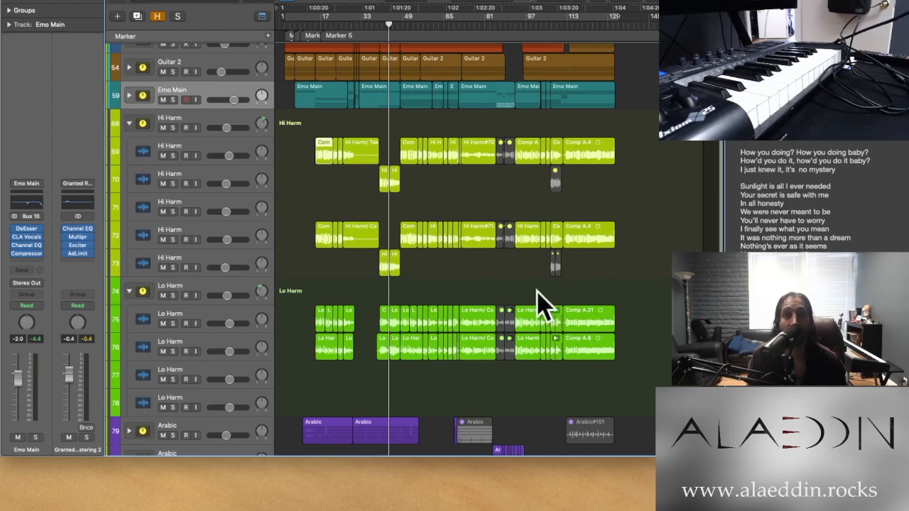
{"action": "scroll", "coordinate": [302, 226], "scroll_direction": "down", "scroll_amount": 3}
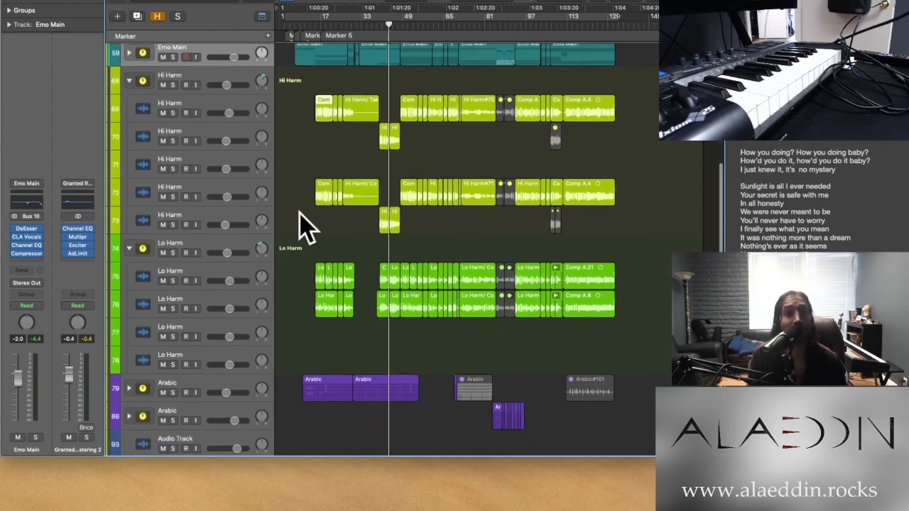
{"action": "scroll", "coordinate": [302, 226], "scroll_direction": "up", "scroll_amount": 2}
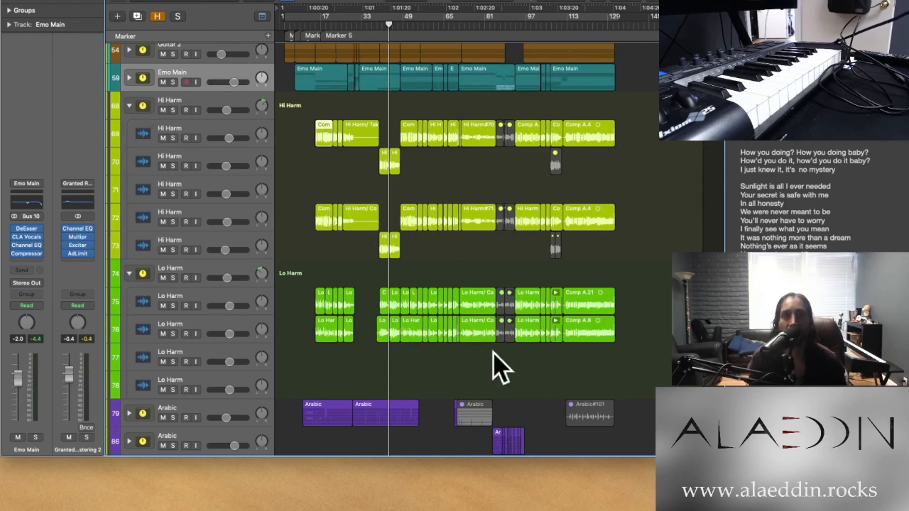
{"action": "scroll", "coordinate": [390, 355], "scroll_direction": "down", "scroll_amount": 5}
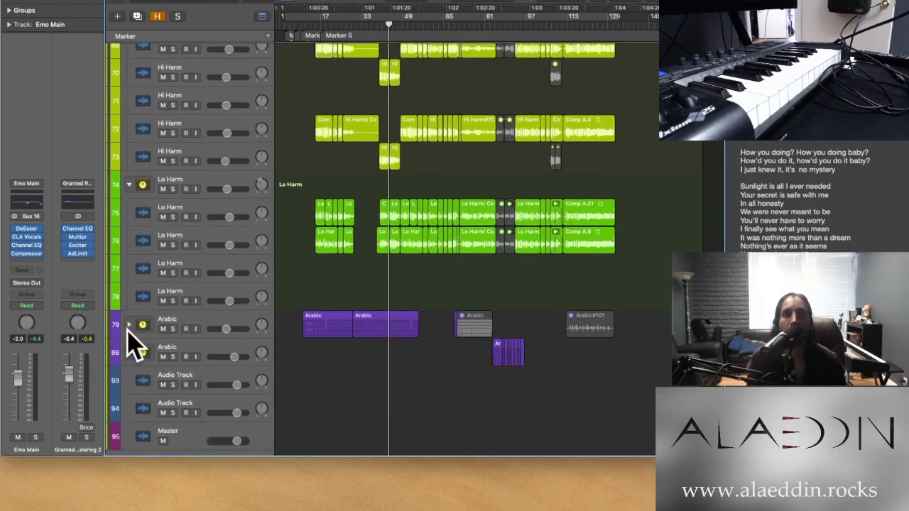
Expand Arabic stack 79 and play the full mix from the start of its first regions
{"action": "left_click", "coordinate": [128, 324]}
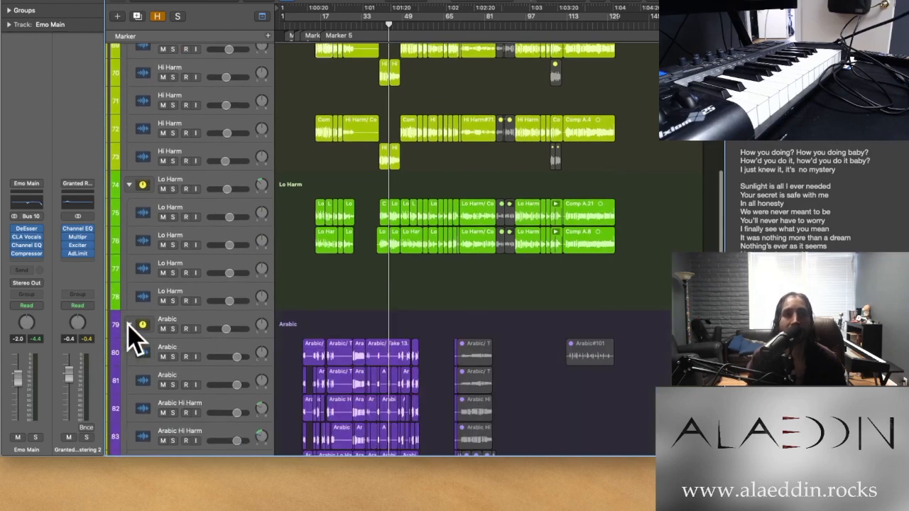
{"action": "scroll", "coordinate": [308, 244], "scroll_direction": "down", "scroll_amount": 5}
{"action": "scroll", "coordinate": [307, 236], "scroll_direction": "up", "scroll_amount": 5}
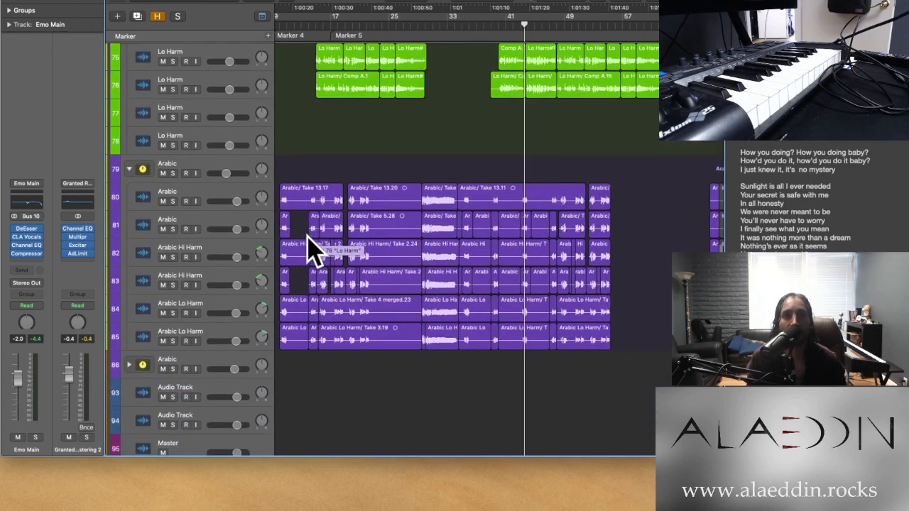
{"action": "scroll", "coordinate": [367, 108], "scroll_direction": "left", "scroll_amount": 3}
{"action": "left_click", "coordinate": [350, 22]}
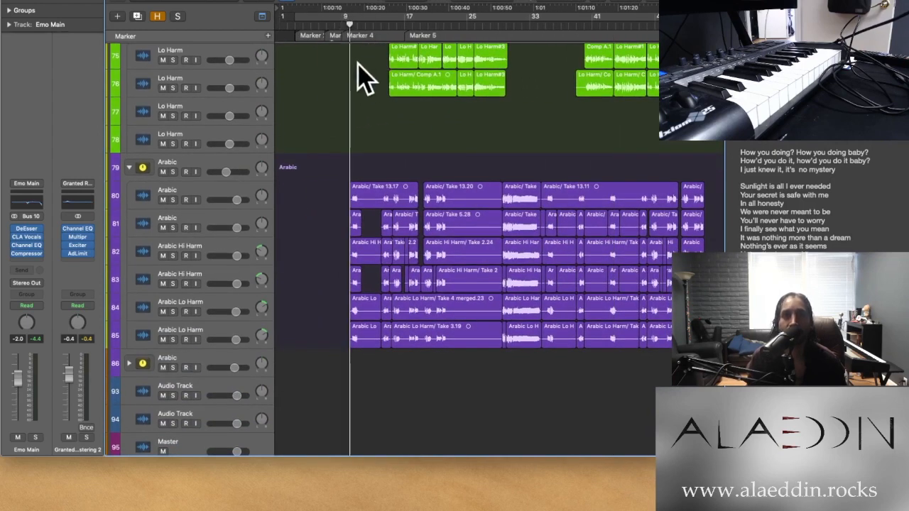
{"action": "key", "text": "space"}
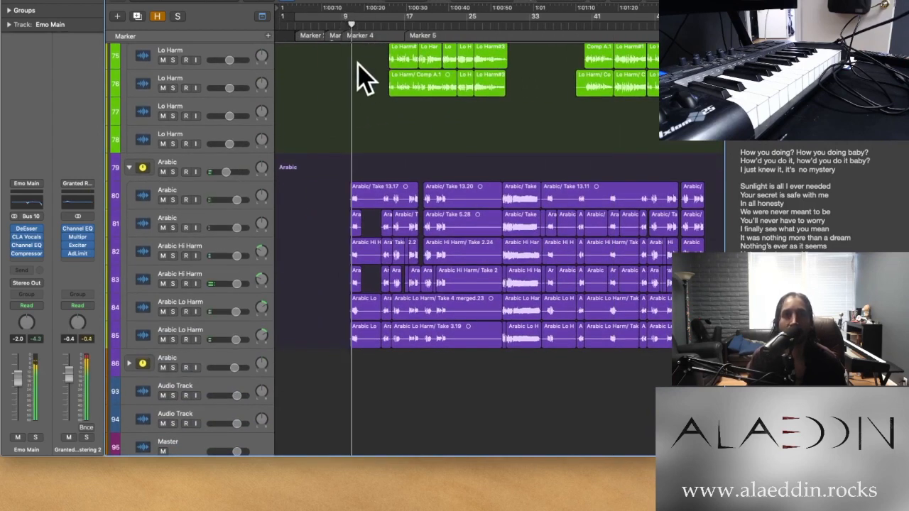
Solo Arabic stack 79 and play it from the start of its first regions
{"action": "left_click", "coordinate": [172, 172]}
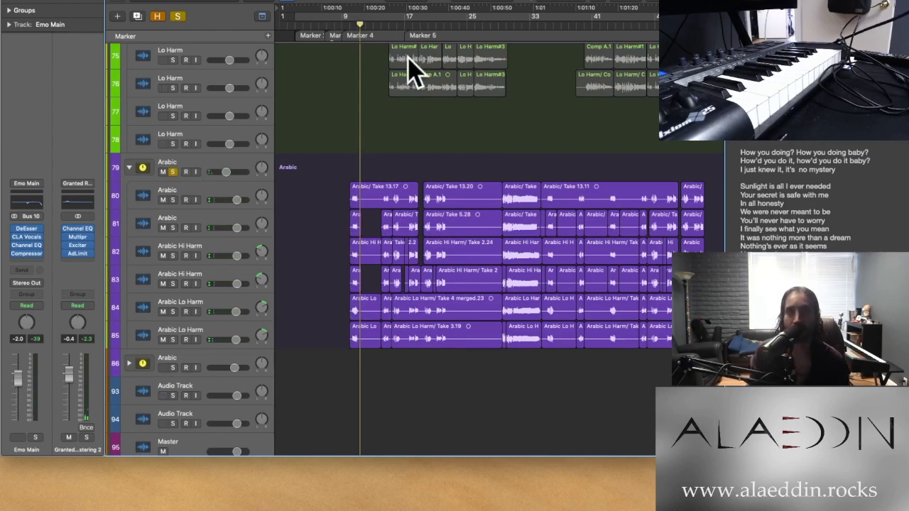
{"action": "left_click", "coordinate": [350, 27]}
{"action": "key", "text": "space"}
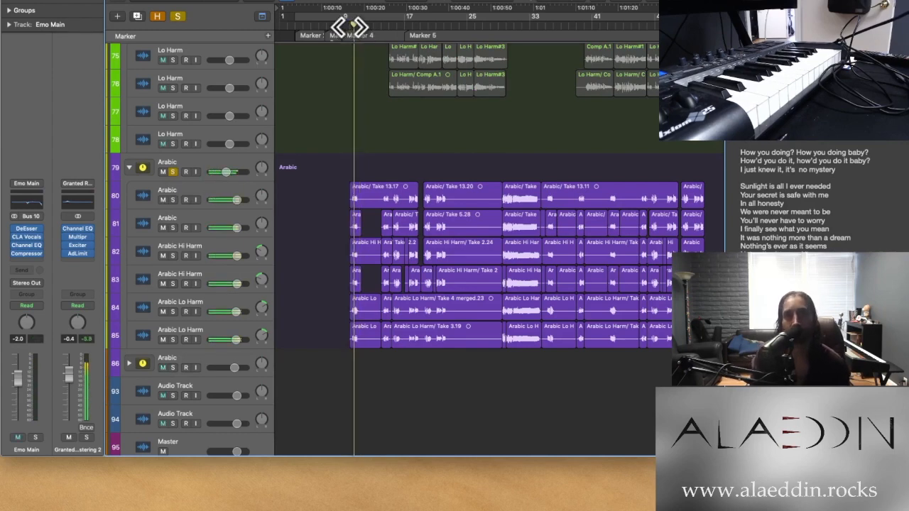
Play the soloed Arabic stack from about bar 13 and again from about bar 17, stopping playback at the end
{"action": "left_click", "coordinate": [381, 24]}
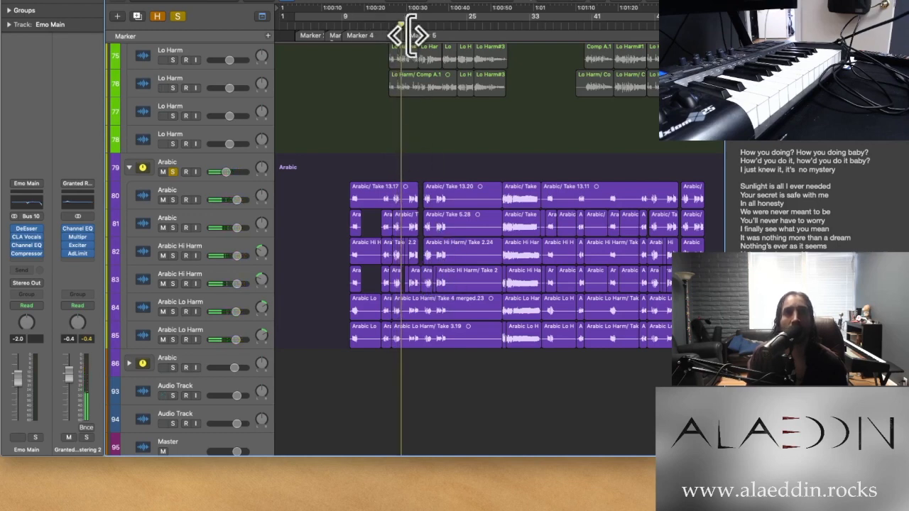
{"action": "left_click", "coordinate": [409, 31]}
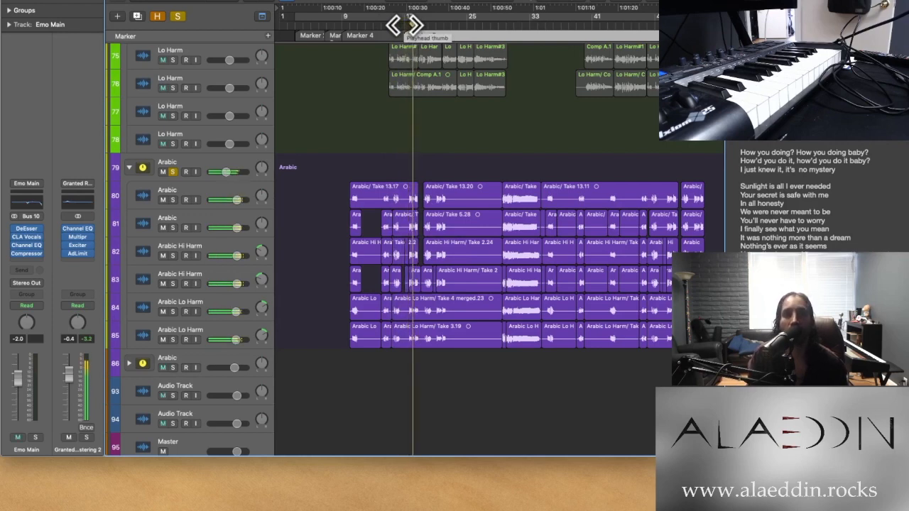
{"action": "key", "text": "space"}
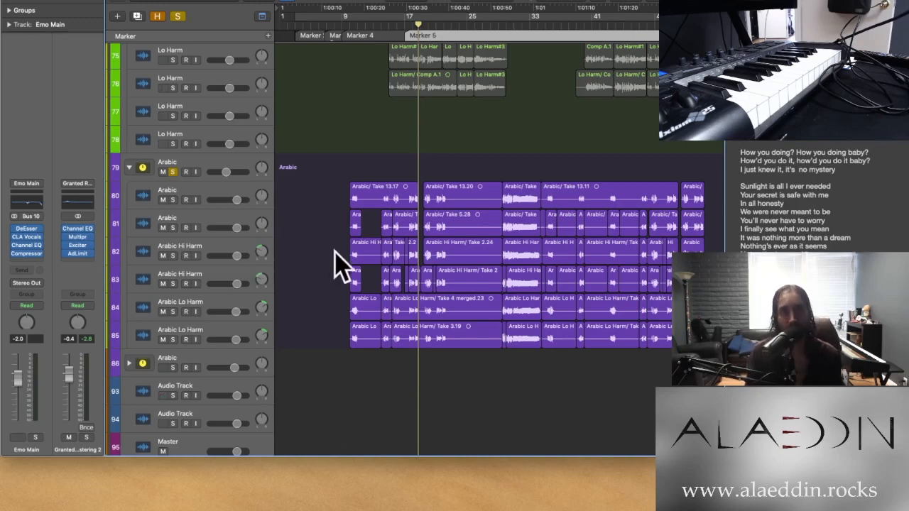
Play the soloed Arabic stack 79 from about bar 10, from about bar 18 and from about bar 29
{"action": "scroll", "coordinate": [334, 275], "scroll_direction": "down", "scroll_amount": 1}
{"action": "scroll", "coordinate": [336, 276], "scroll_direction": "up", "scroll_amount": 1}
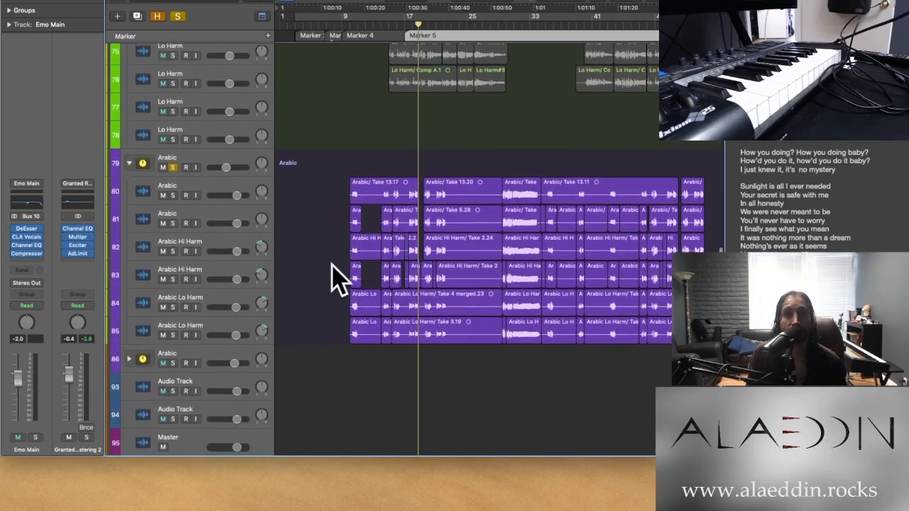
{"action": "left_click", "coordinate": [357, 26]}
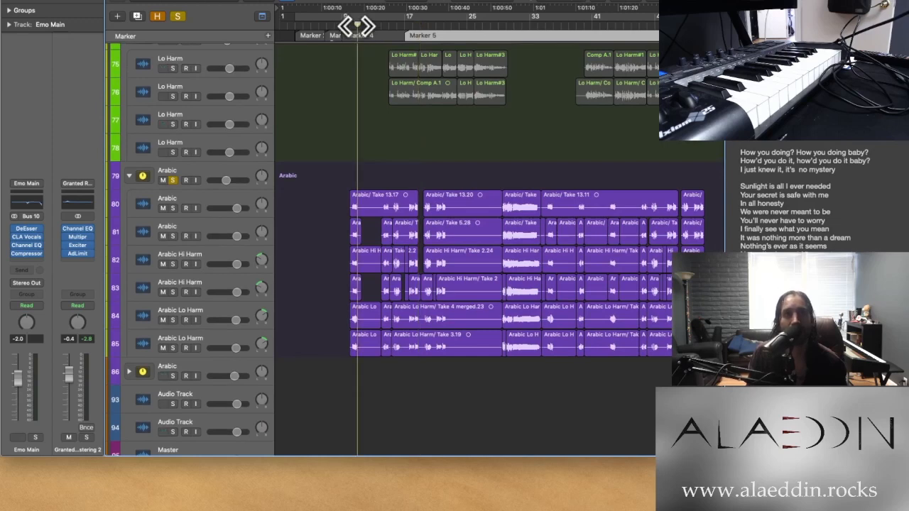
{"action": "left_click", "coordinate": [419, 26]}
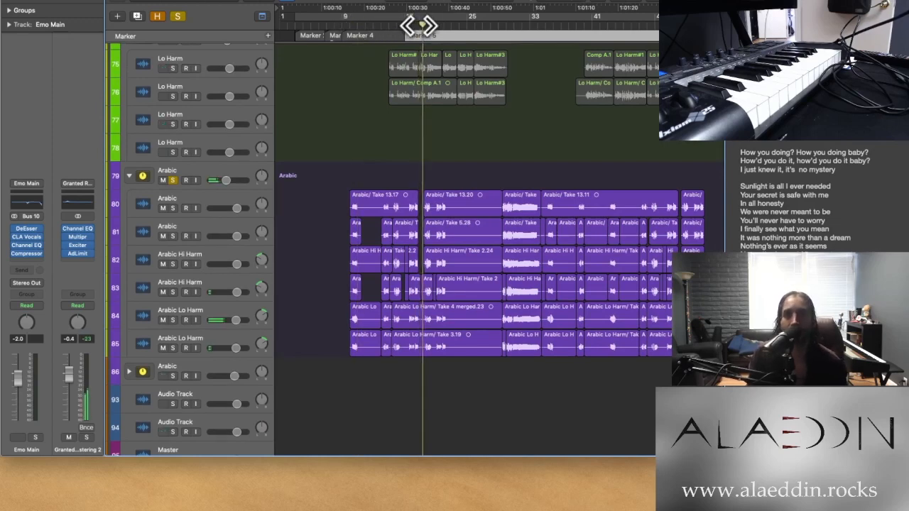
{"action": "scroll", "coordinate": [390, 41], "scroll_direction": "right", "scroll_amount": 3}
{"action": "scroll", "coordinate": [390, 41], "scroll_direction": "right", "scroll_amount": 1}
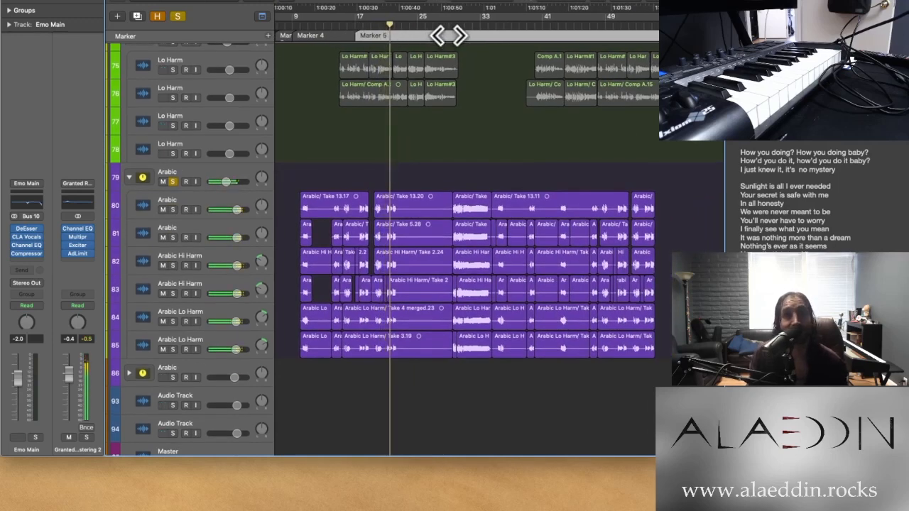
{"action": "left_click", "coordinate": [456, 25]}
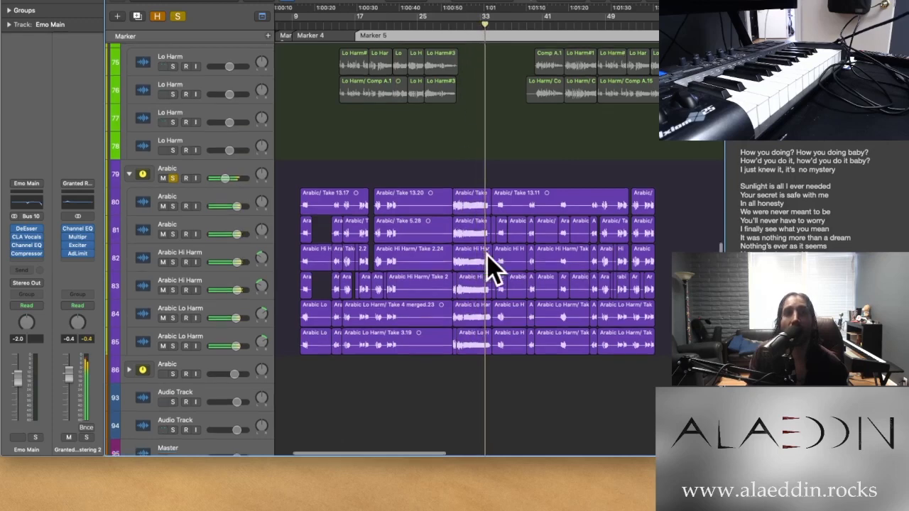
Look over the remaining Arabic regions across the whole song and take Arabic stack 79 out of solo
{"action": "scroll", "coordinate": [487, 263], "scroll_direction": "right", "scroll_amount": 5}
{"action": "scroll", "coordinate": [487, 263], "scroll_direction": "down", "scroll_amount": 2}
{"action": "key", "text": "super+Right"}
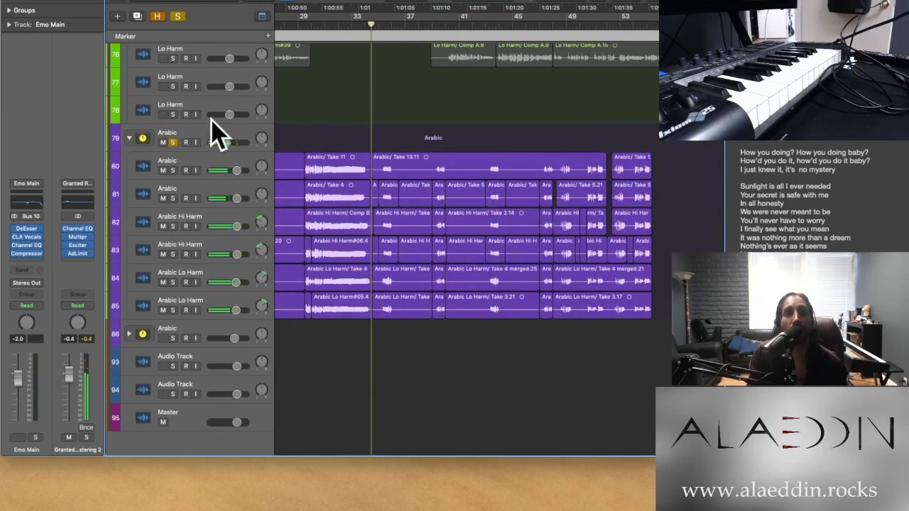
{"action": "scroll", "coordinate": [307, 109], "scroll_direction": "up", "scroll_amount": 1}
{"action": "scroll", "coordinate": [307, 128], "scroll_direction": "up", "scroll_amount": 8}
{"action": "scroll", "coordinate": [306, 128], "scroll_direction": "down", "scroll_amount": 6}
{"action": "key", "text": "super+Left"}
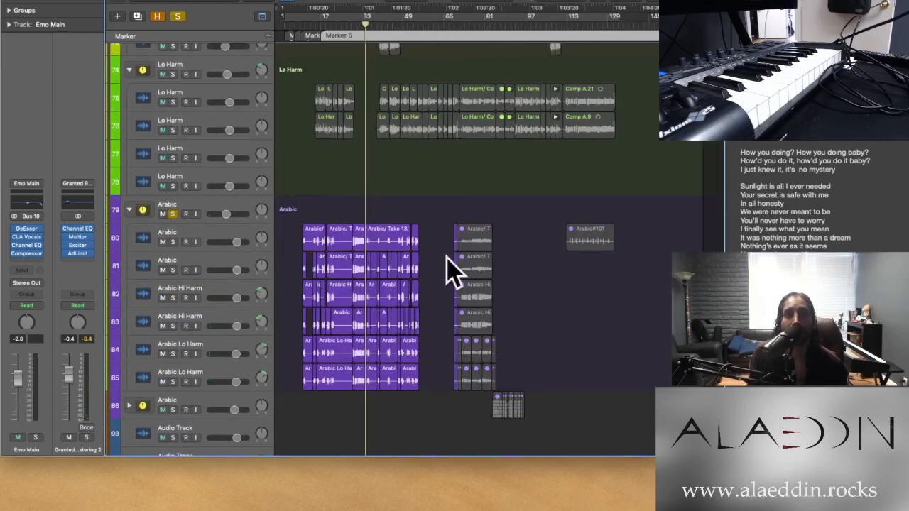
{"action": "scroll", "coordinate": [406, 372], "scroll_direction": "down", "scroll_amount": 4}
{"action": "scroll", "coordinate": [406, 372], "scroll_direction": "up", "scroll_amount": 5}
{"action": "scroll", "coordinate": [406, 372], "scroll_direction": "down", "scroll_amount": 3}
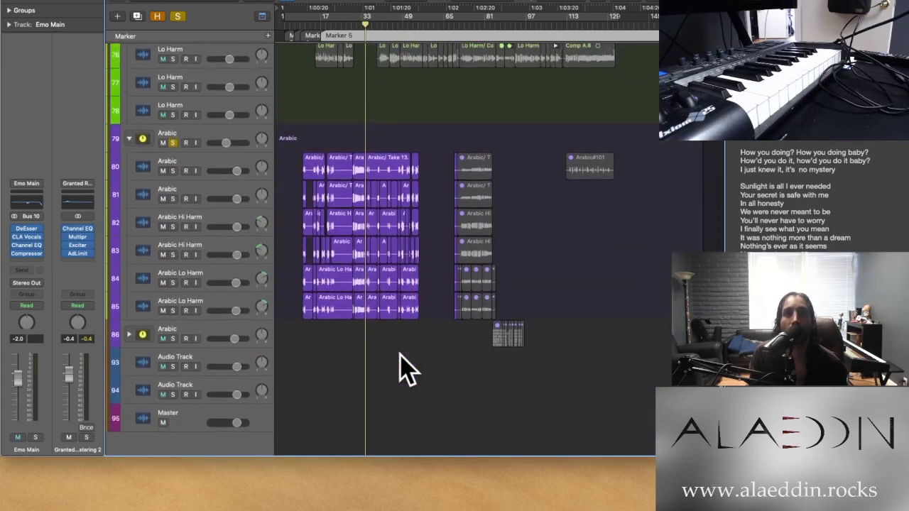
{"action": "scroll", "coordinate": [400, 371], "scroll_direction": "up", "scroll_amount": 2}
{"action": "left_click", "coordinate": [173, 209]}
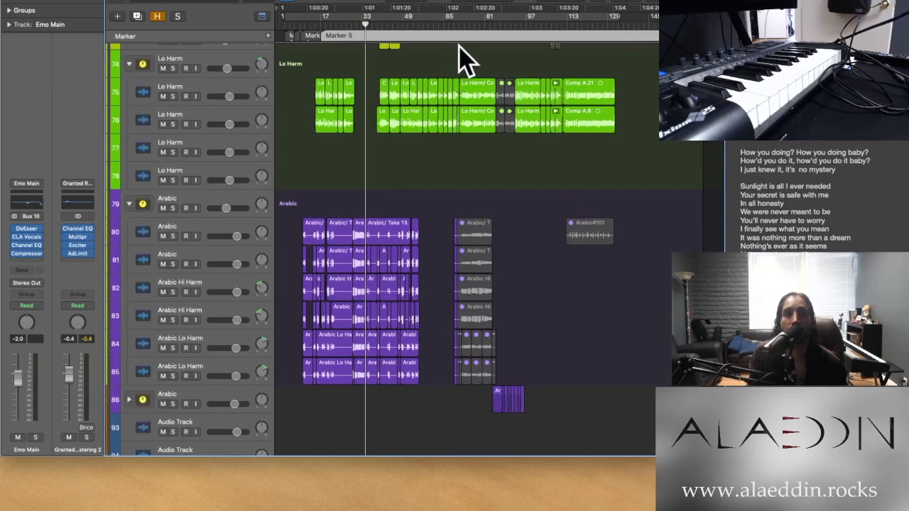
Play the full mix from about bar 69 and expand Arabic stack 86 to examine its tracks
{"action": "left_click", "coordinate": [459, 26]}
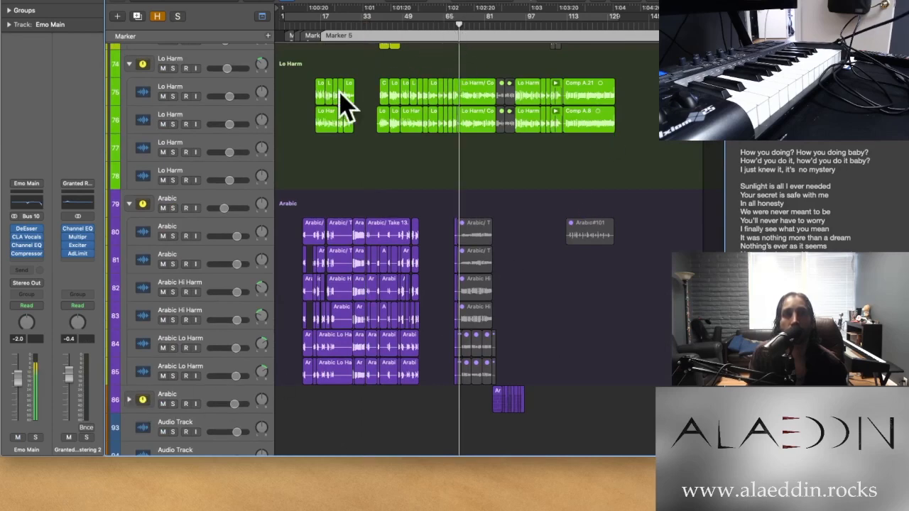
{"action": "key", "text": "space"}
{"action": "scroll", "coordinate": [523, 270], "scroll_direction": "up", "scroll_amount": 5}
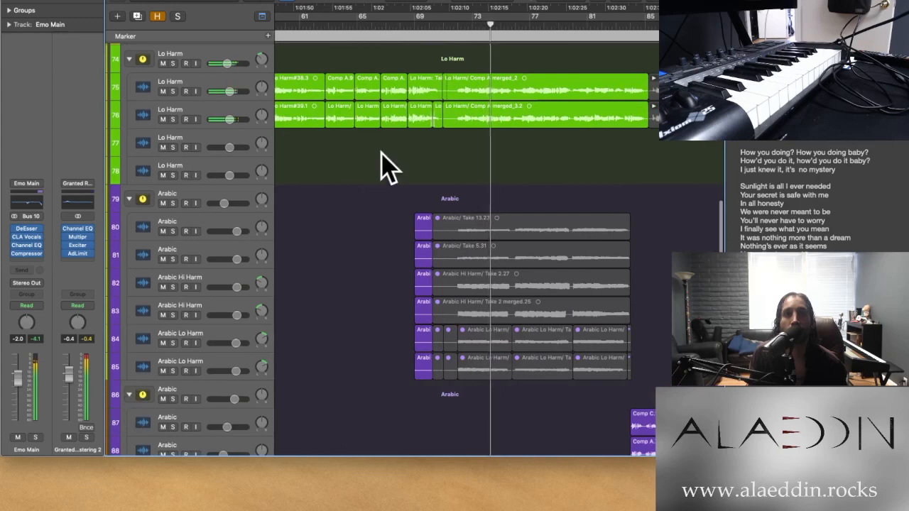
{"action": "scroll", "coordinate": [386, 166], "scroll_direction": "right", "scroll_amount": 5}
{"action": "scroll", "coordinate": [386, 167], "scroll_direction": "down", "scroll_amount": 4}
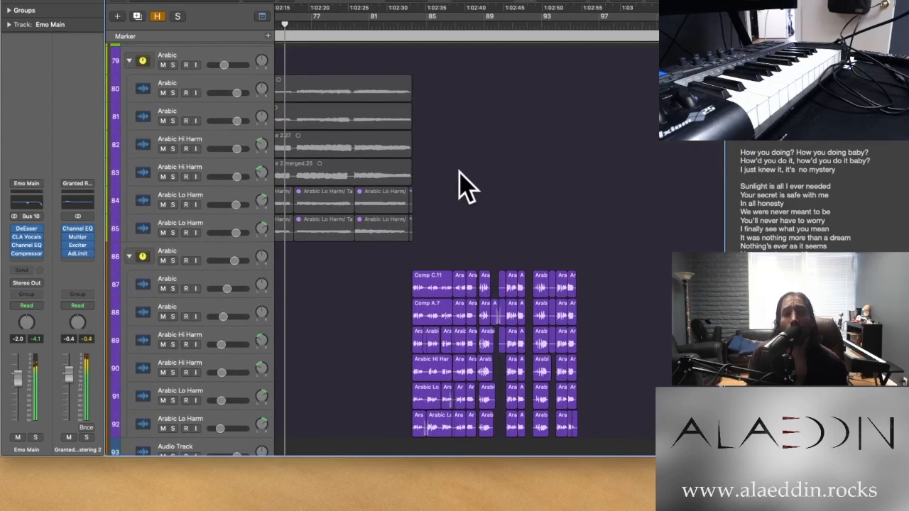
{"action": "scroll", "coordinate": [466, 187], "scroll_direction": "down", "scroll_amount": 5}
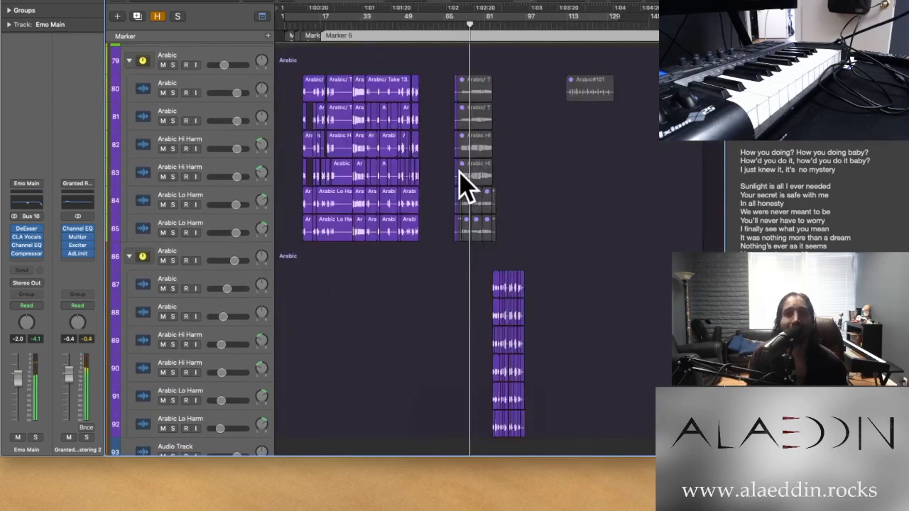
Collapse both Arabic stacks and the Lo Harm and Hi Harm stacks
{"action": "left_click", "coordinate": [128, 256]}
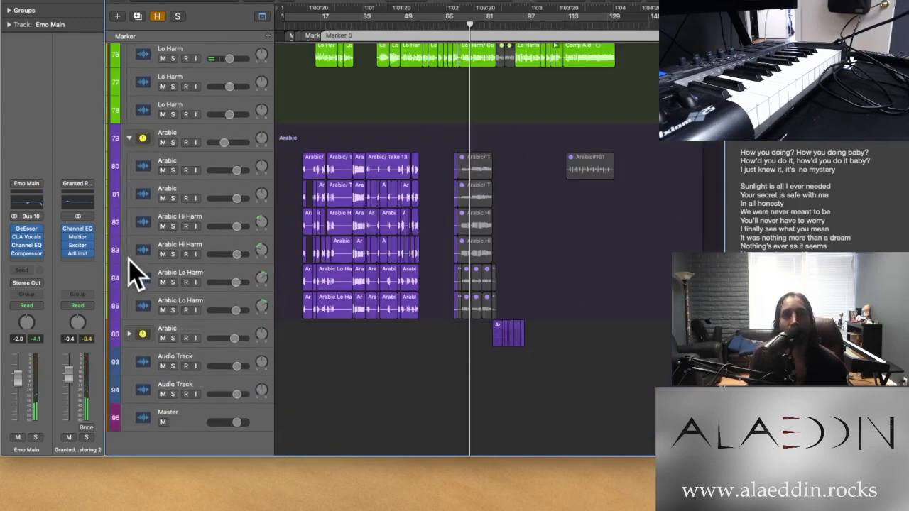
{"action": "left_click", "coordinate": [129, 140]}
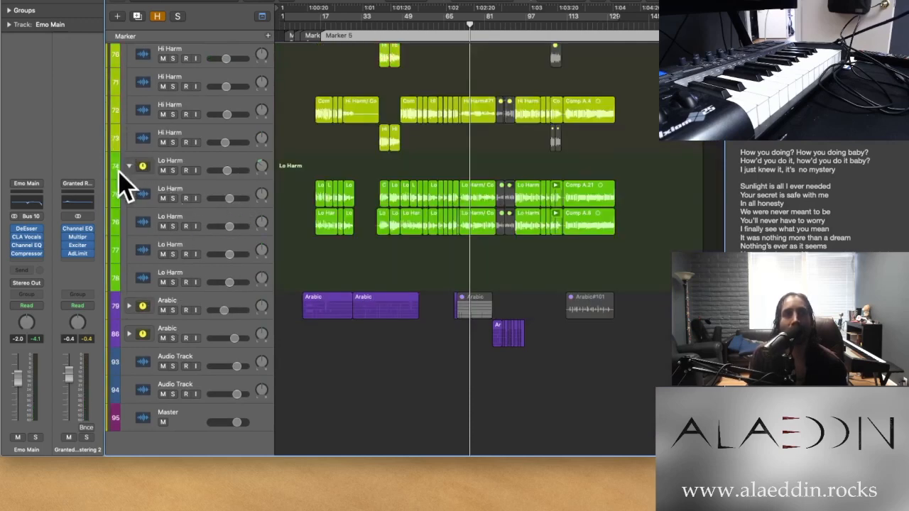
{"action": "left_click", "coordinate": [130, 166]}
{"action": "left_click", "coordinate": [129, 108]}
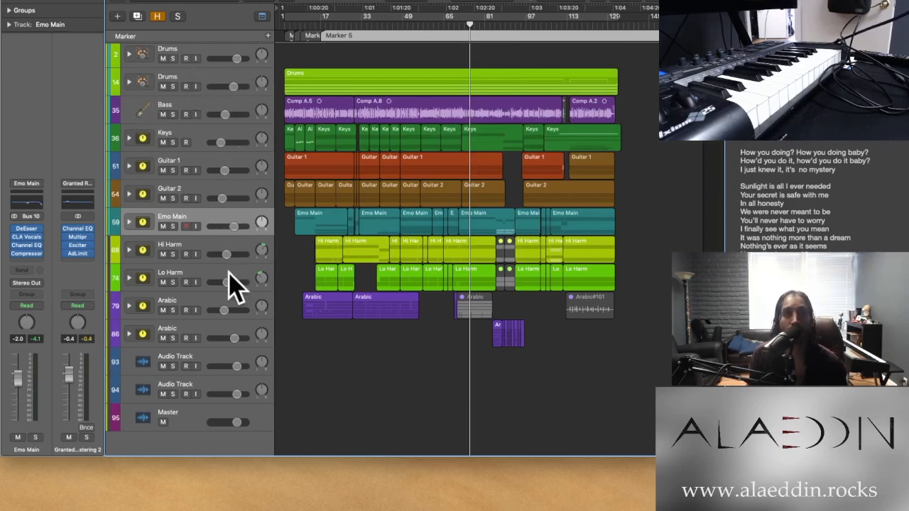
Show the mixer enlarged to view the inserts and sends of every stack, and close it again
{"action": "key", "text": "x"}
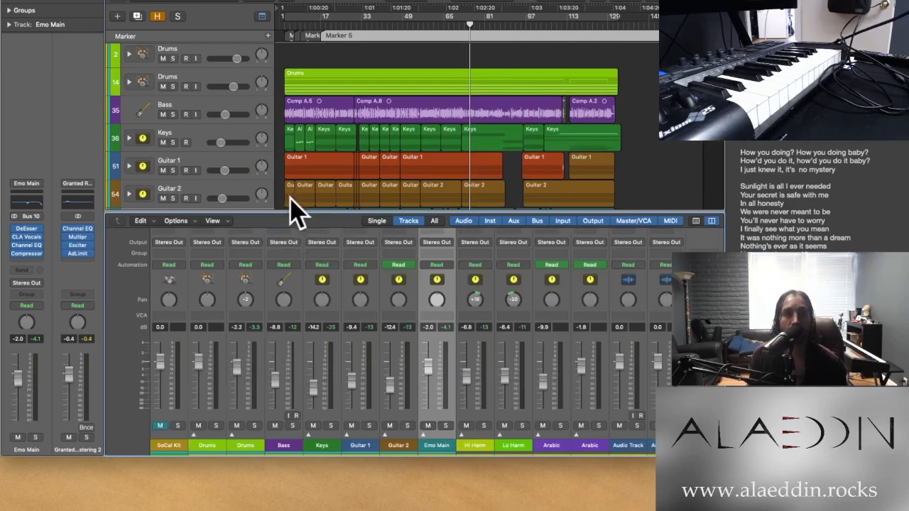
{"action": "left_click_drag", "start_coordinate": [292, 211], "coordinate": [265, 79]}
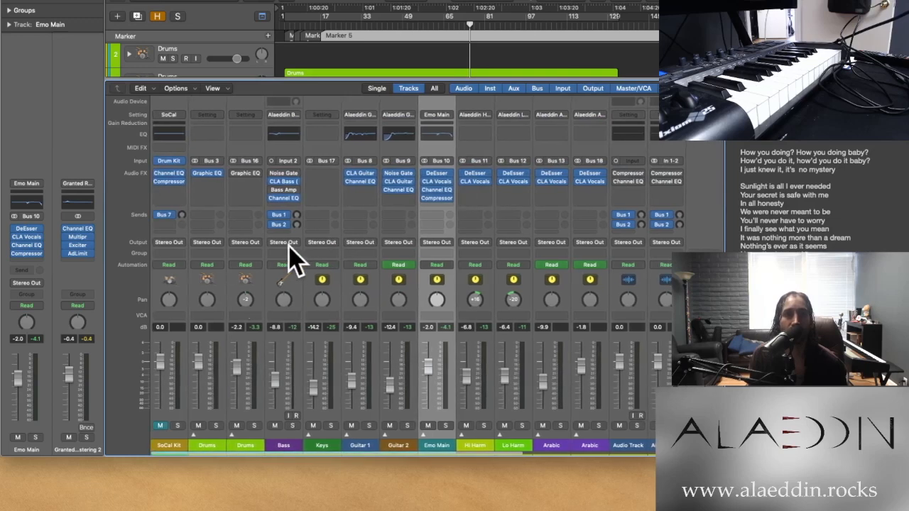
{"action": "key", "text": "x"}
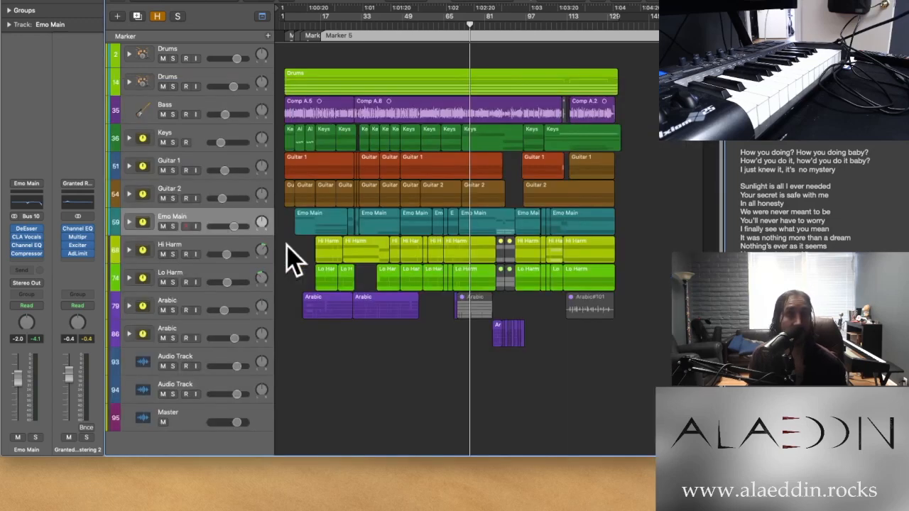
Expand Arabic stack 86 to review its layered main, Hi Harm and Lo Harm tracks, and collapse it again
{"action": "left_click", "coordinate": [129, 333]}
{"action": "scroll", "coordinate": [170, 345], "scroll_direction": "down", "scroll_amount": 5}
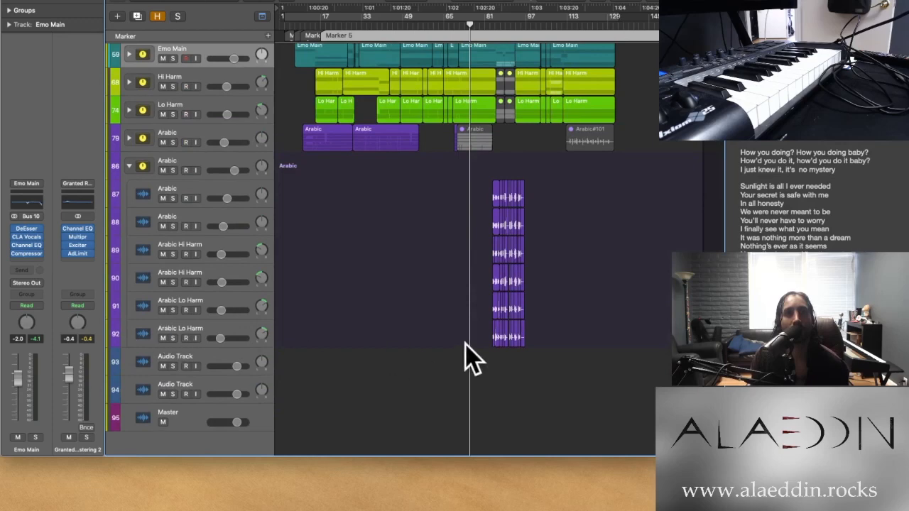
{"action": "left_click", "coordinate": [127, 166]}
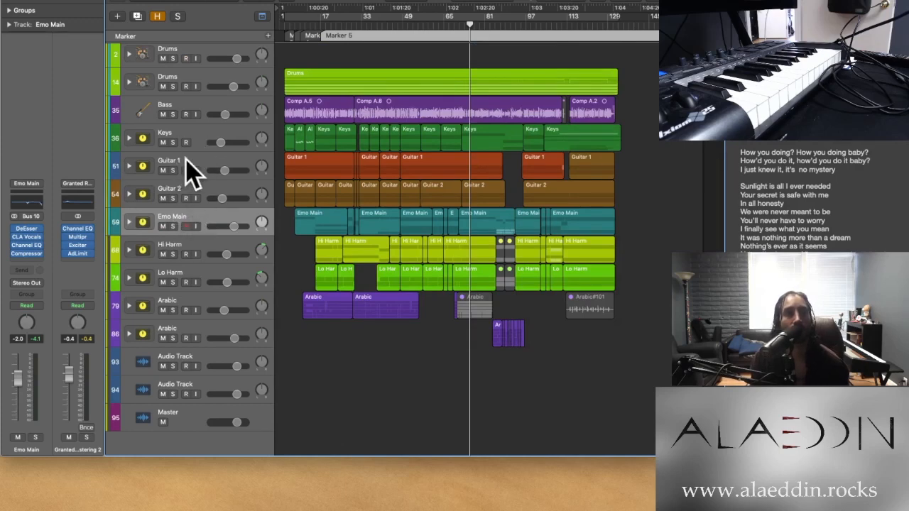
Expand Drums stack 14 and view the CLA Drums plug-in settings on its Kick track
{"action": "left_click", "coordinate": [130, 82]}
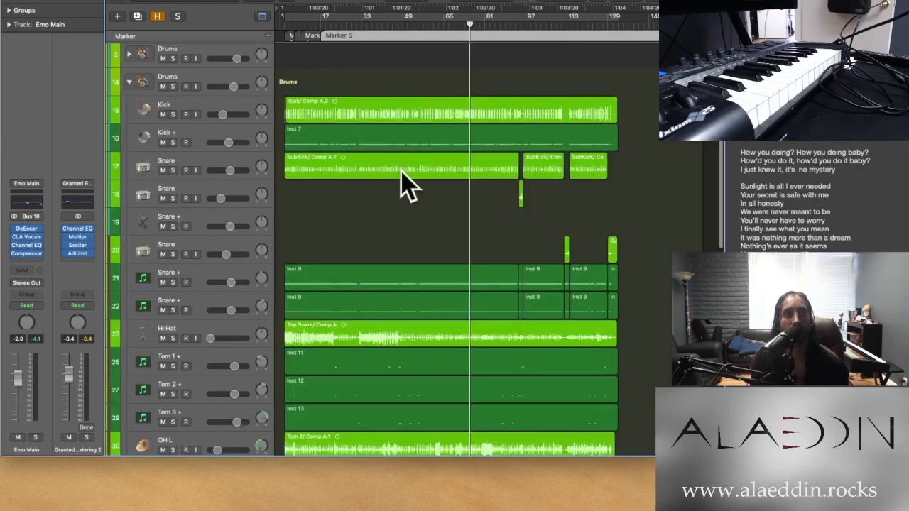
{"action": "left_click", "coordinate": [217, 110]}
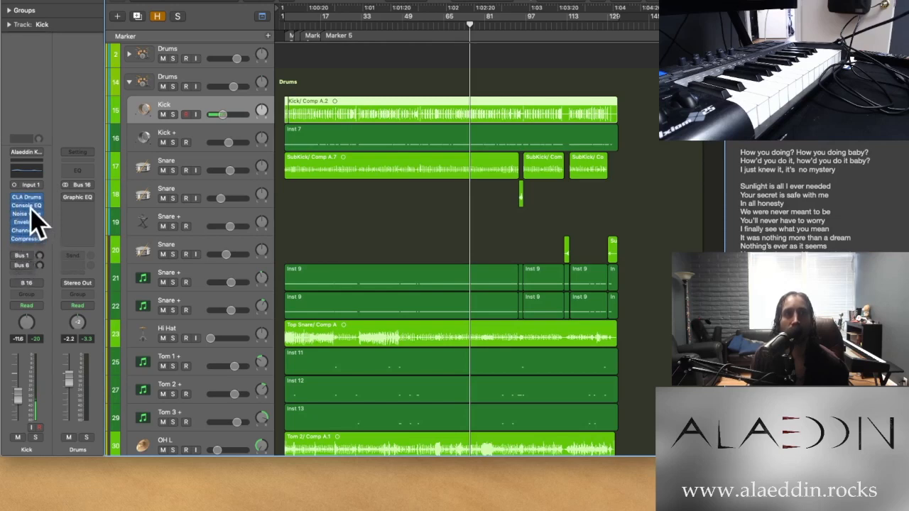
{"action": "left_click", "coordinate": [28, 206]}
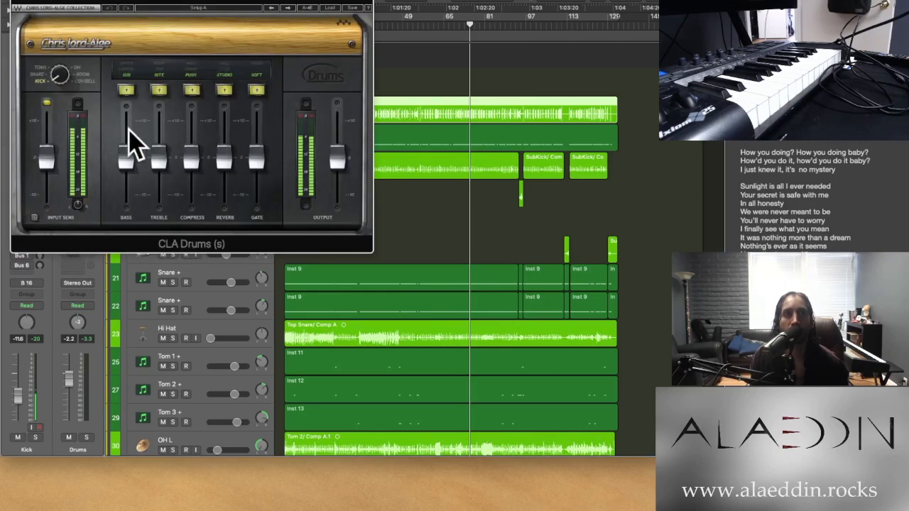
{"action": "left_click", "coordinate": [16, 2]}
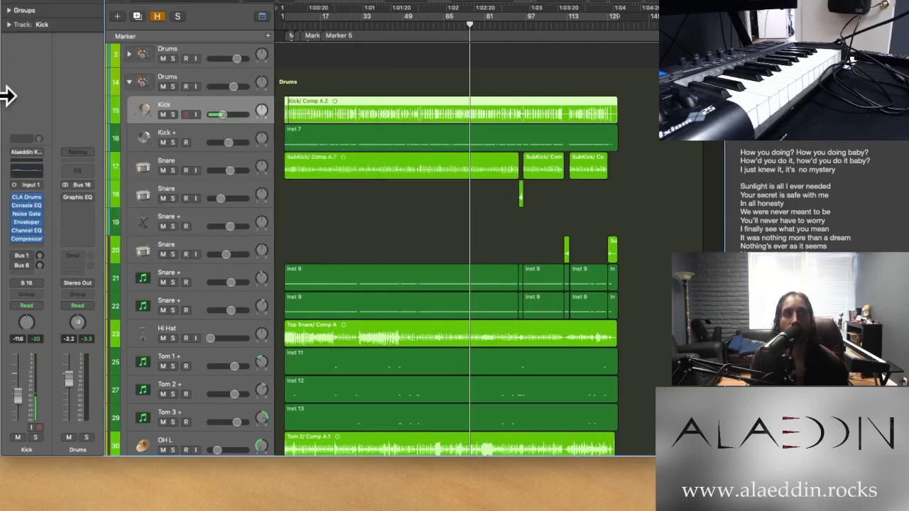
View the Kick track's Vintage Console EQ and Noise Gate settings, closing each plug-in window after viewing
{"action": "left_click", "coordinate": [26, 205]}
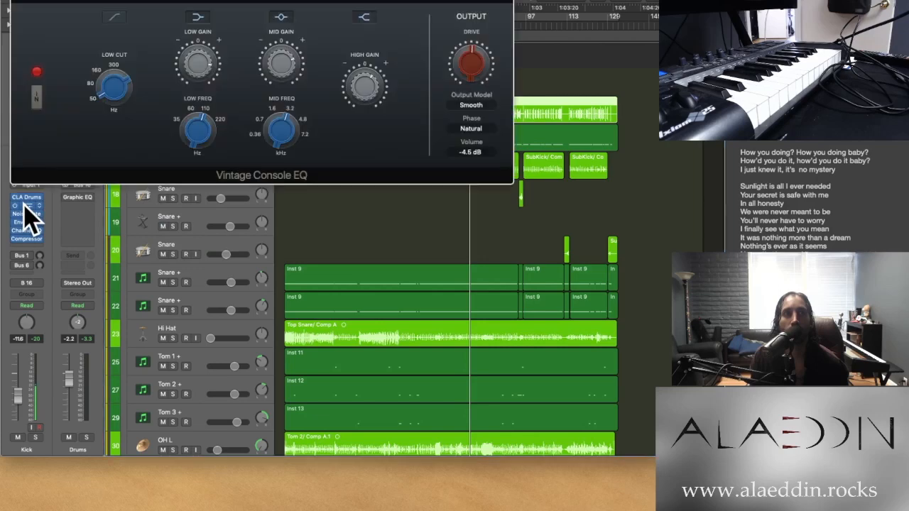
{"action": "left_click", "coordinate": [15, 2]}
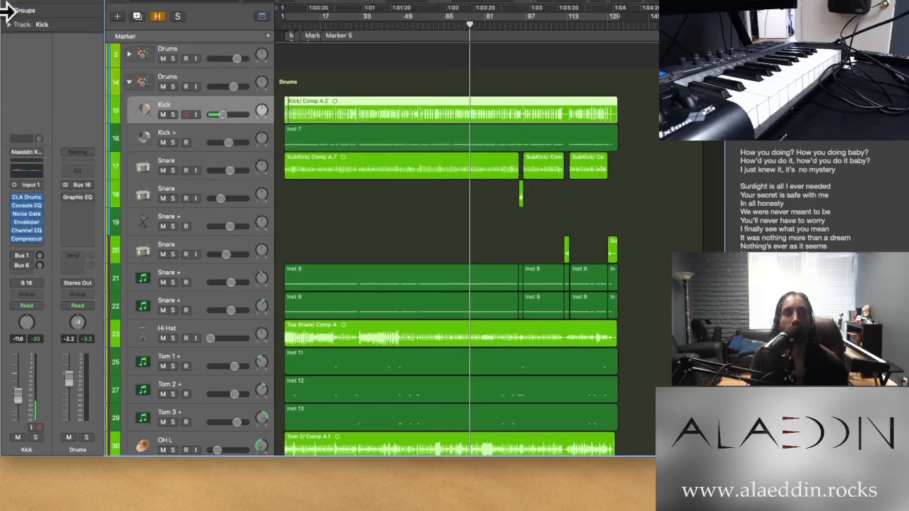
{"action": "left_click", "coordinate": [28, 214]}
{"action": "left_click", "coordinate": [27, 218]}
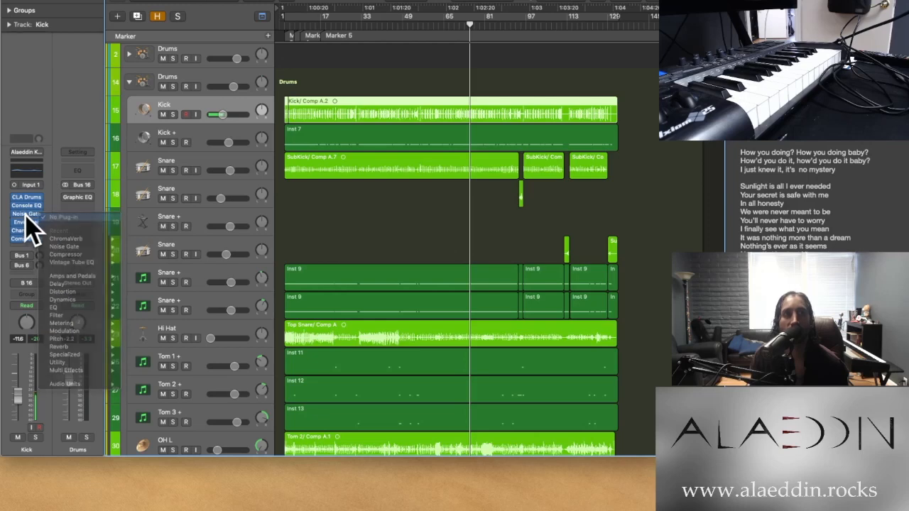
{"action": "left_click", "coordinate": [27, 215]}
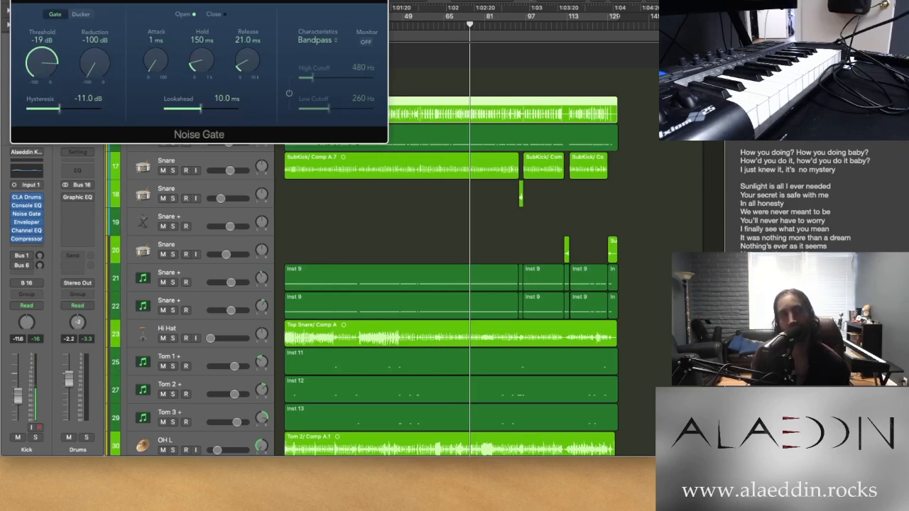
{"action": "key", "text": "super+w"}
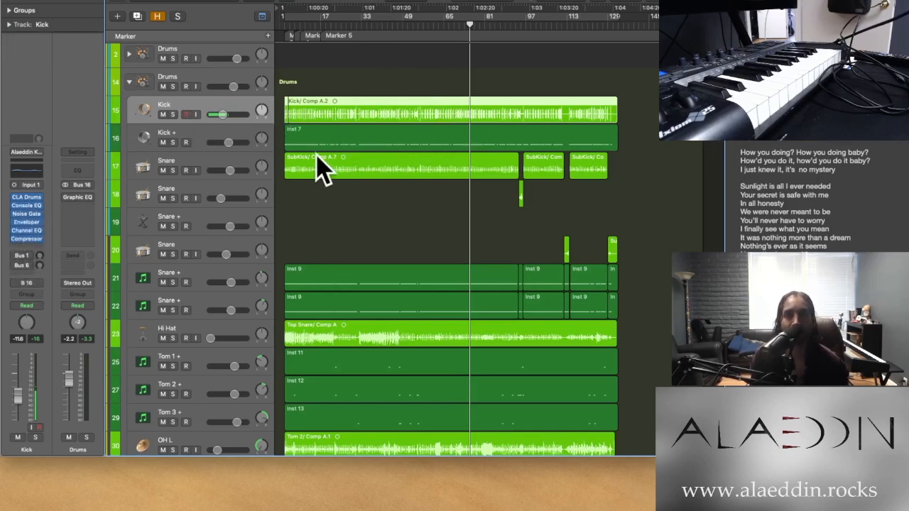
Step through the drum tracks from Kick and Kick + down to Snare + track 21, examining each channel strip's plug-ins
{"action": "scroll", "coordinate": [305, 223], "scroll_direction": "down", "scroll_amount": 2}
{"action": "scroll", "coordinate": [162, 126], "scroll_direction": "up", "scroll_amount": 3}
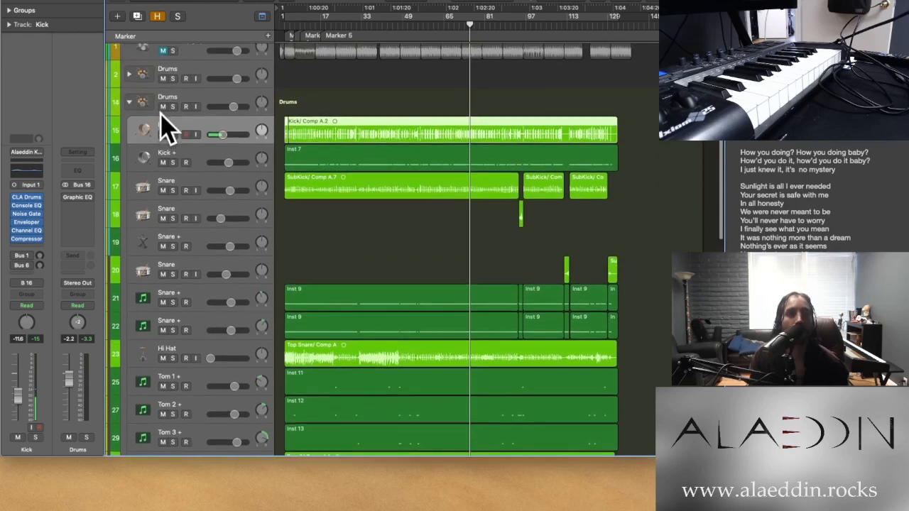
{"action": "left_click", "coordinate": [206, 156]}
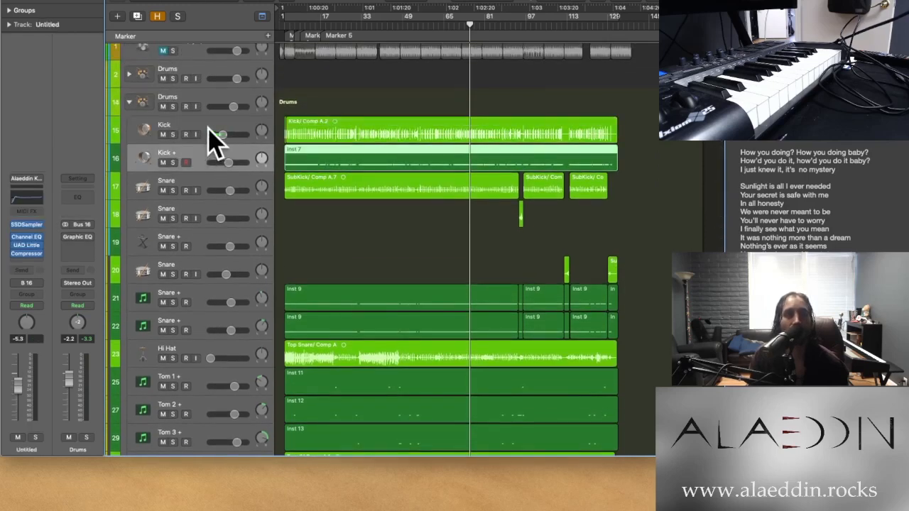
{"action": "left_click", "coordinate": [208, 130]}
{"action": "key", "text": "Down"}
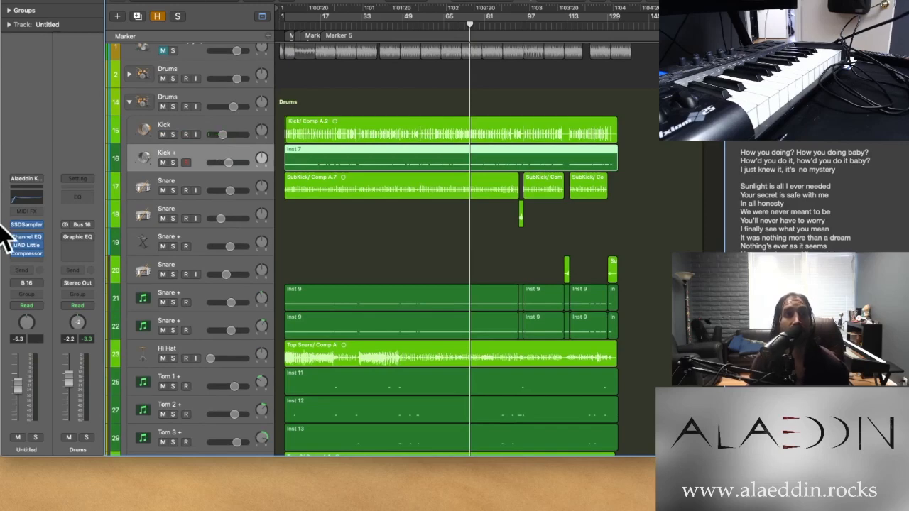
{"action": "key", "text": "Down"}
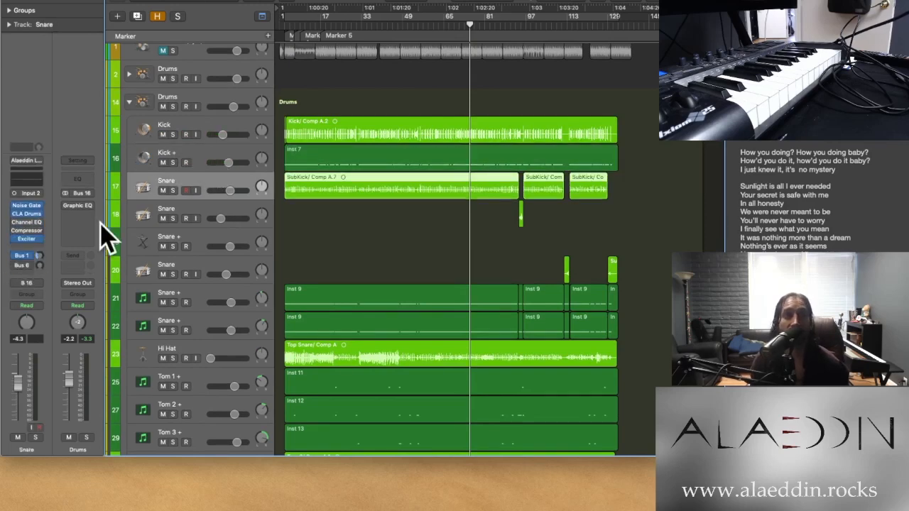
{"action": "key", "text": "Down"}
{"action": "key", "text": "Down"}
{"action": "key", "text": "Down"}
{"action": "key", "text": "Down"}
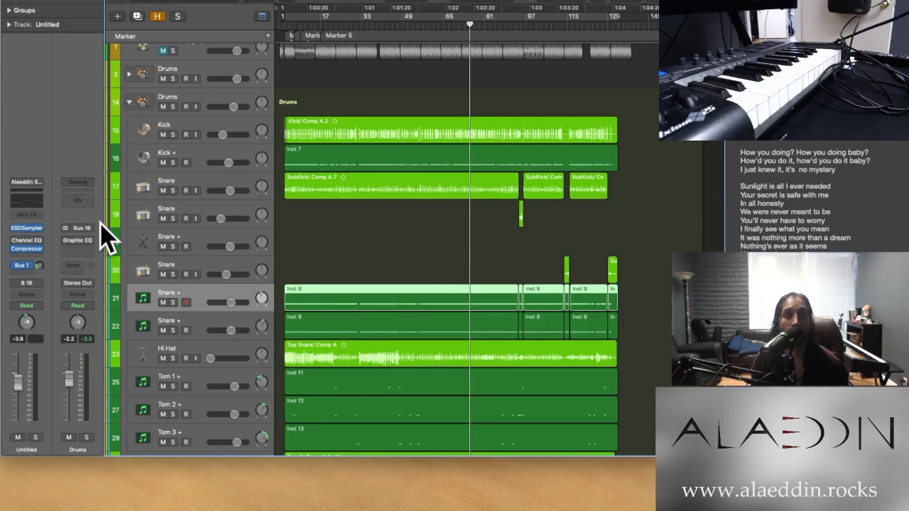
Step through the drum tracks from Snare + track 22 down to OH R, examining each channel strip's plug-ins
{"action": "key", "text": "Down"}
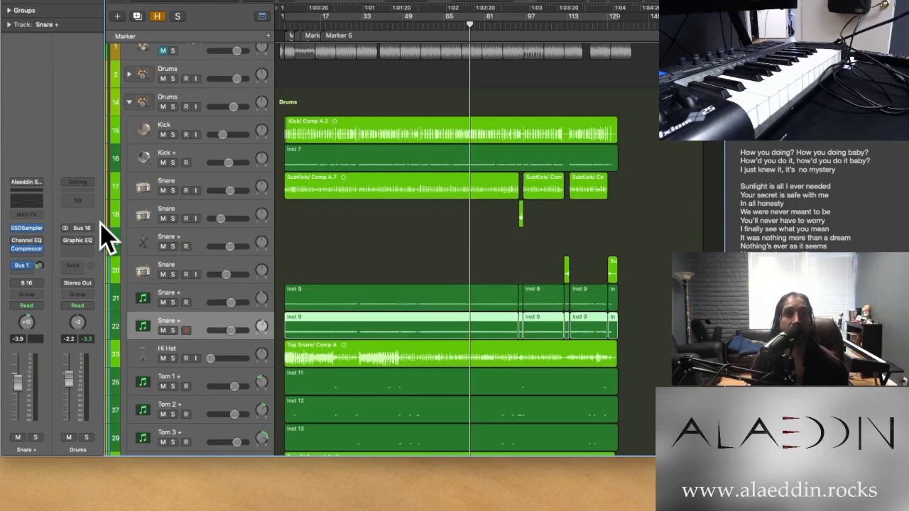
{"action": "key", "text": "Down"}
{"action": "key", "text": "Down"}
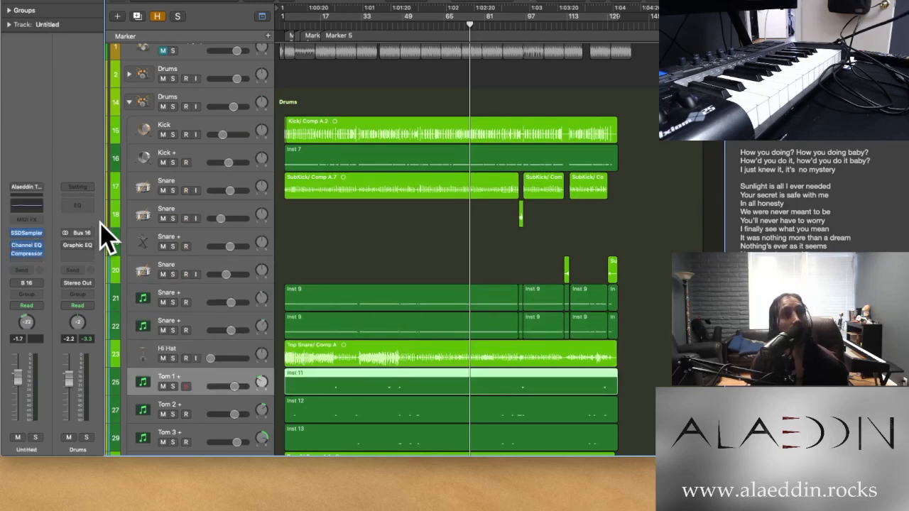
{"action": "key", "text": "Down"}
{"action": "key", "text": "Down"}
{"action": "key", "text": "Down"}
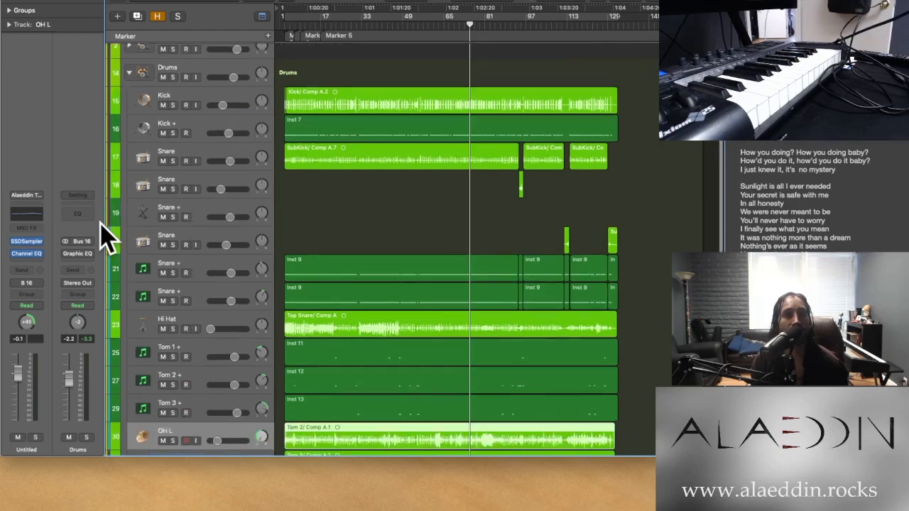
{"action": "key", "text": "Down"}
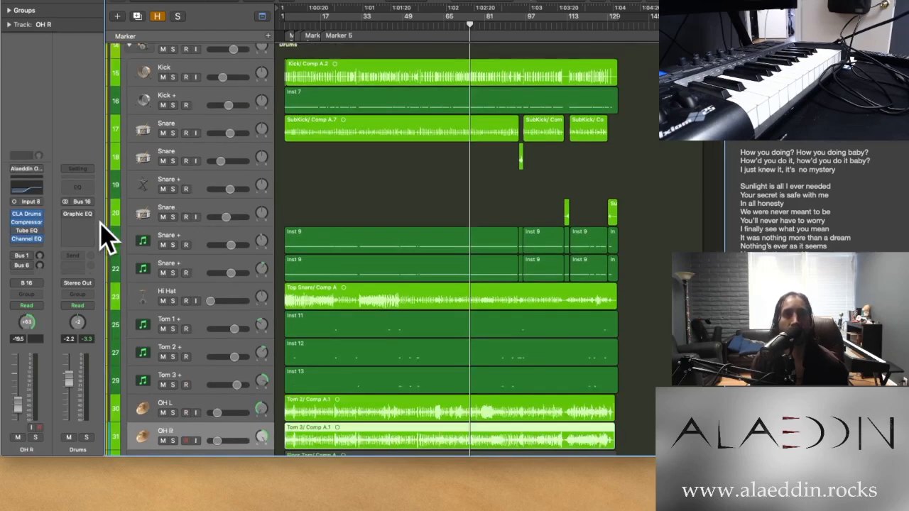
Delete the muted Neumann and Blue tracks from the Drums stack together with their audio regions
{"action": "scroll", "coordinate": [219, 258], "scroll_direction": "down", "scroll_amount": 10}
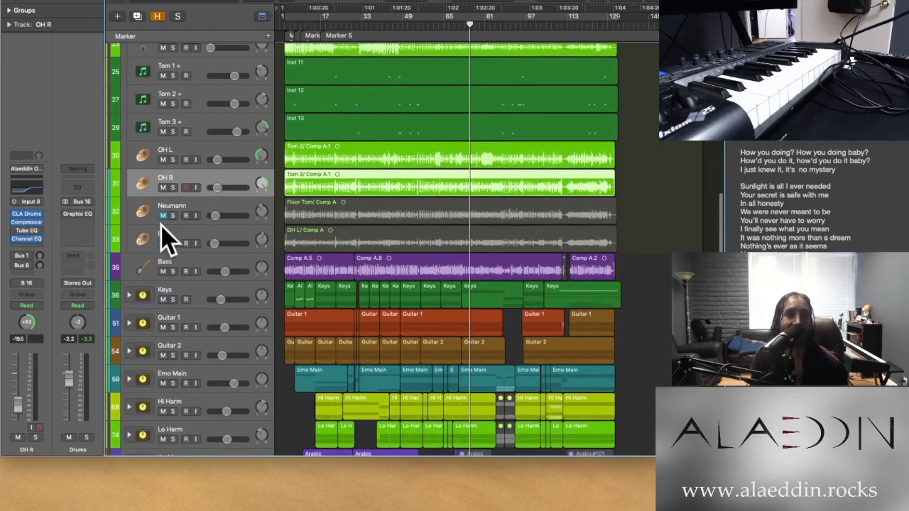
{"action": "left_click", "coordinate": [206, 203]}
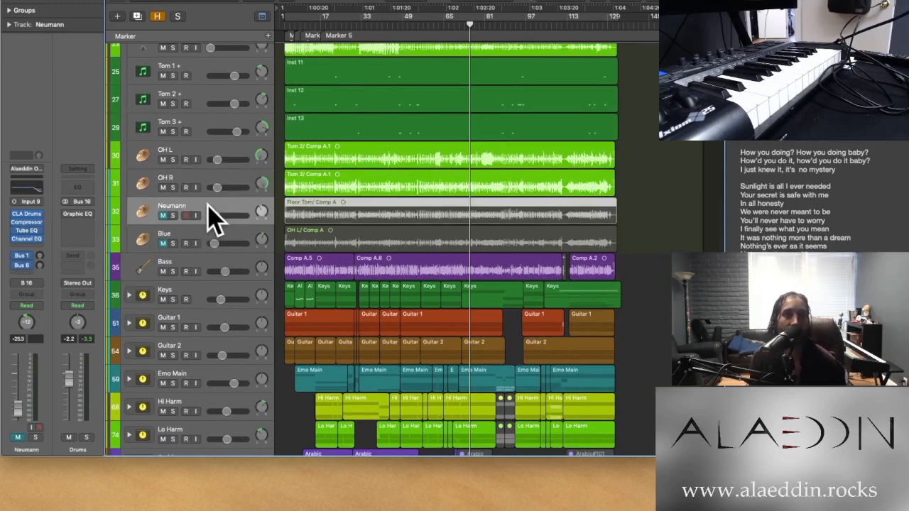
{"action": "left_click", "coordinate": [249, 241], "text": "shift"}
{"action": "key", "text": "Delete"}
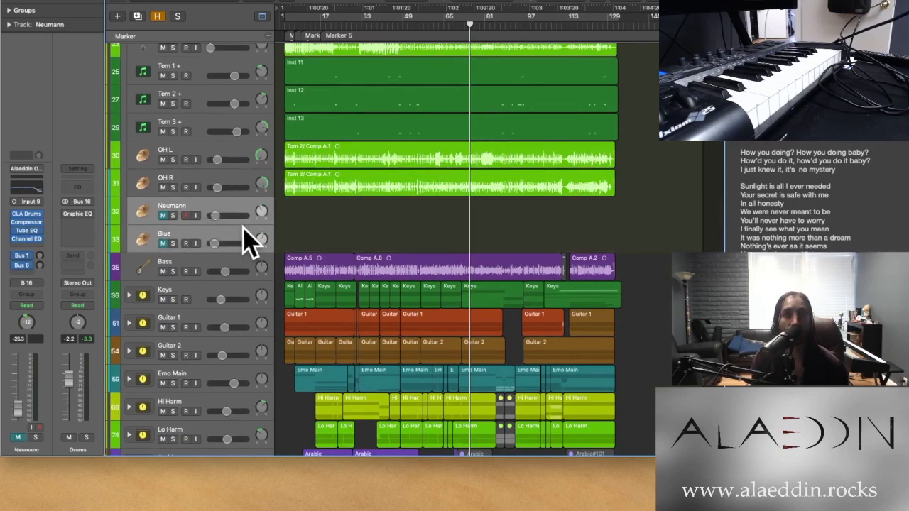
{"action": "key", "text": "super+BackSpace"}
View the Bass track's channel strip, and briefly expand and collapse the Keys stack to see its synth tracks
{"action": "left_click", "coordinate": [224, 220]}
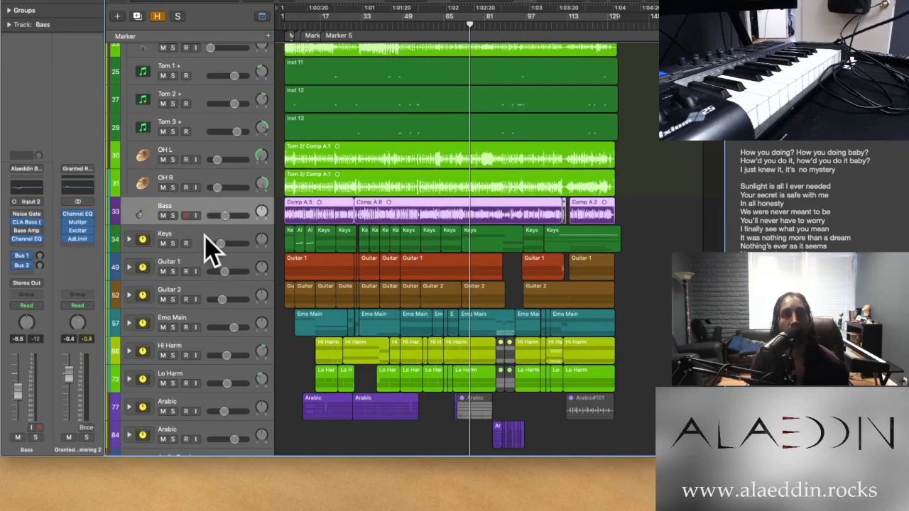
{"action": "left_click", "coordinate": [128, 240]}
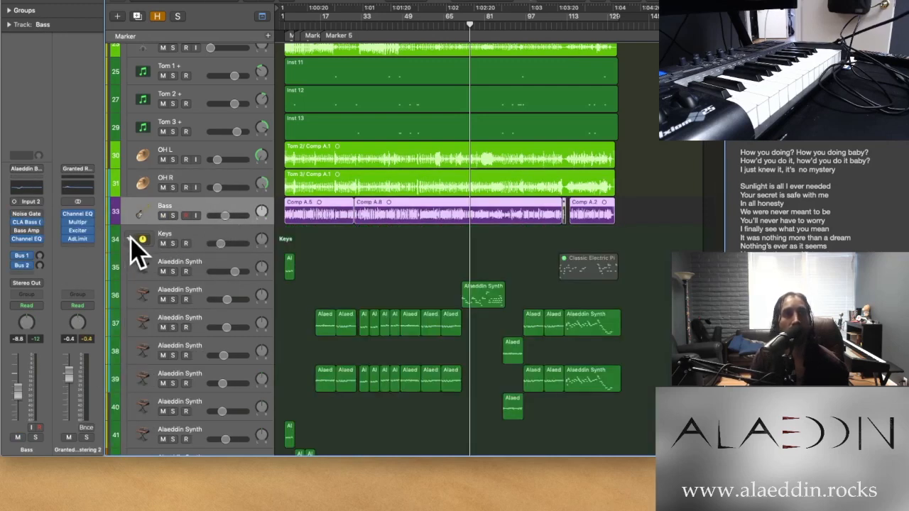
{"action": "left_click", "coordinate": [128, 240]}
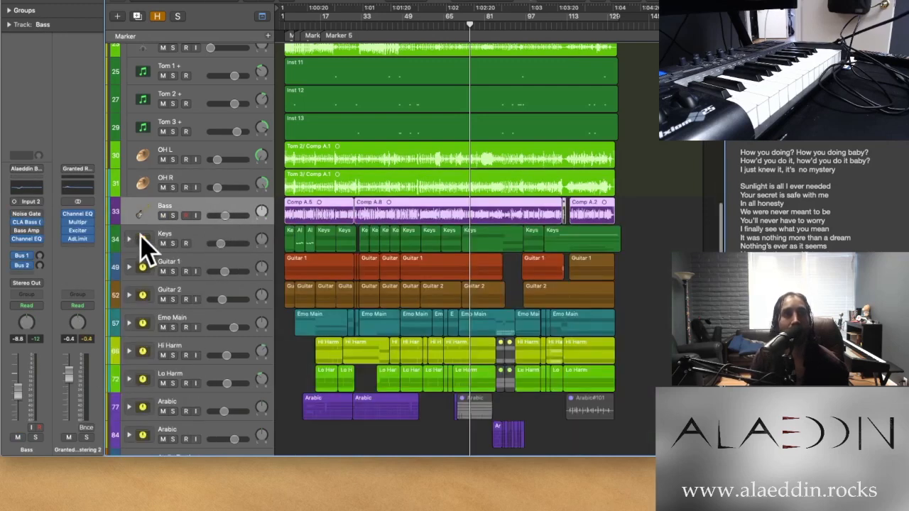
Examine the Keys stack's channel strip and its Alaeddin Synth tracks 37 and 39, and collapse the stack again
{"action": "left_click", "coordinate": [202, 230]}
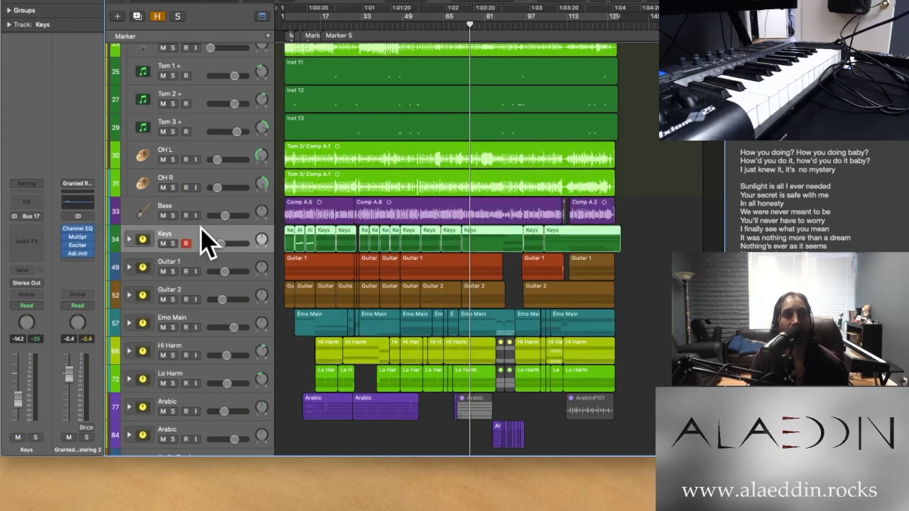
{"action": "left_click", "coordinate": [128, 240]}
{"action": "left_click", "coordinate": [219, 324]}
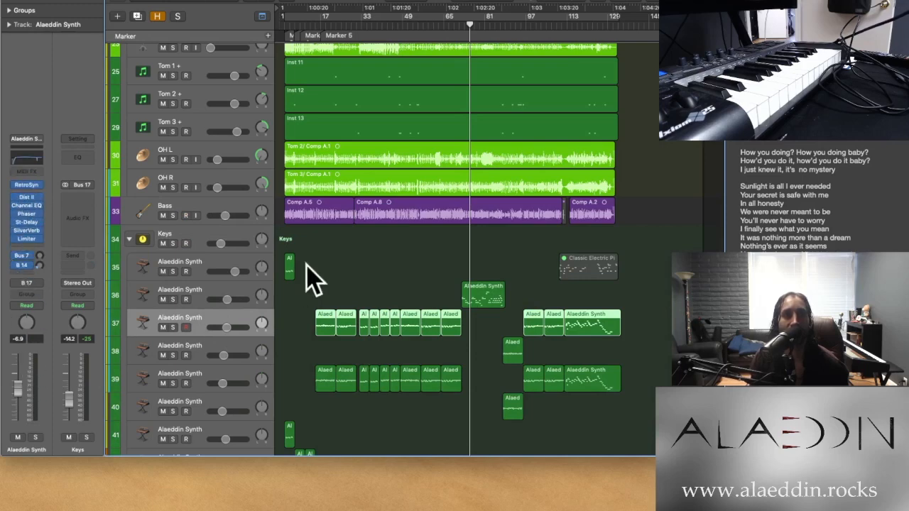
{"action": "left_click", "coordinate": [186, 328]}
{"action": "left_click", "coordinate": [212, 378]}
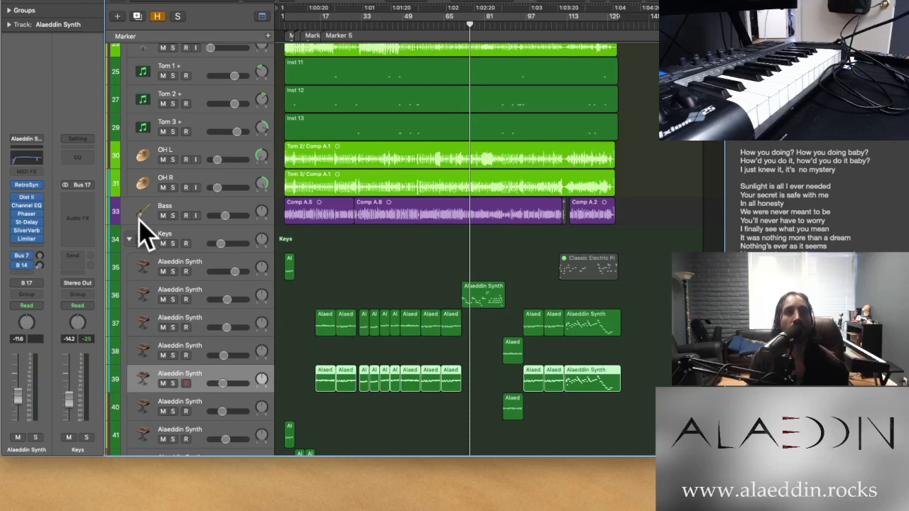
{"action": "left_click", "coordinate": [128, 239]}
{"action": "scroll", "coordinate": [150, 277], "scroll_direction": "down", "scroll_amount": 3}
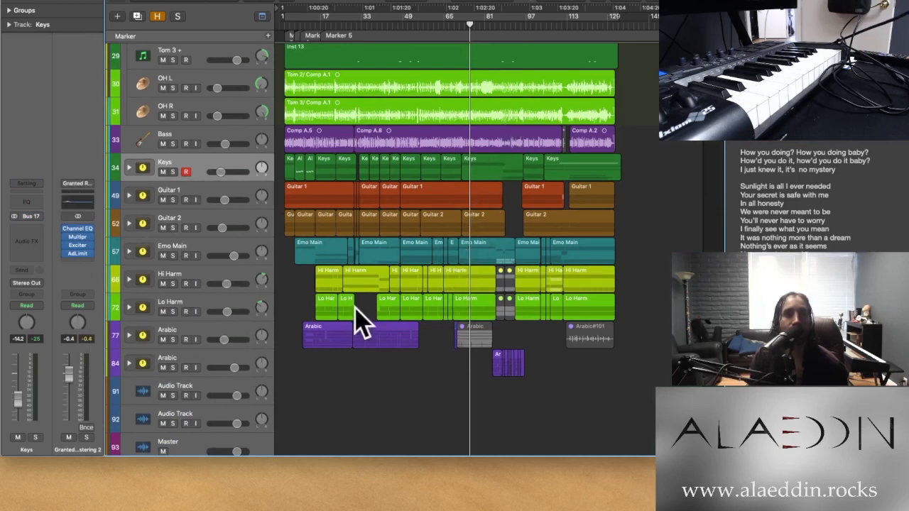
{"action": "scroll", "coordinate": [398, 157], "scroll_direction": "up", "scroll_amount": 15}
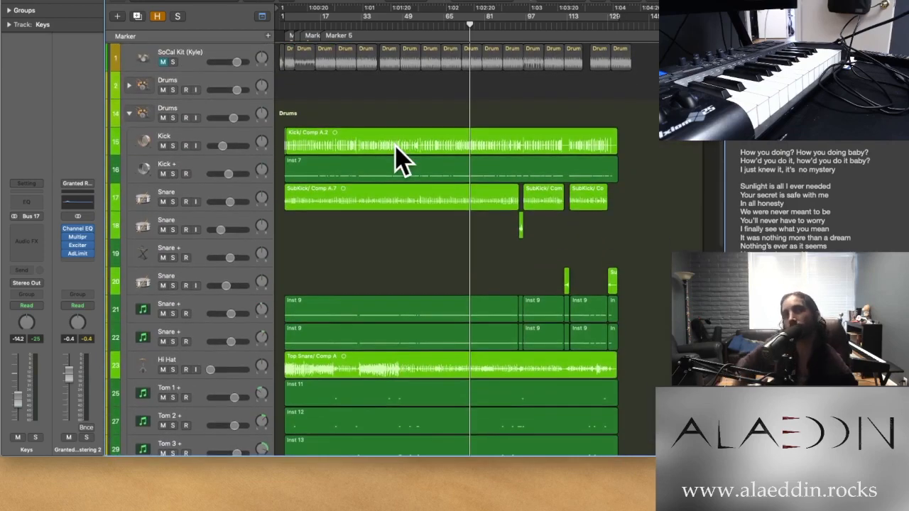